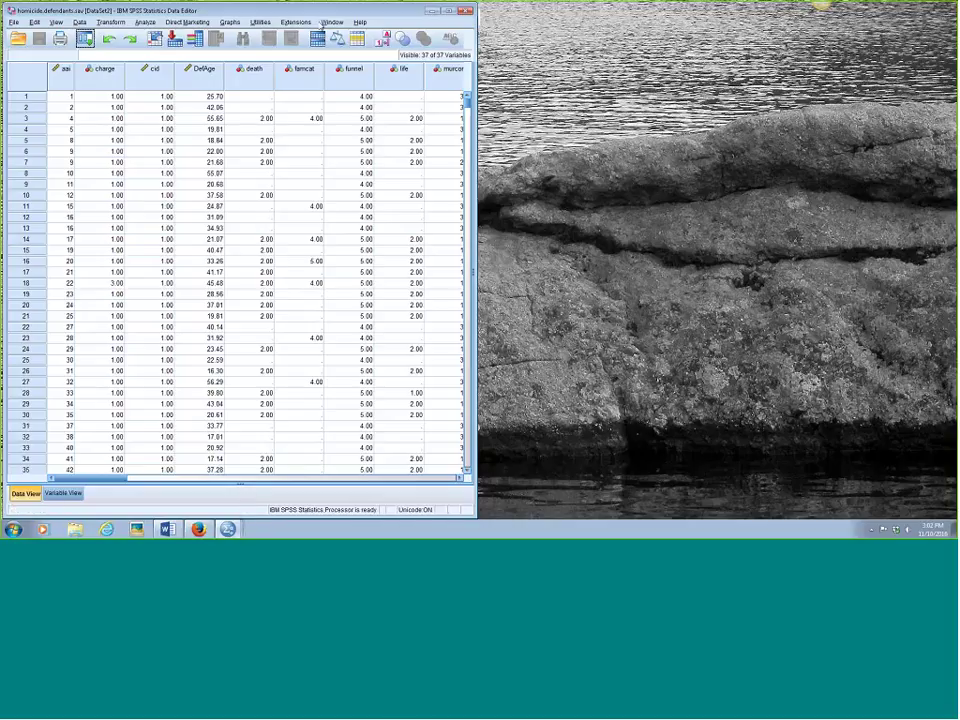
Bring the State.2010.woDC dataset window to the front, widen it slightly, and show the Output1 viewer beside it.
{"action": "left_click", "coordinate": [326, 23]}
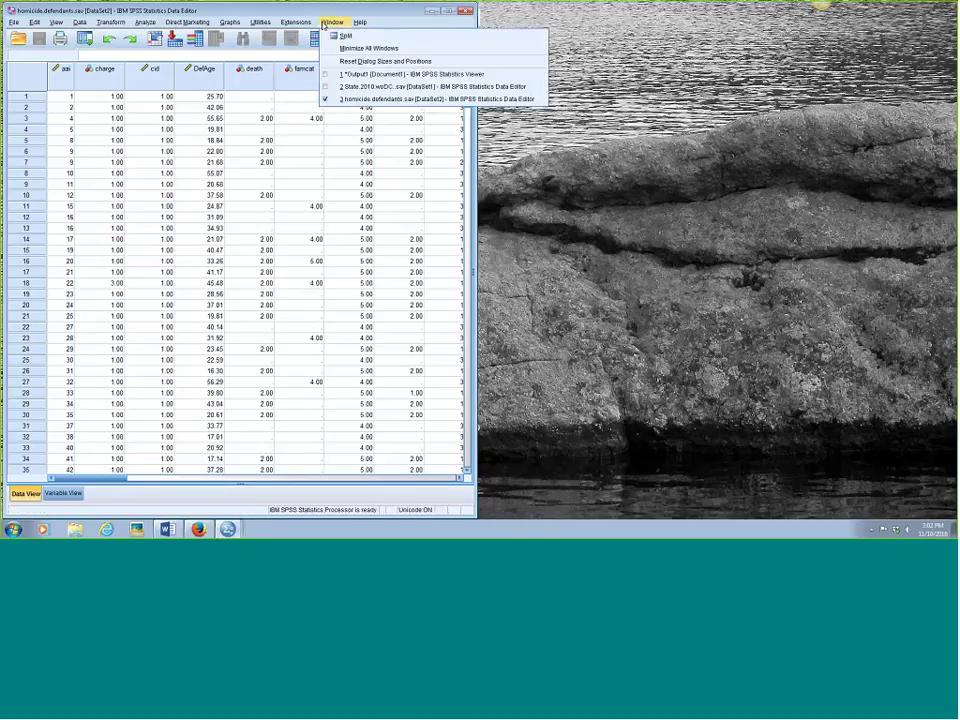
{"action": "left_click", "coordinate": [350, 86]}
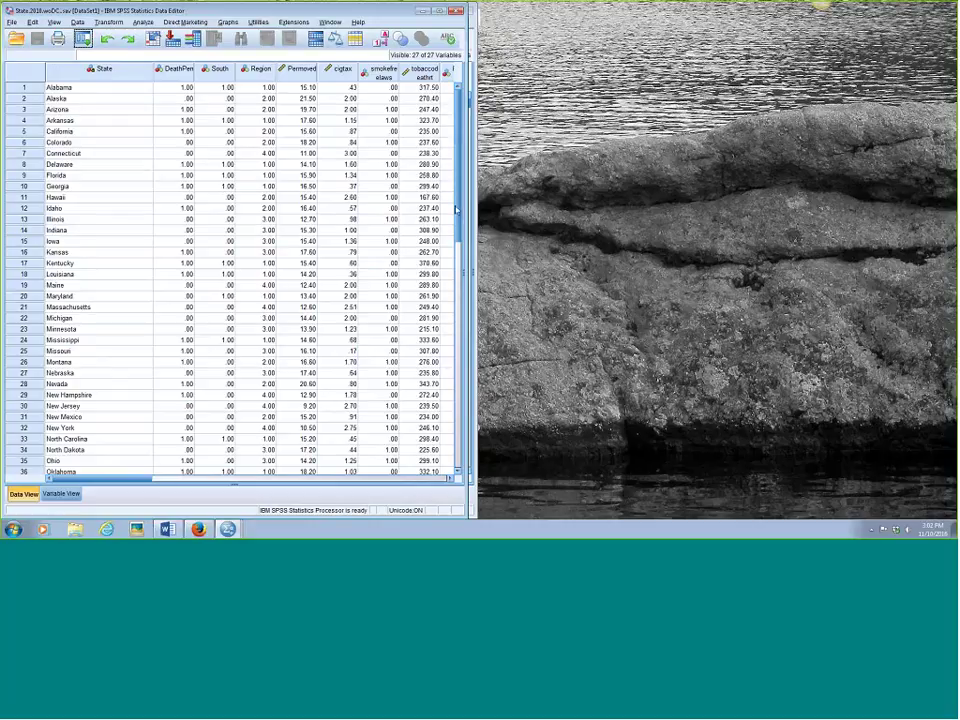
{"action": "left_click_drag", "start_coordinate": [477, 207], "coordinate": [497, 207]}
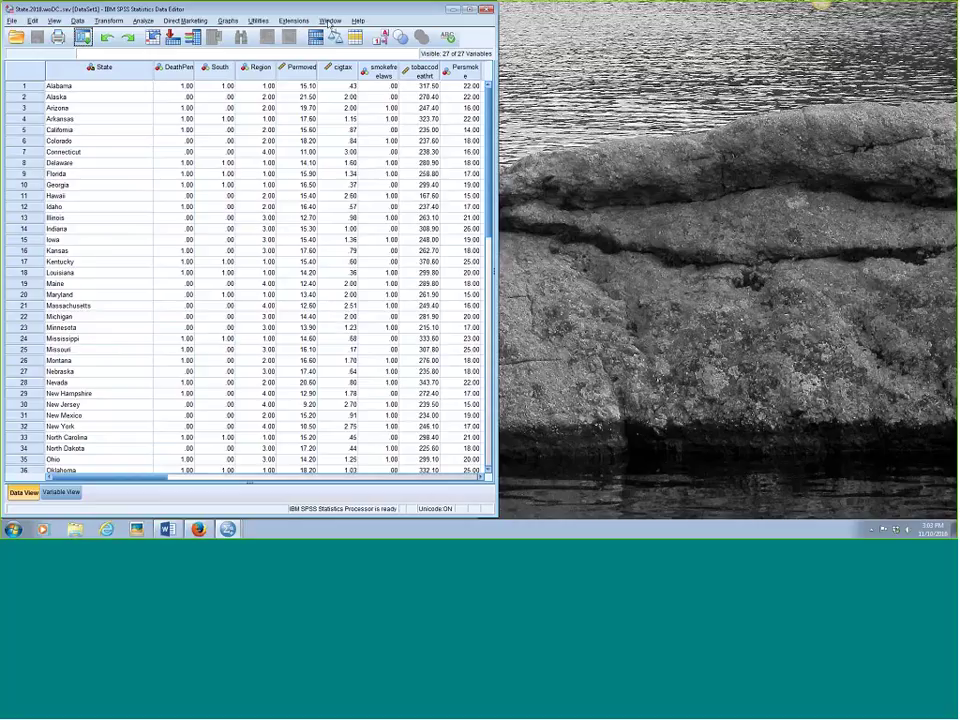
{"action": "left_click", "coordinate": [329, 21]}
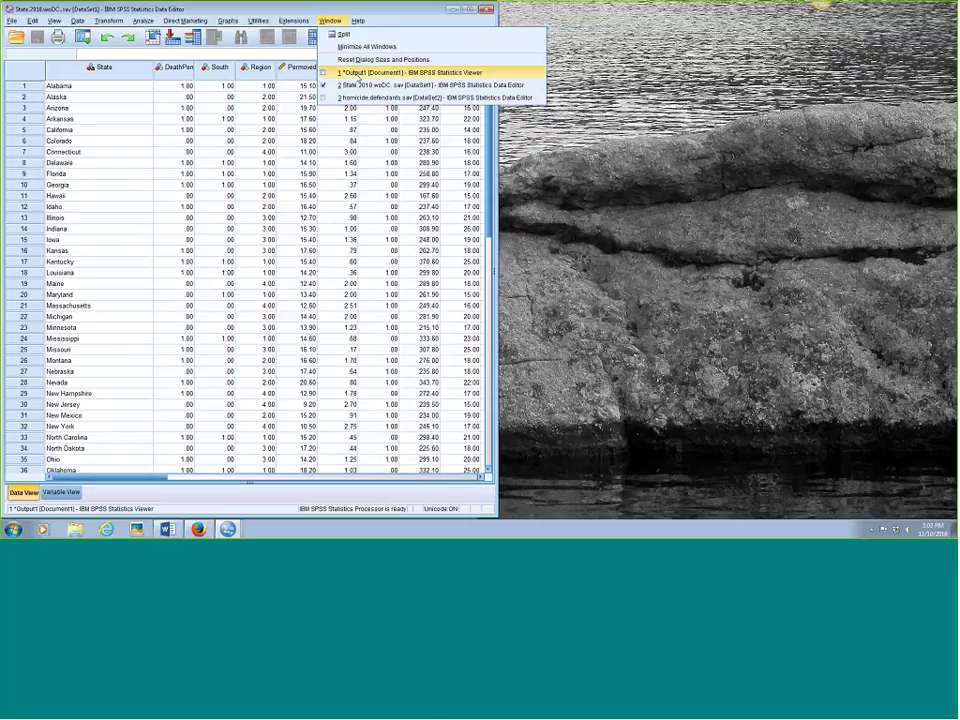
{"action": "left_click", "coordinate": [360, 73]}
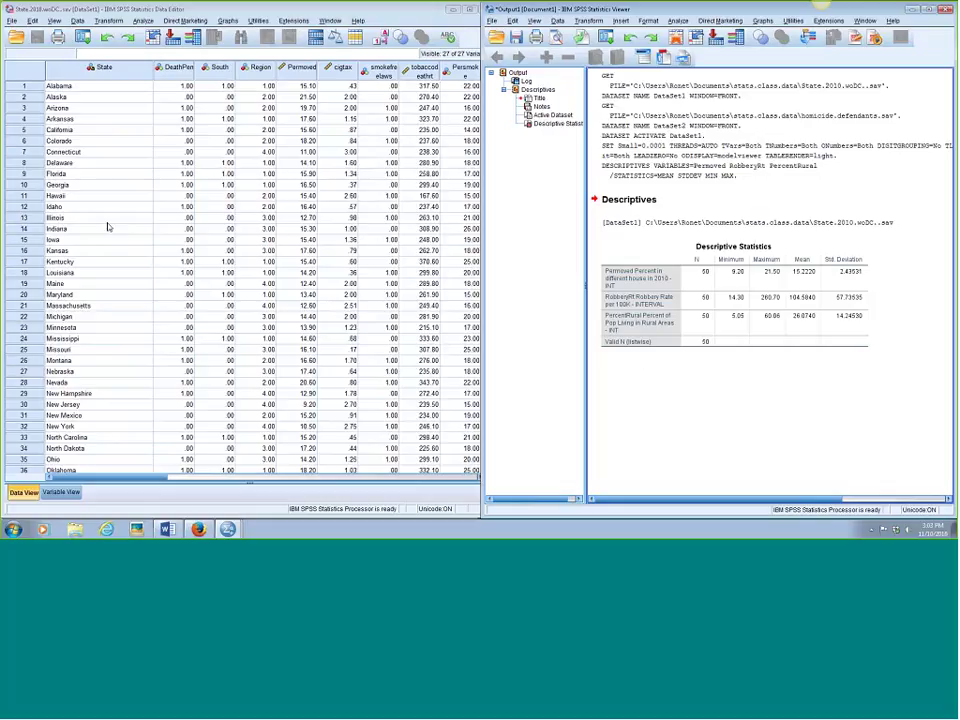
Start a legacy simple scatterplot on the state dataset and assign Permoved to the X axis.
{"action": "left_click", "coordinate": [228, 21]}
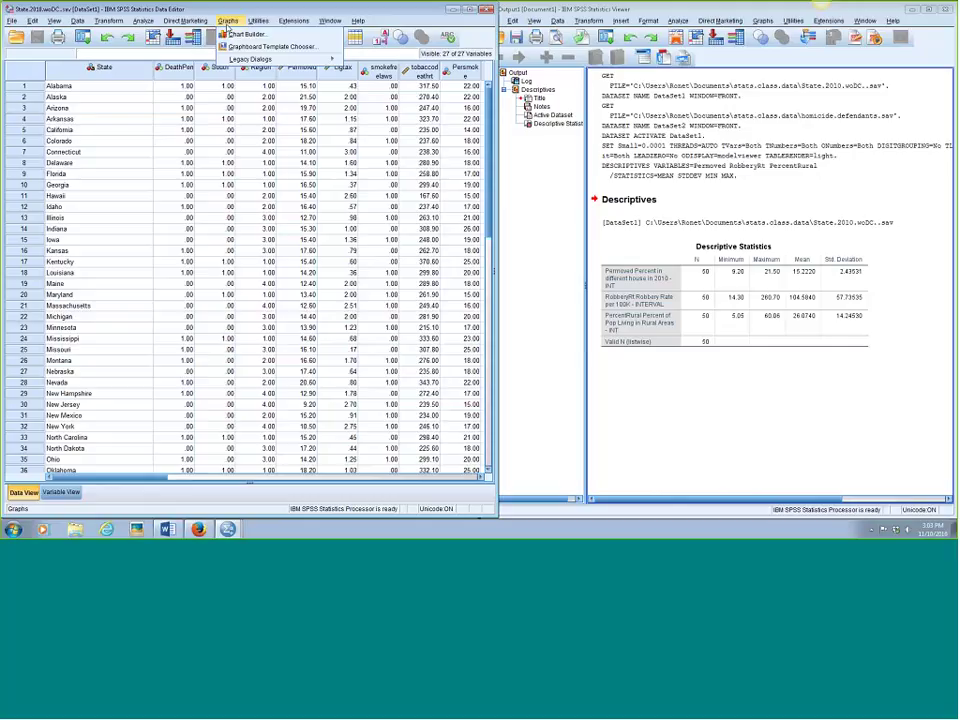
{"action": "mouse_move", "coordinate": [240, 59]}
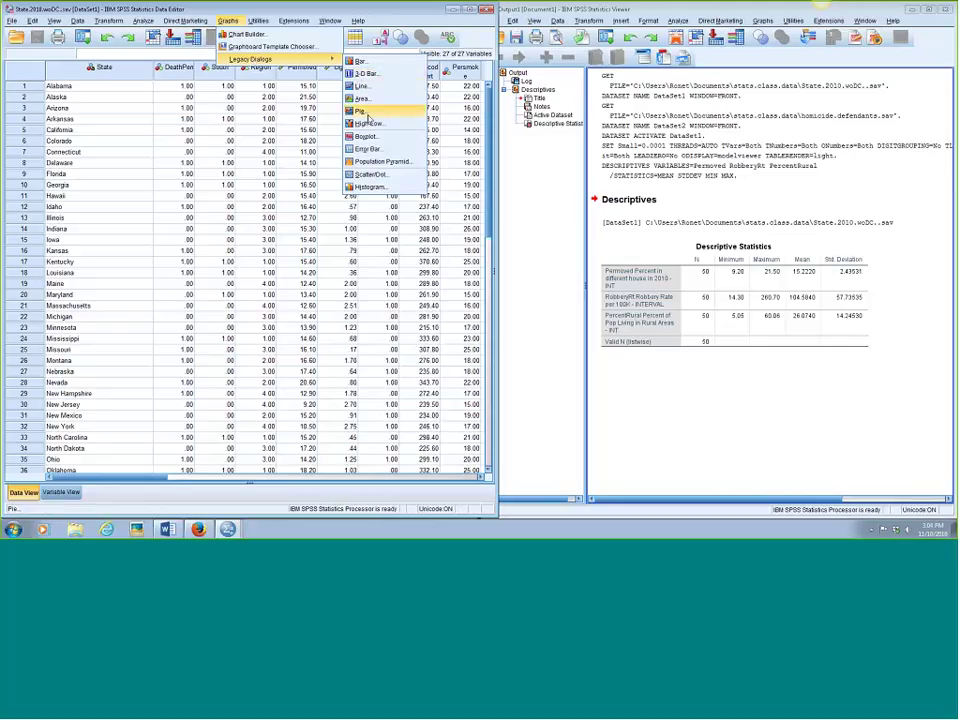
{"action": "left_click", "coordinate": [376, 178]}
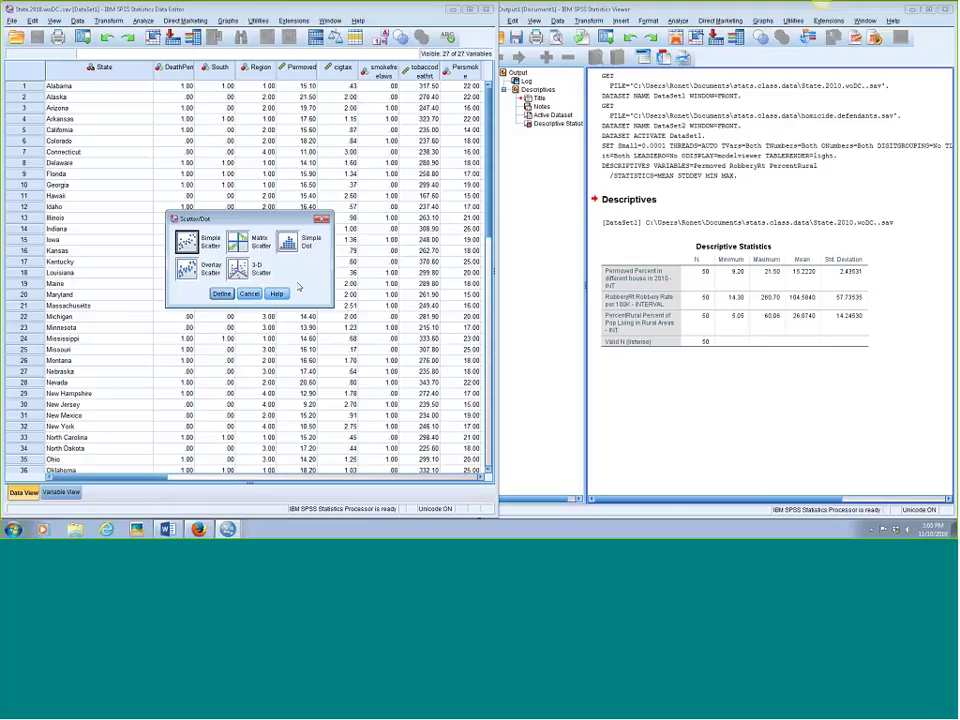
{"action": "left_click", "coordinate": [224, 296]}
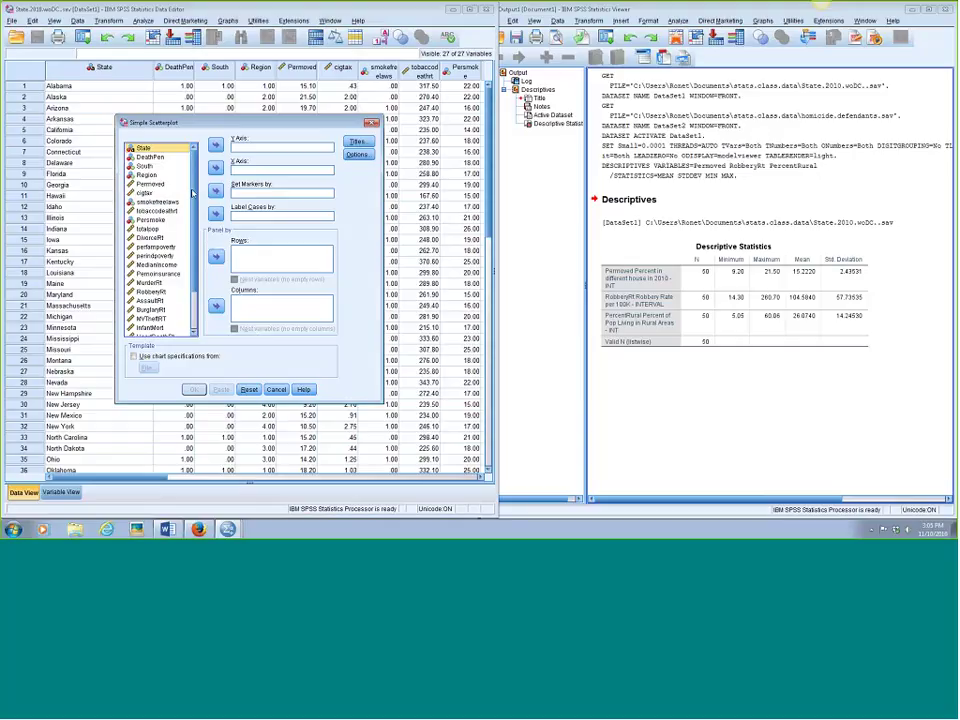
{"action": "left_click_drag", "start_coordinate": [193, 193], "coordinate": [197, 205]}
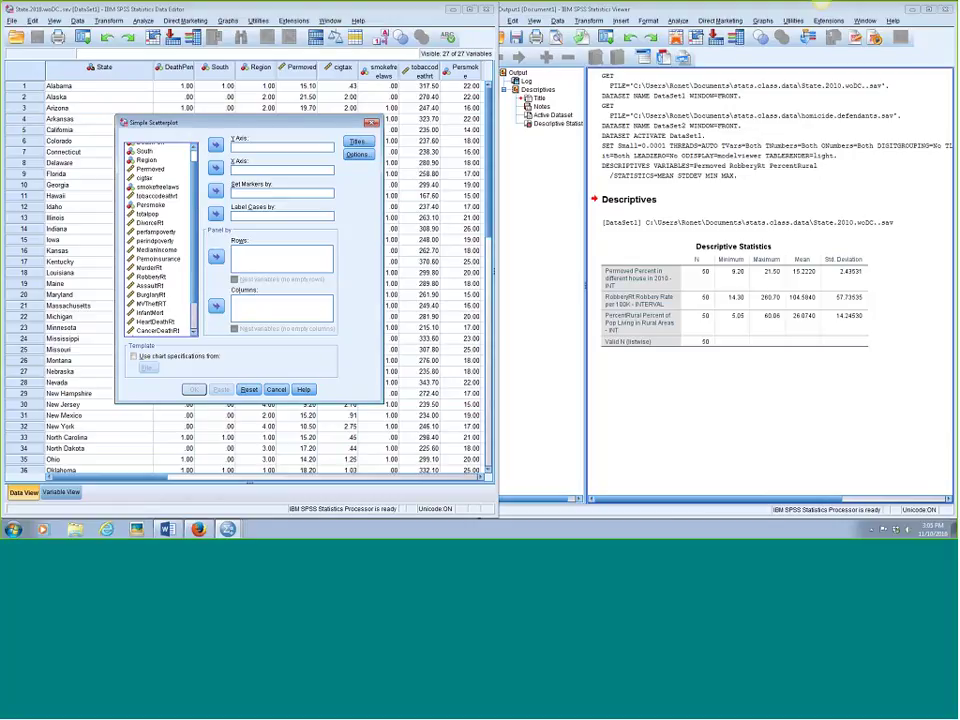
{"action": "left_click", "coordinate": [152, 169]}
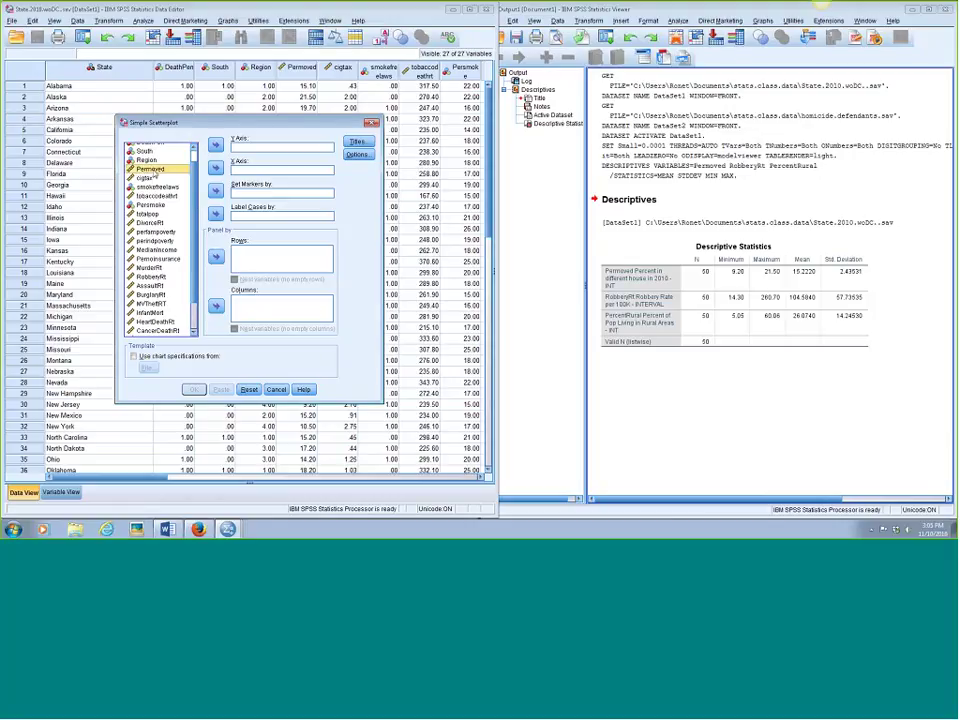
{"action": "left_click", "coordinate": [216, 168]}
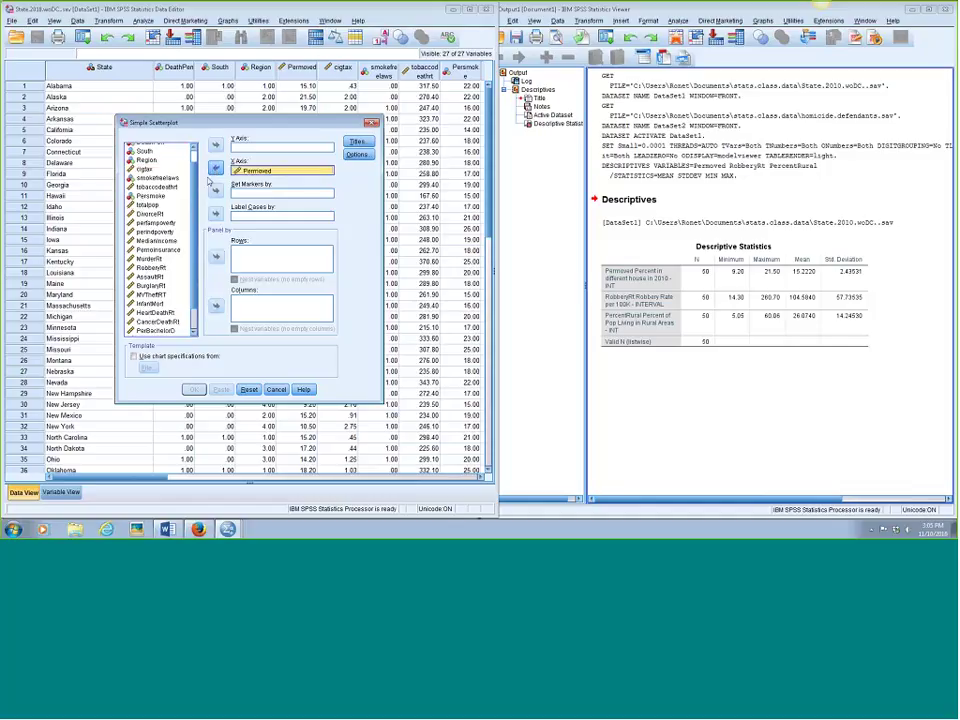
Assign RobberyRt to the Y axis and generate the scatterplot.
{"action": "scroll", "coordinate": [198, 175], "scroll_direction": "up", "scroll_amount": 1}
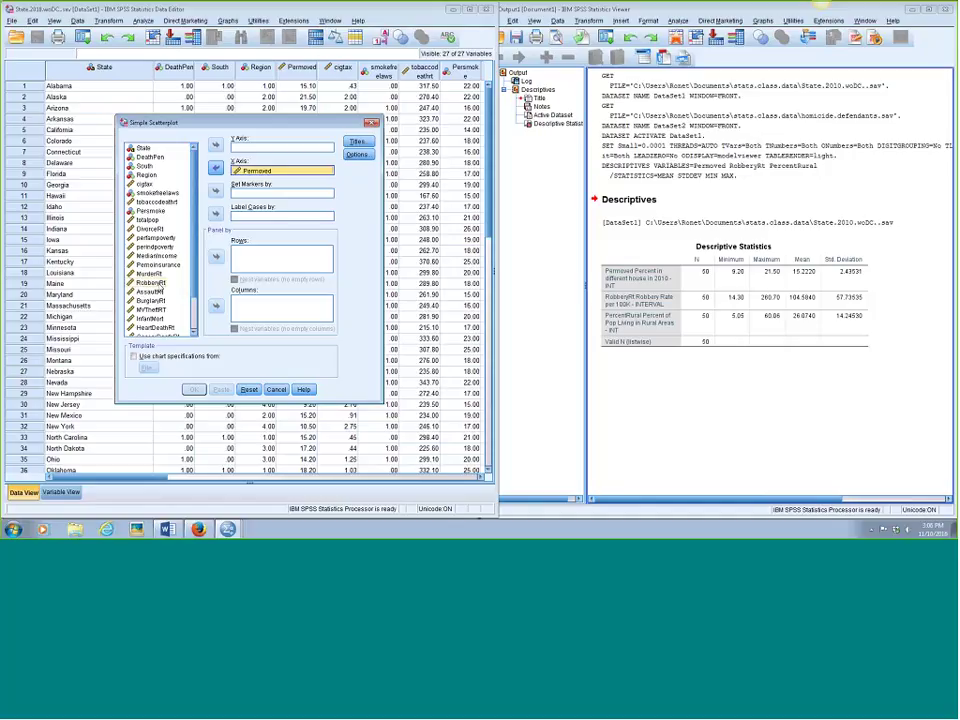
{"action": "left_click", "coordinate": [152, 283]}
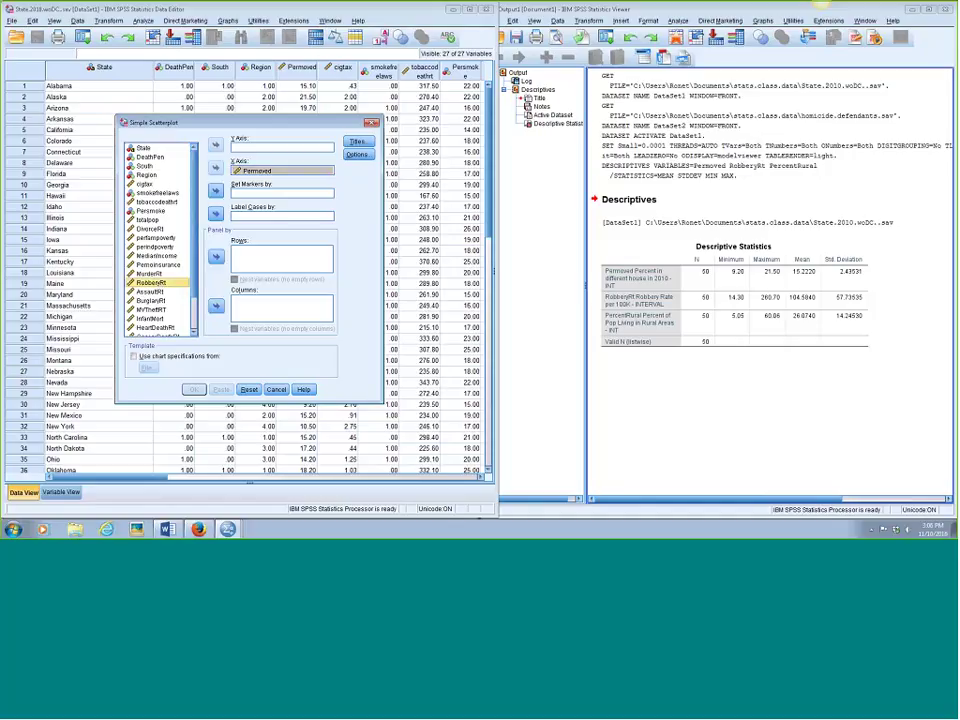
{"action": "left_click", "coordinate": [215, 146]}
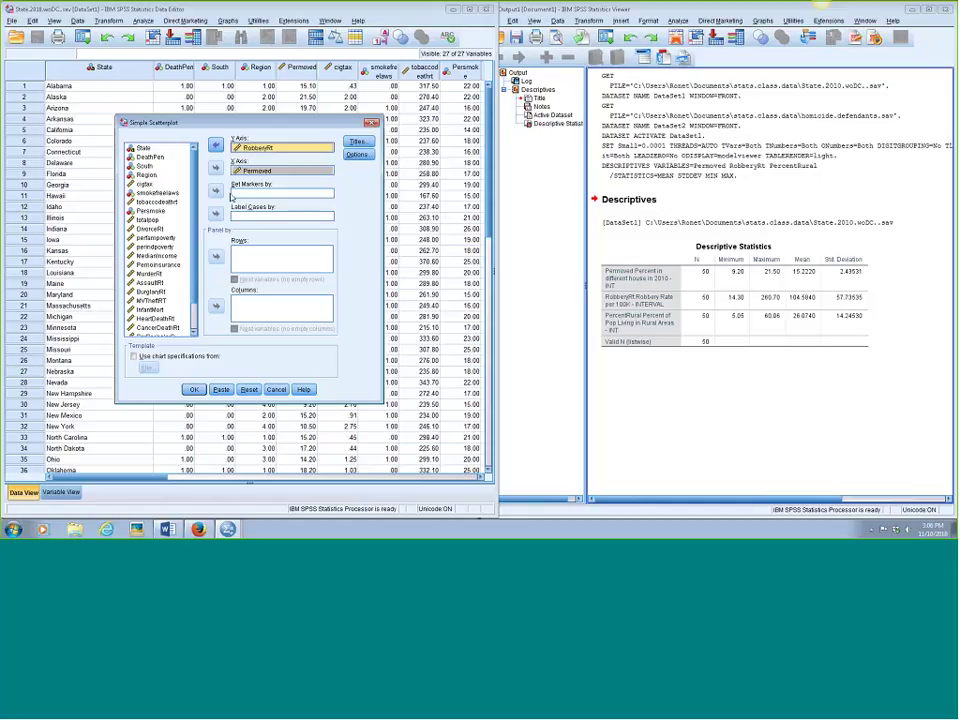
{"action": "left_click", "coordinate": [194, 389]}
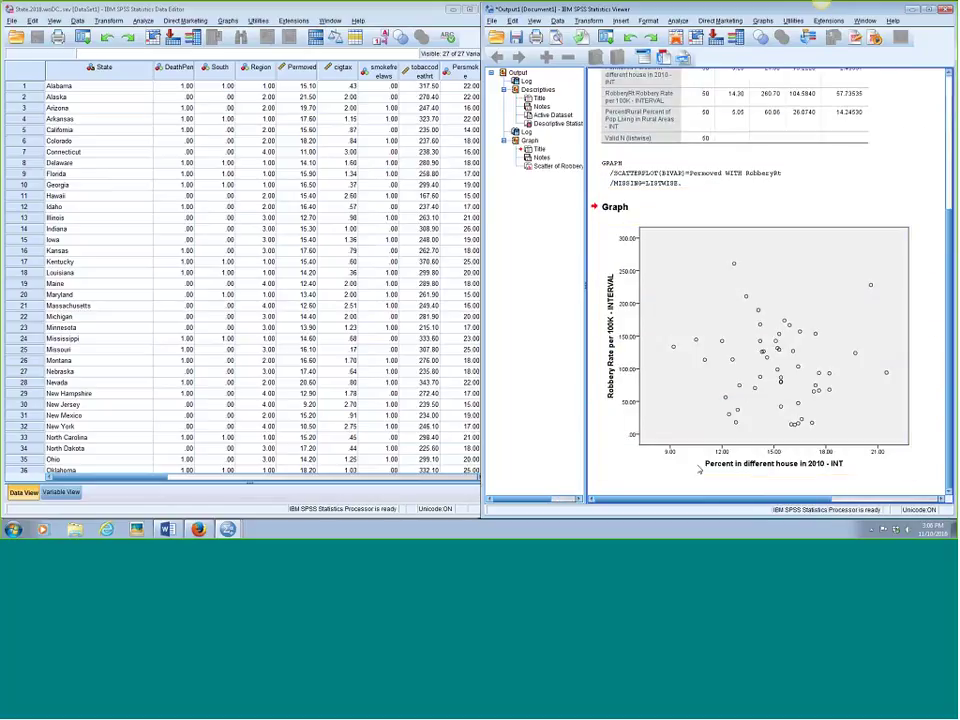
{"action": "left_click", "coordinate": [921, 340]}
{"action": "left_click", "coordinate": [901, 324]}
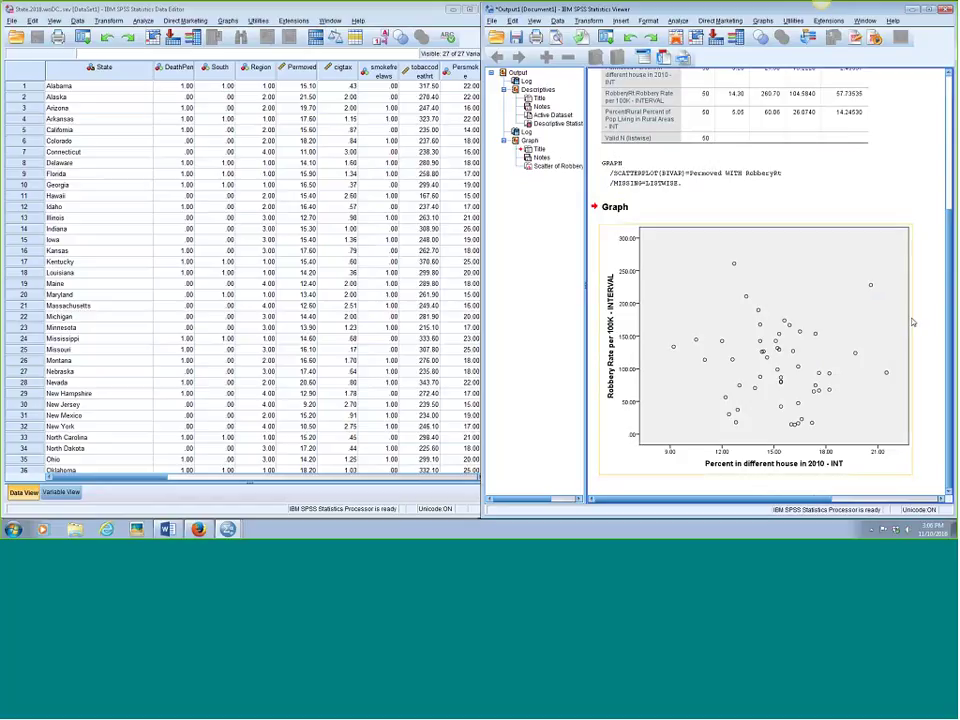
{"action": "double_click", "coordinate": [913, 322]}
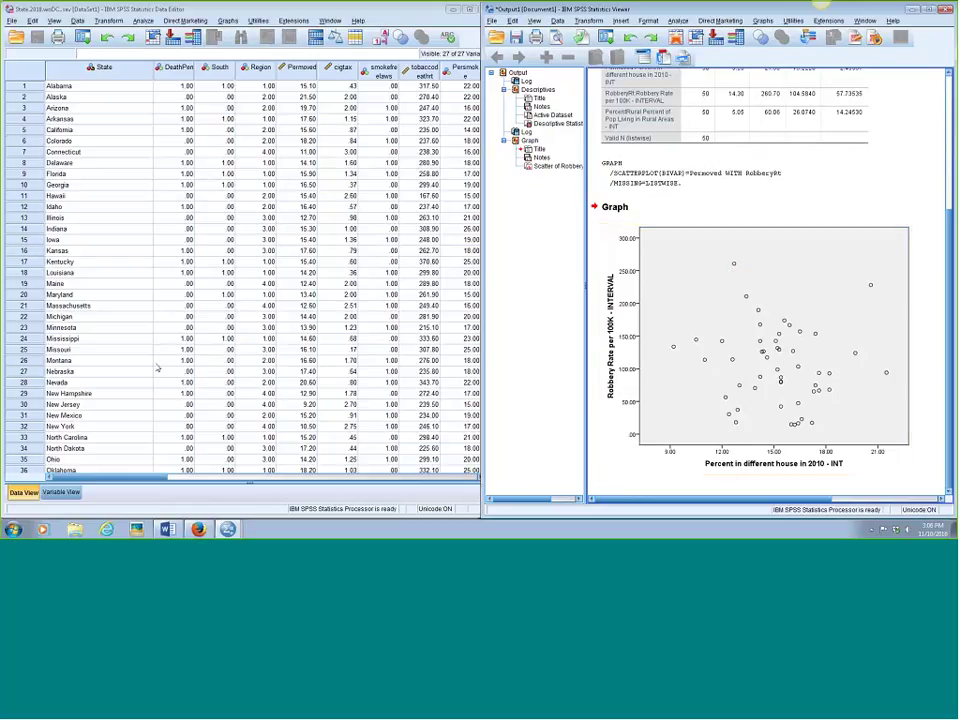
Reopen the legacy simple scatterplot definition and remove Permoved from the X axis.
{"action": "left_click", "coordinate": [229, 21]}
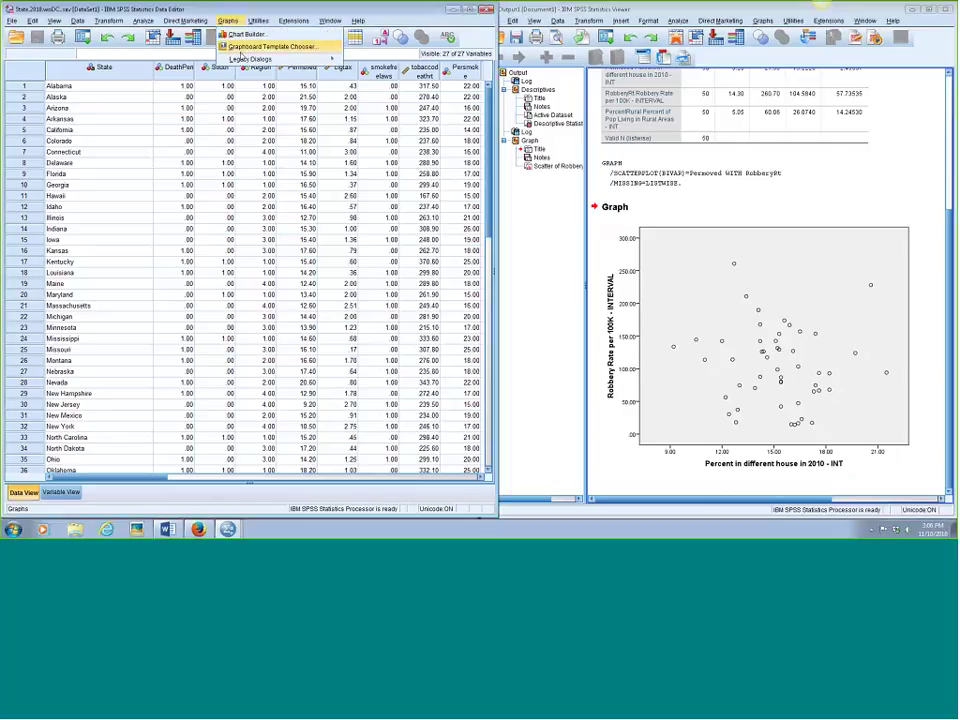
{"action": "mouse_move", "coordinate": [245, 60]}
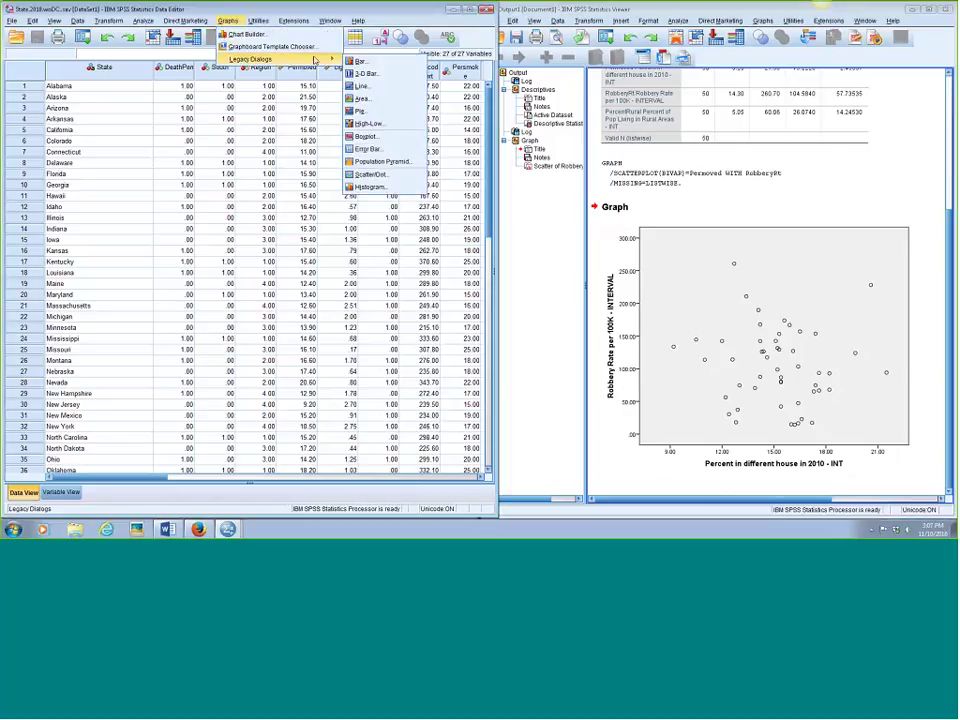
{"action": "left_click", "coordinate": [370, 174]}
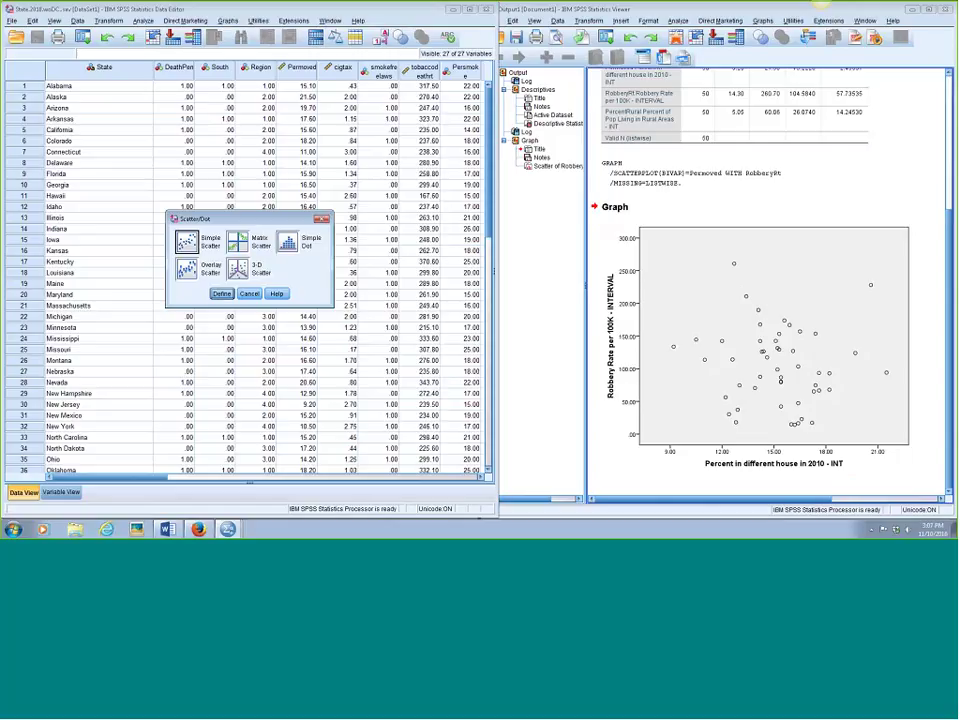
{"action": "left_click", "coordinate": [222, 294]}
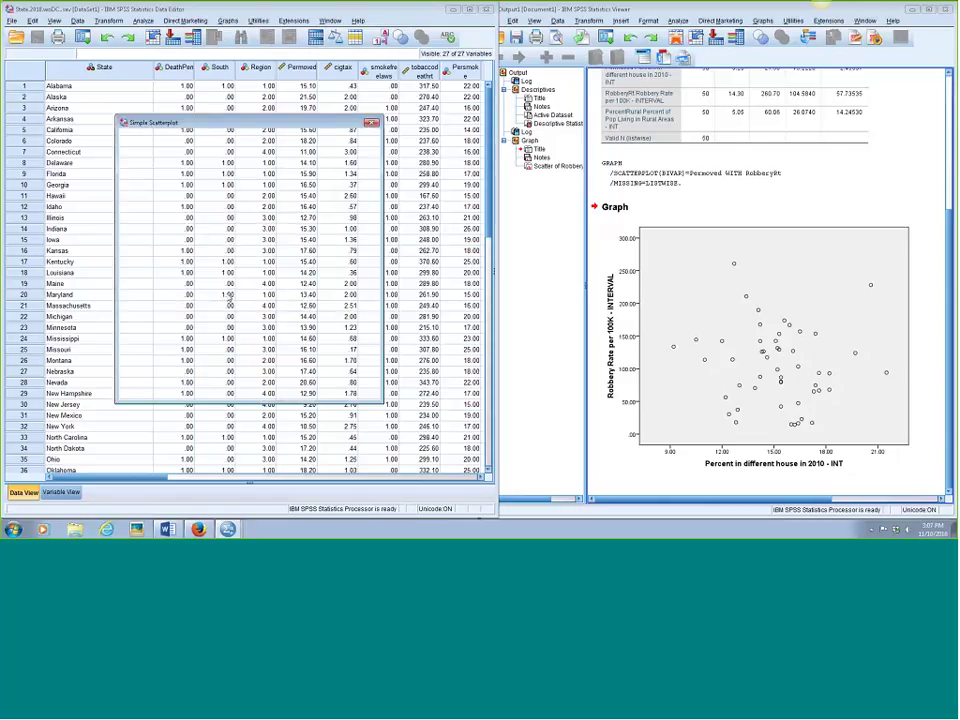
{"action": "left_click", "coordinate": [282, 170]}
{"action": "left_click", "coordinate": [215, 168]}
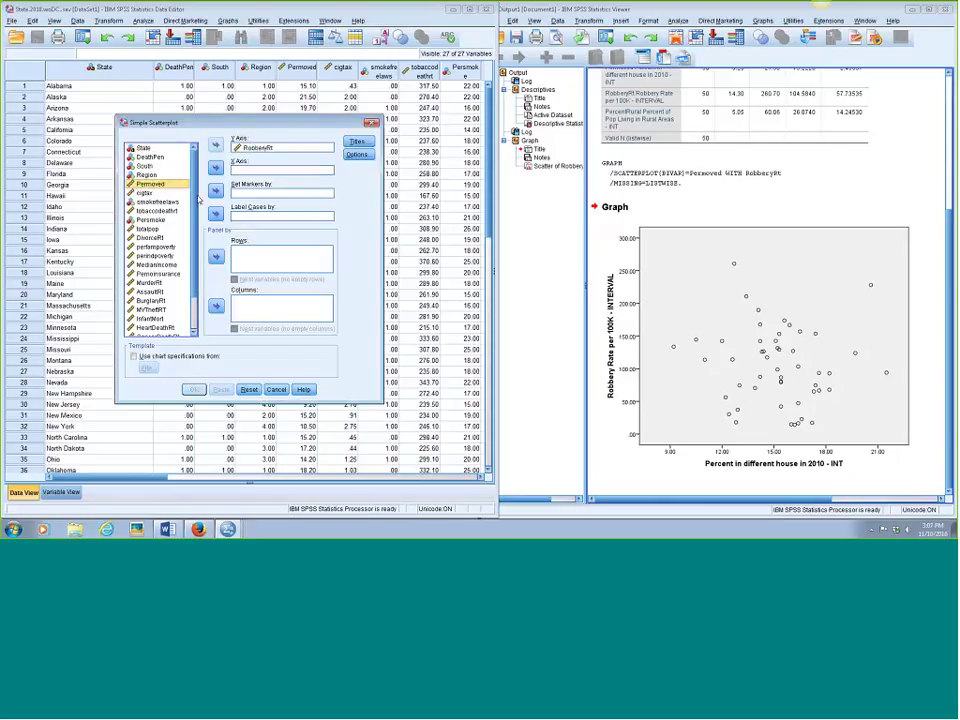
Assign PercentRural to the X axis, keep RobberyRt on the Y axis, and generate the second scatterplot.
{"action": "scroll", "coordinate": [197, 237], "scroll_direction": "down", "scroll_amount": 2}
{"action": "scroll", "coordinate": [197, 237], "scroll_direction": "down", "scroll_amount": 1}
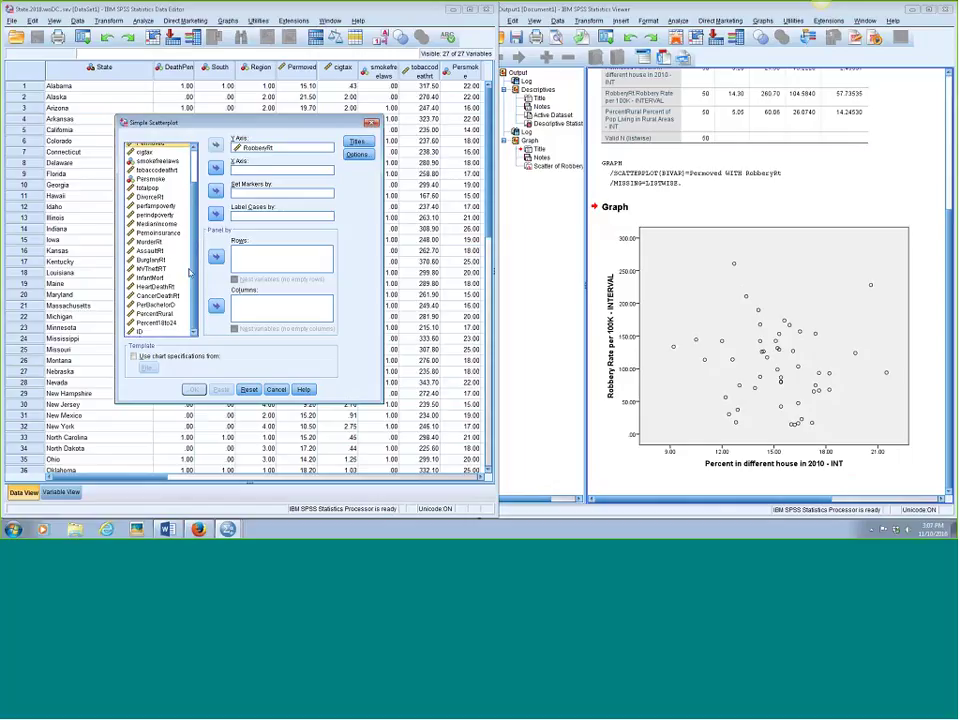
{"action": "scroll", "coordinate": [198, 240], "scroll_direction": "up", "scroll_amount": 3}
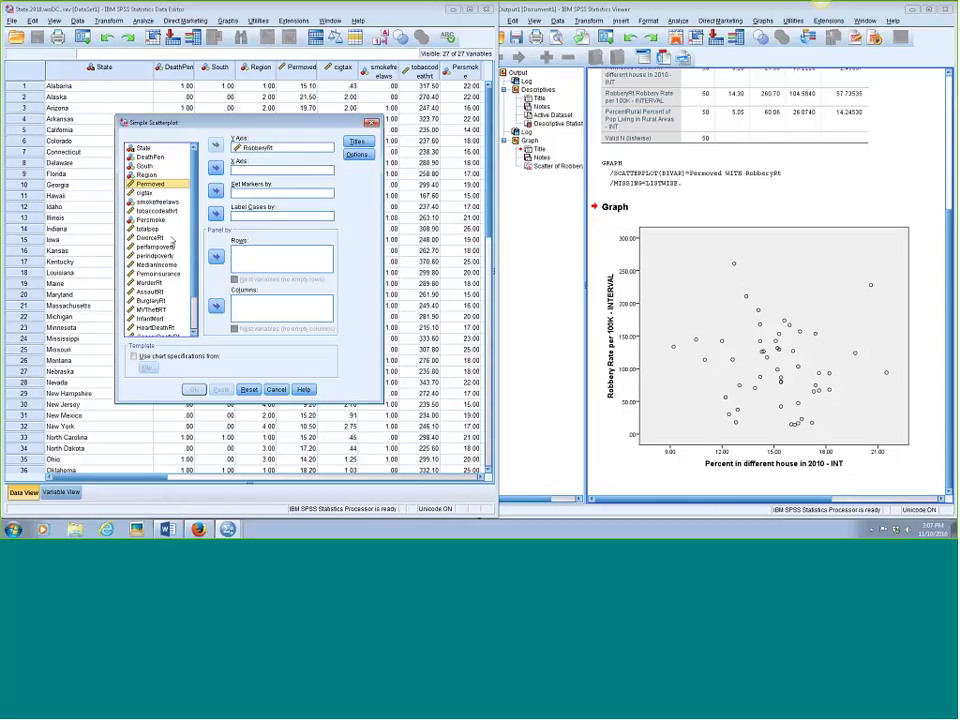
{"action": "scroll", "coordinate": [150, 205], "scroll_direction": "down", "scroll_amount": 2}
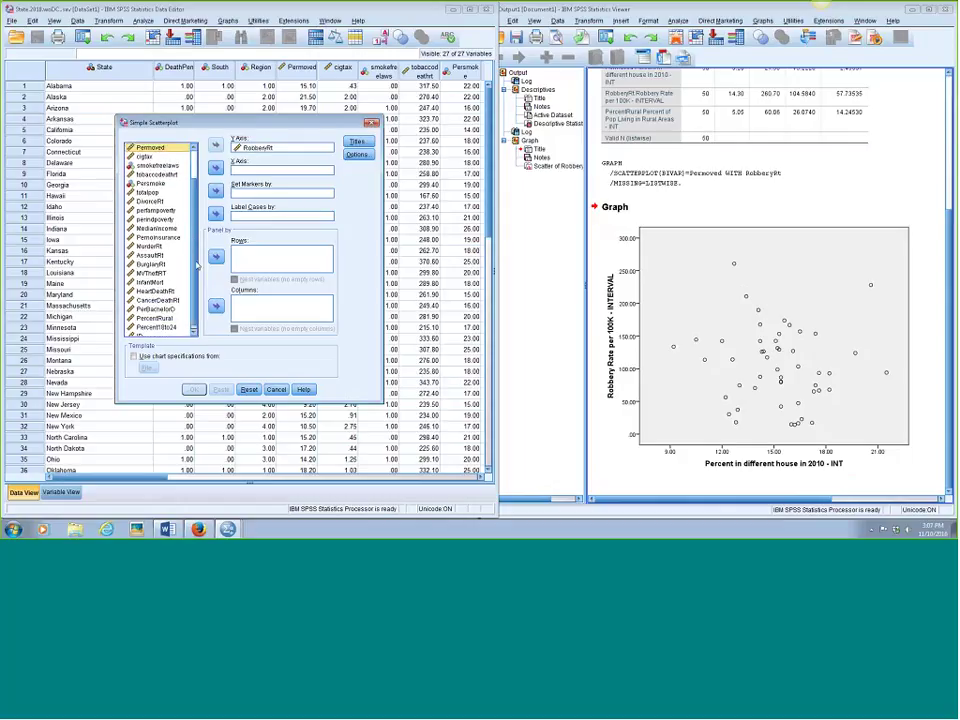
{"action": "left_click", "coordinate": [154, 313]}
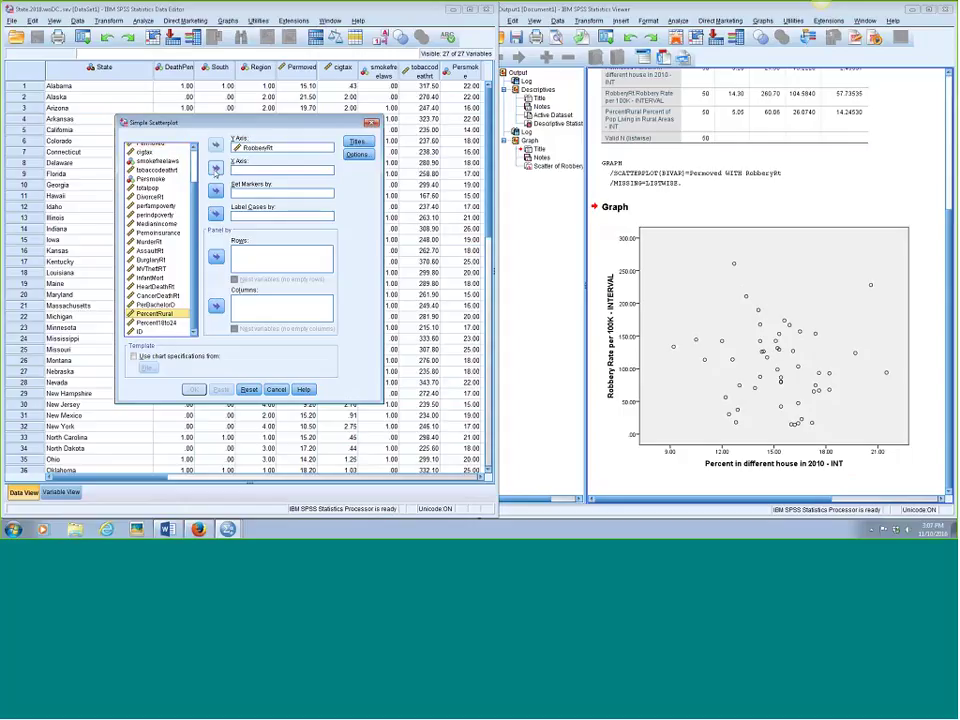
{"action": "left_click", "coordinate": [215, 167]}
{"action": "left_click", "coordinate": [194, 389]}
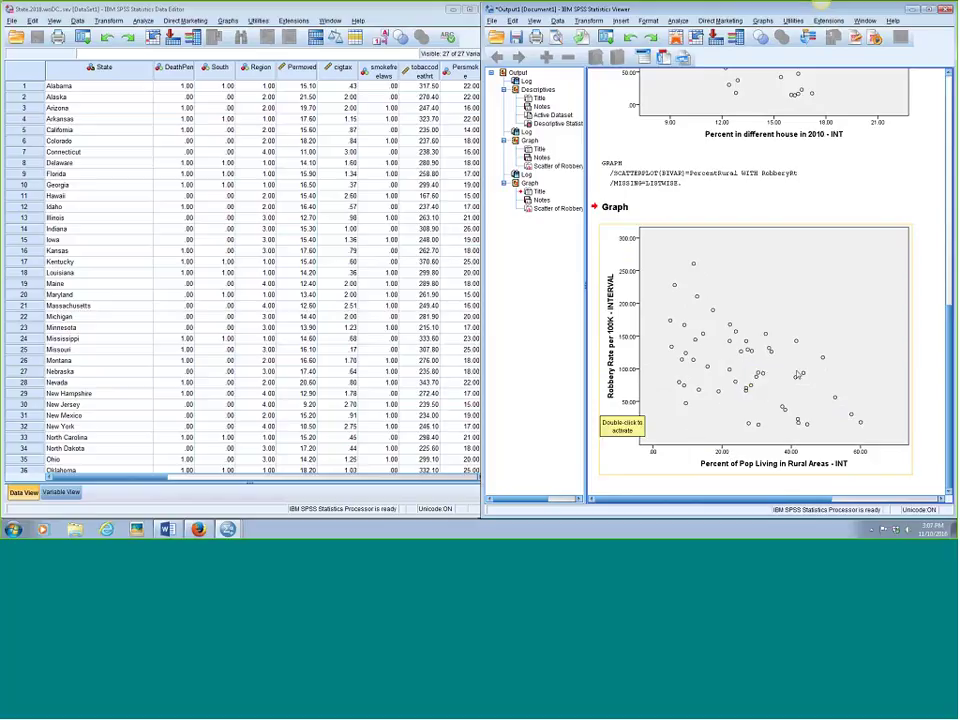
{"action": "scroll", "coordinate": [797, 375], "scroll_direction": "up", "scroll_amount": 3}
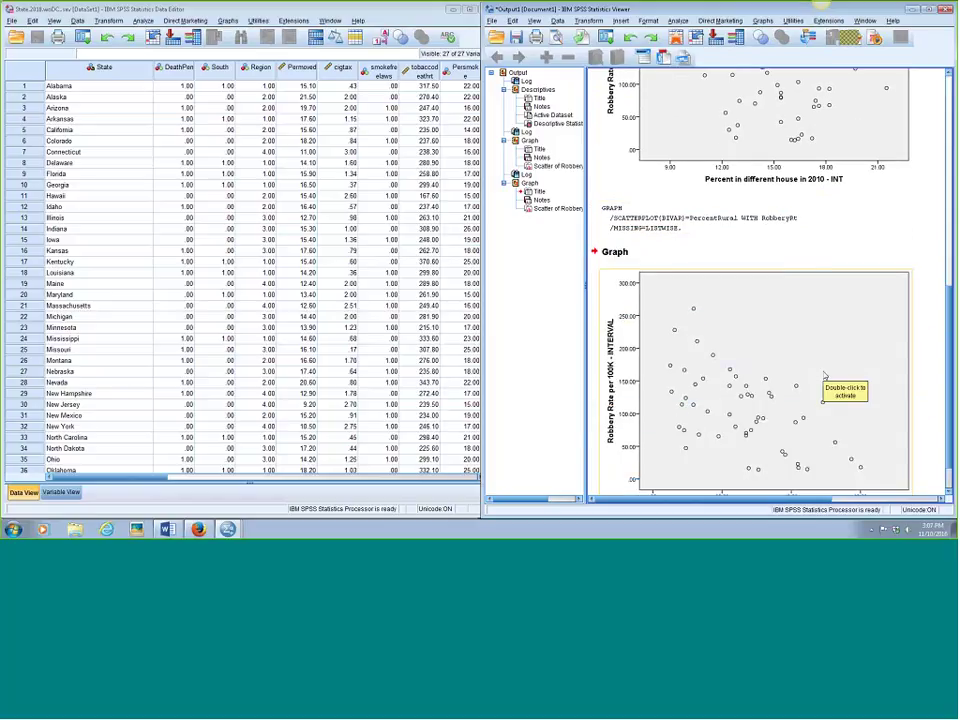
{"action": "scroll", "coordinate": [822, 380], "scroll_direction": "down", "scroll_amount": 3}
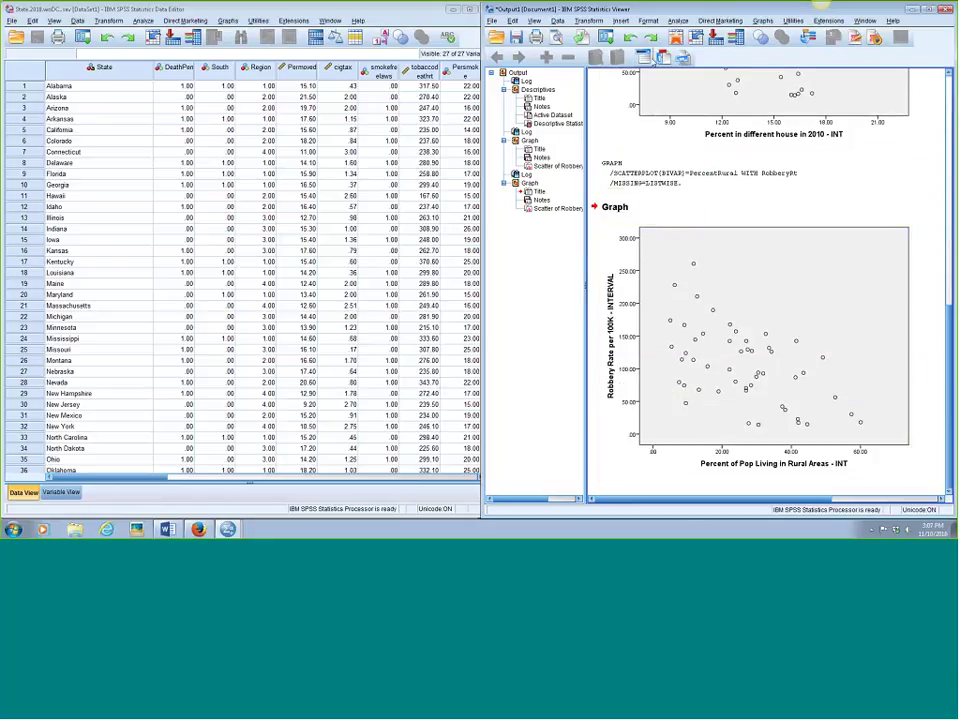
{"action": "left_click", "coordinate": [678, 20]}
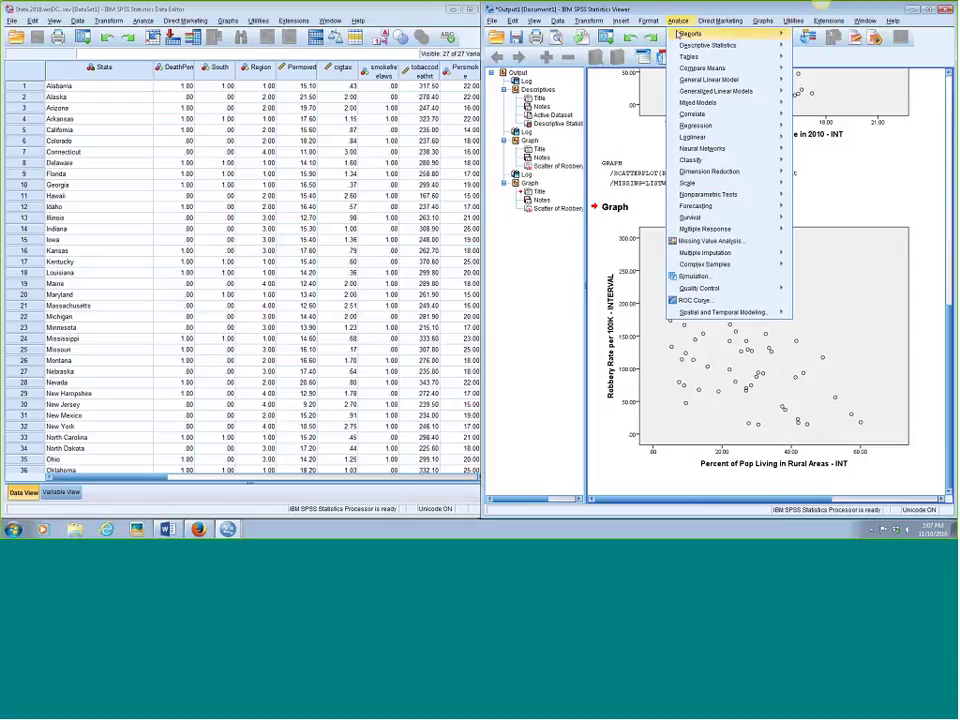
{"action": "mouse_move", "coordinate": [680, 45]}
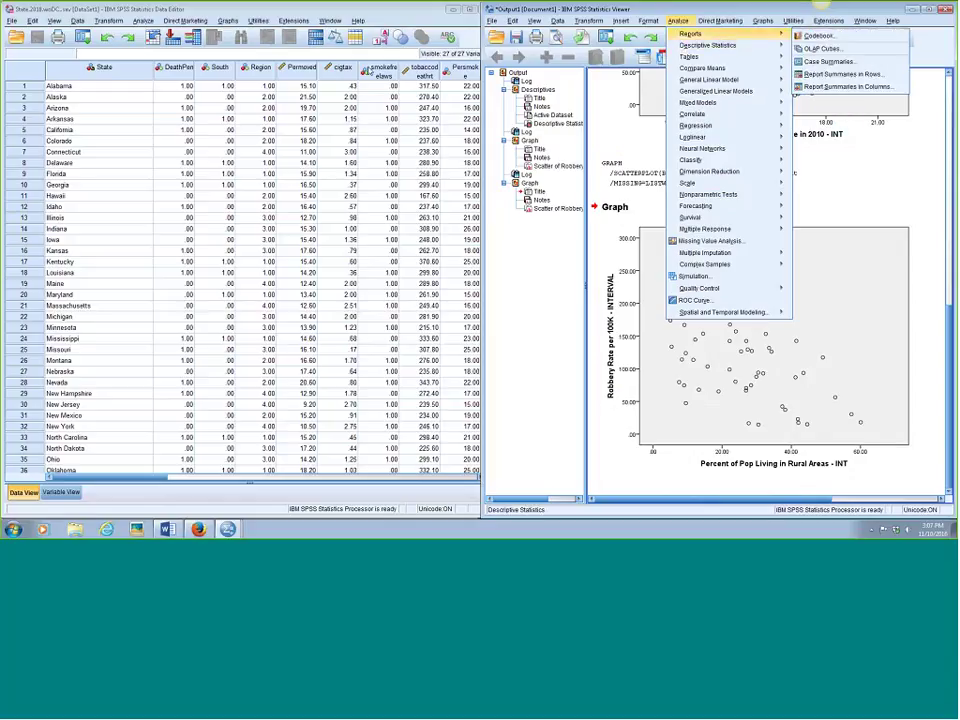
{"action": "mouse_move", "coordinate": [690, 160]}
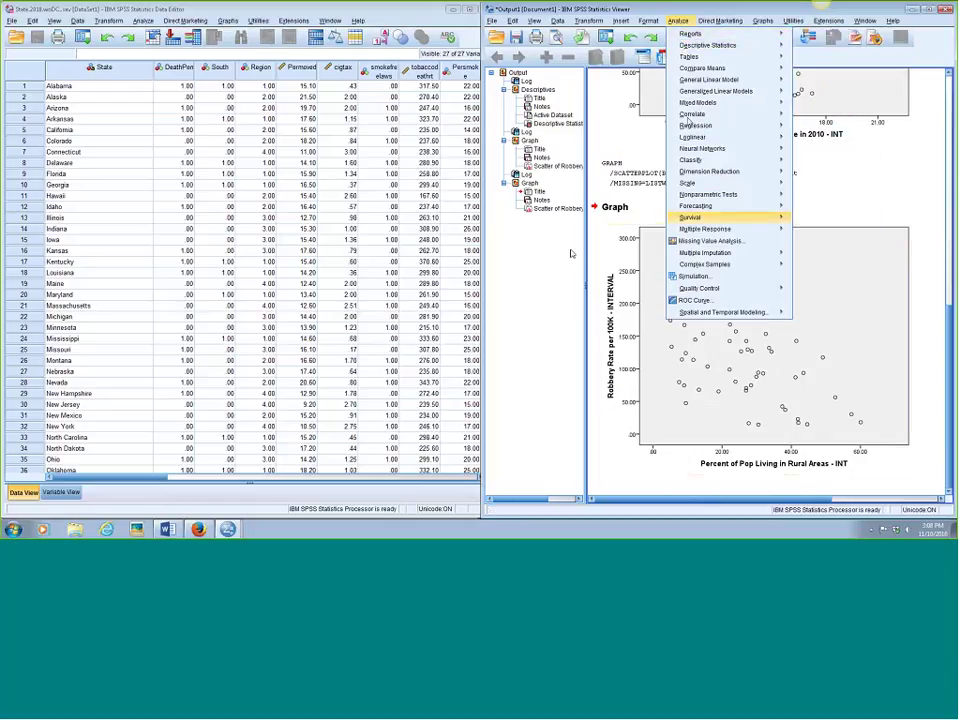
{"action": "left_click", "coordinate": [514, 276]}
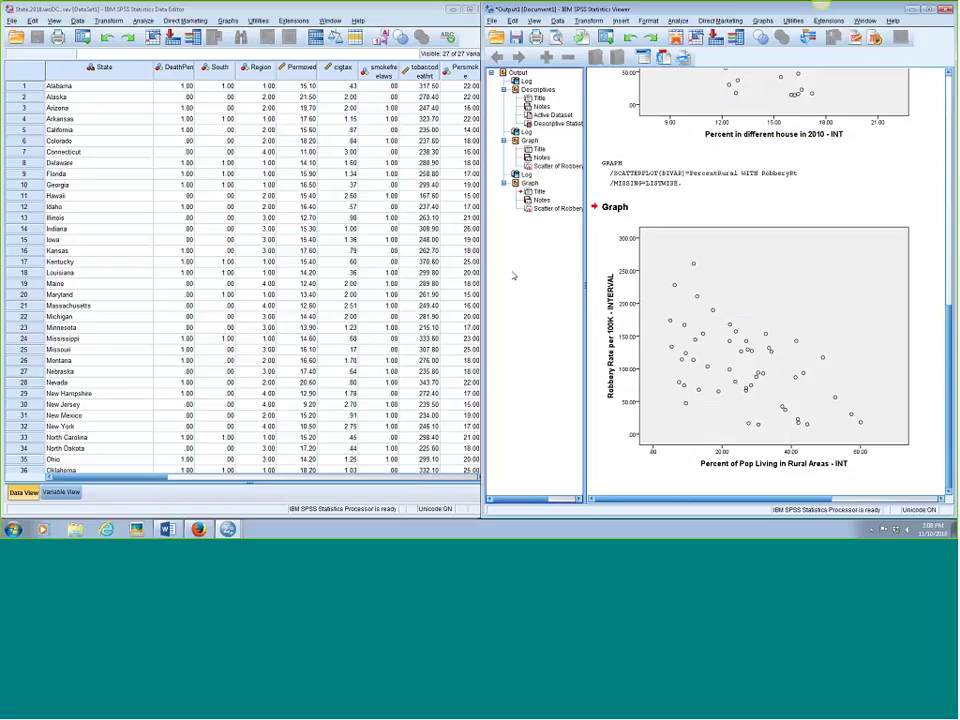
Start a bivariate correlation analysis on the state dataset and add Permoved to its variables.
{"action": "left_click", "coordinate": [143, 21]}
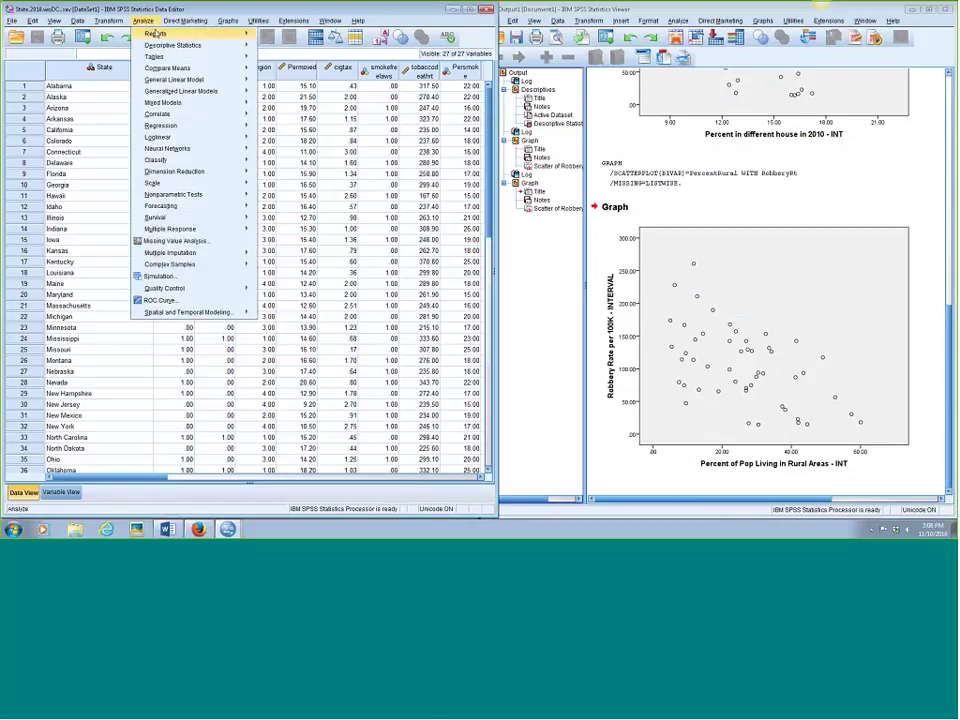
{"action": "mouse_move", "coordinate": [167, 93]}
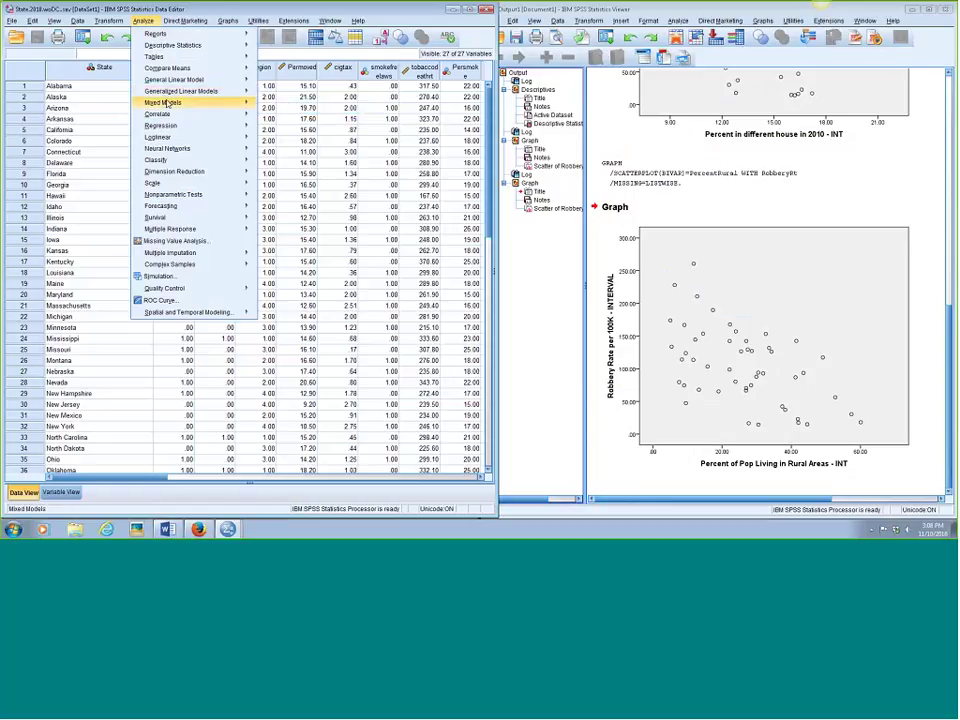
{"action": "mouse_move", "coordinate": [168, 115]}
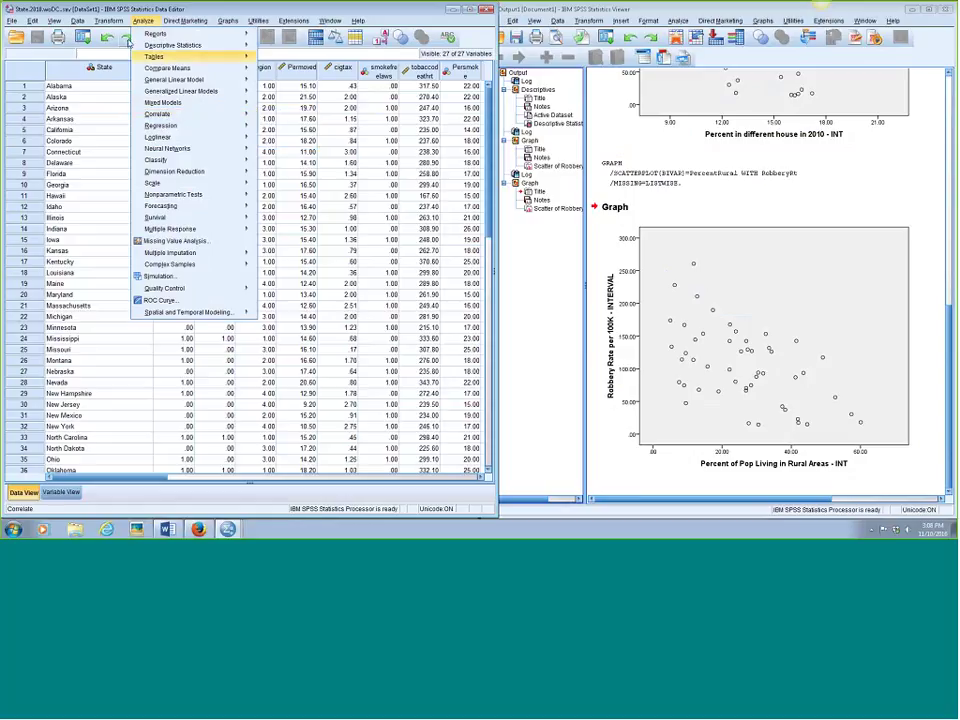
{"action": "mouse_move", "coordinate": [119, 22]}
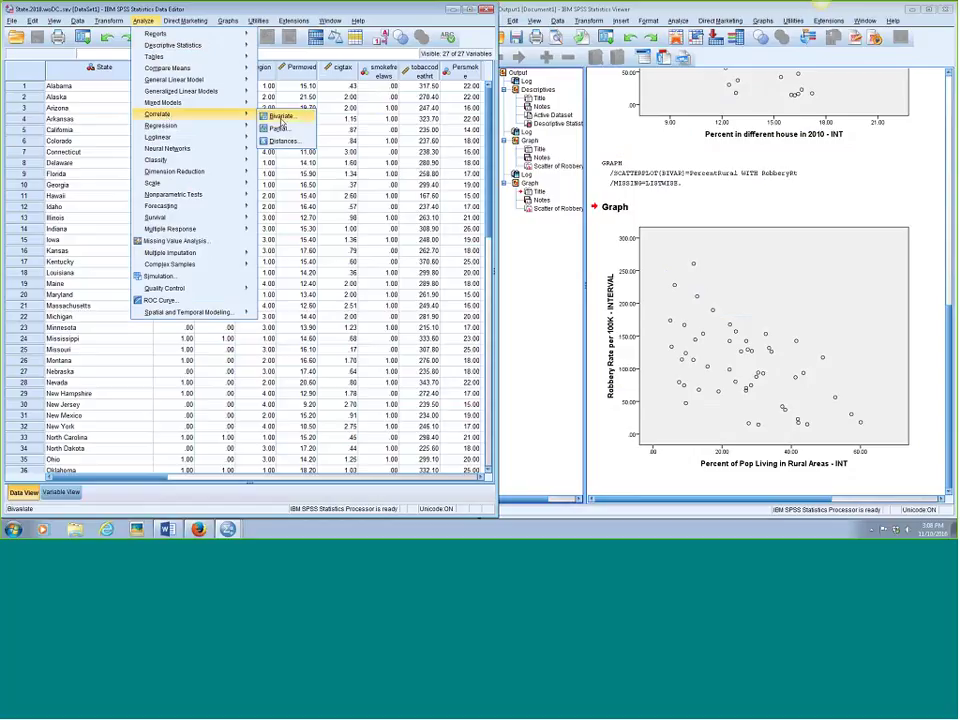
{"action": "left_click", "coordinate": [282, 121]}
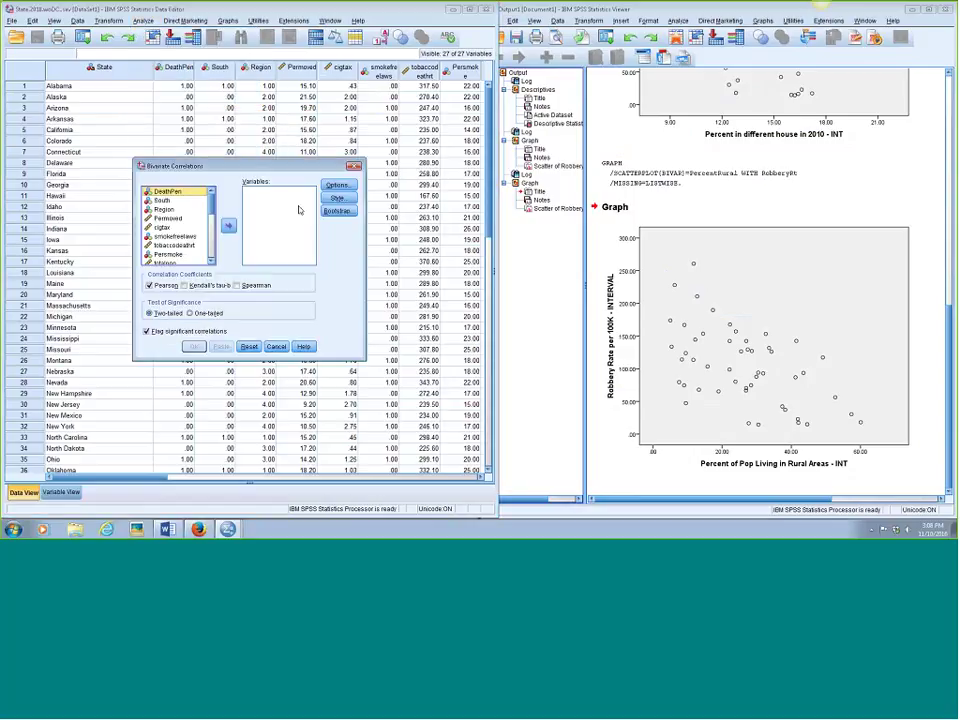
{"action": "left_click", "coordinate": [168, 218]}
{"action": "left_click", "coordinate": [228, 225]}
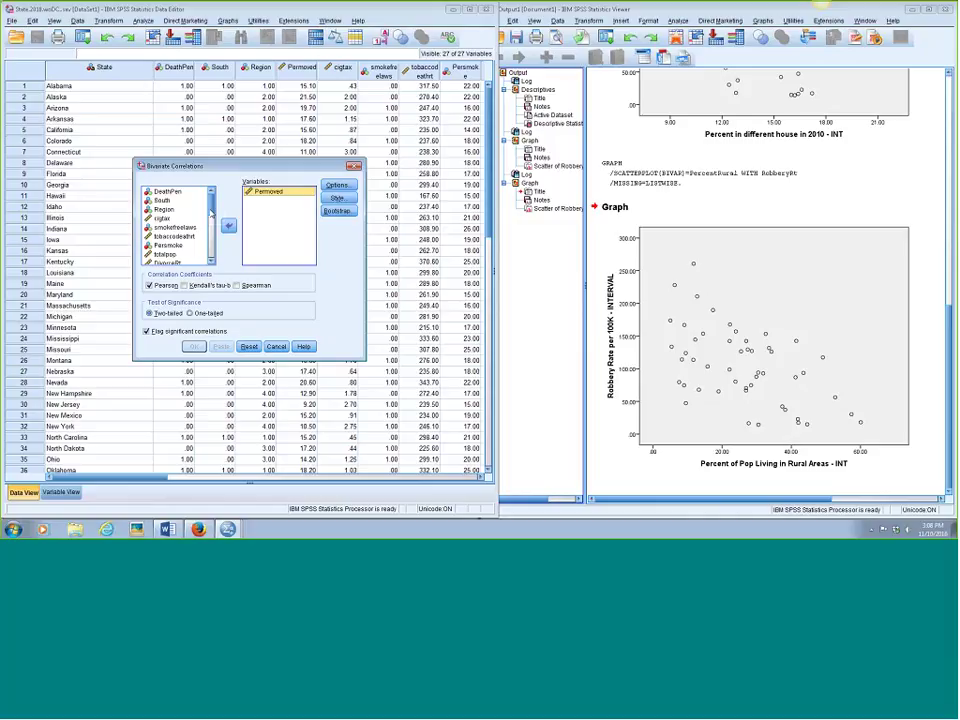
Add PercentRural and RobberyRt to the correlation variables and run the two-tailed Pearson correlations.
{"action": "left_click_drag", "start_coordinate": [211, 213], "coordinate": [211, 244]}
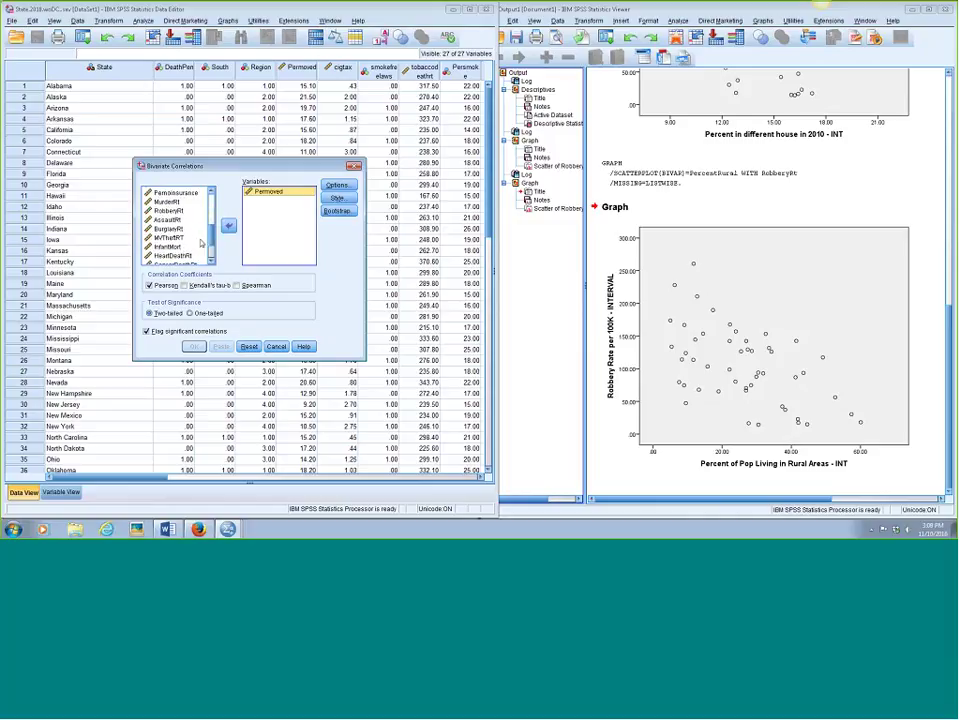
{"action": "scroll", "coordinate": [201, 243], "scroll_direction": "down", "scroll_amount": 2}
{"action": "left_click", "coordinate": [178, 243]}
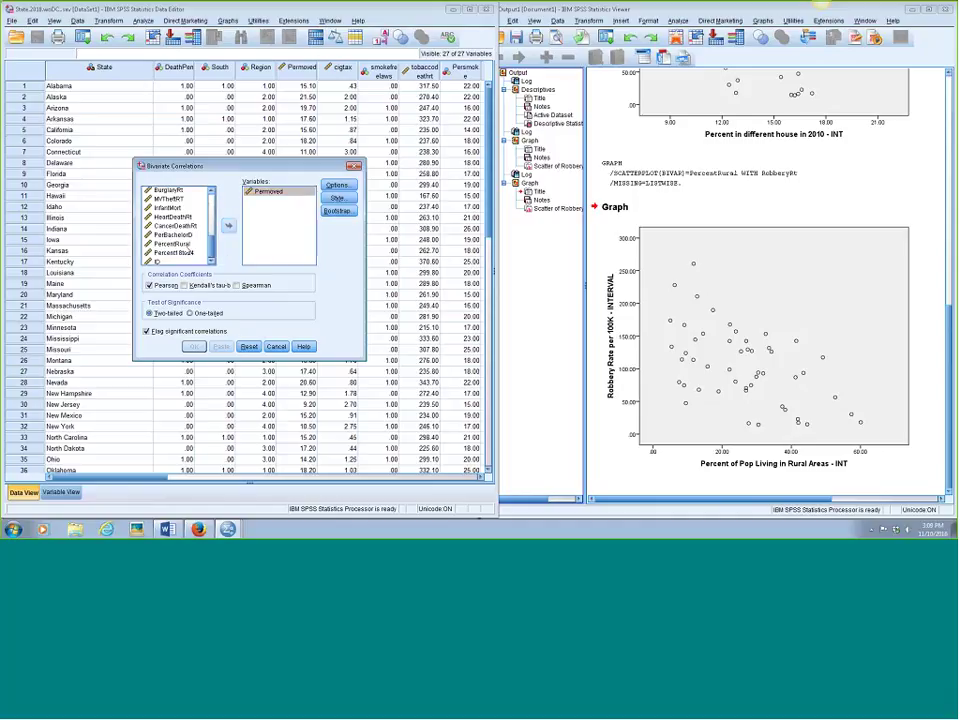
{"action": "left_click", "coordinate": [229, 227]}
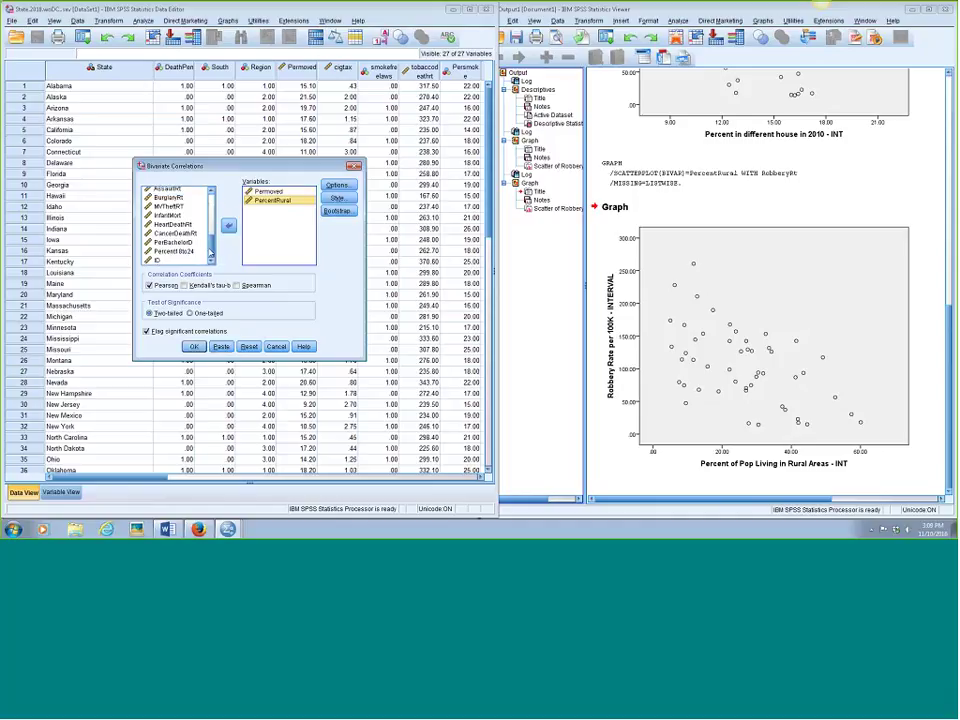
{"action": "scroll", "coordinate": [190, 220], "scroll_direction": "up", "scroll_amount": 3}
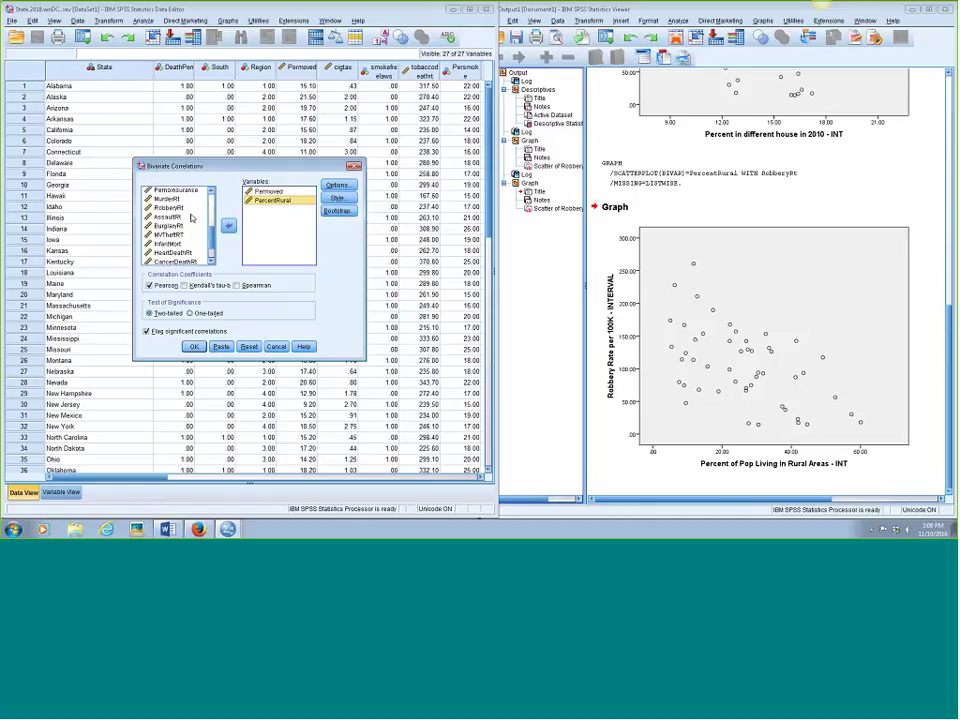
{"action": "left_click", "coordinate": [172, 208]}
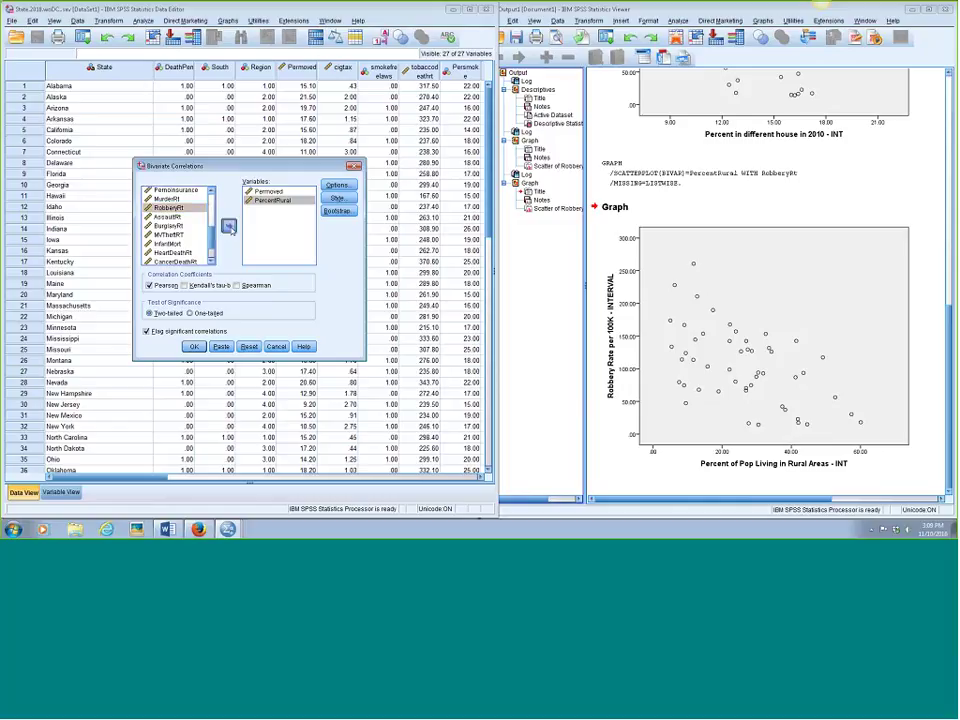
{"action": "left_click", "coordinate": [228, 226]}
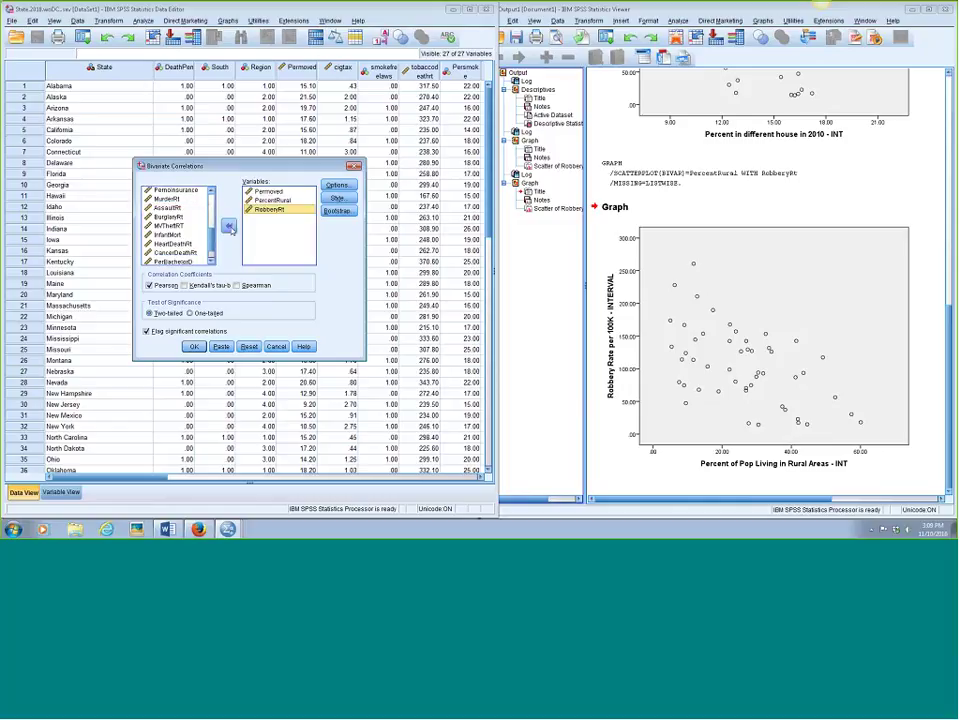
{"action": "left_click", "coordinate": [194, 346]}
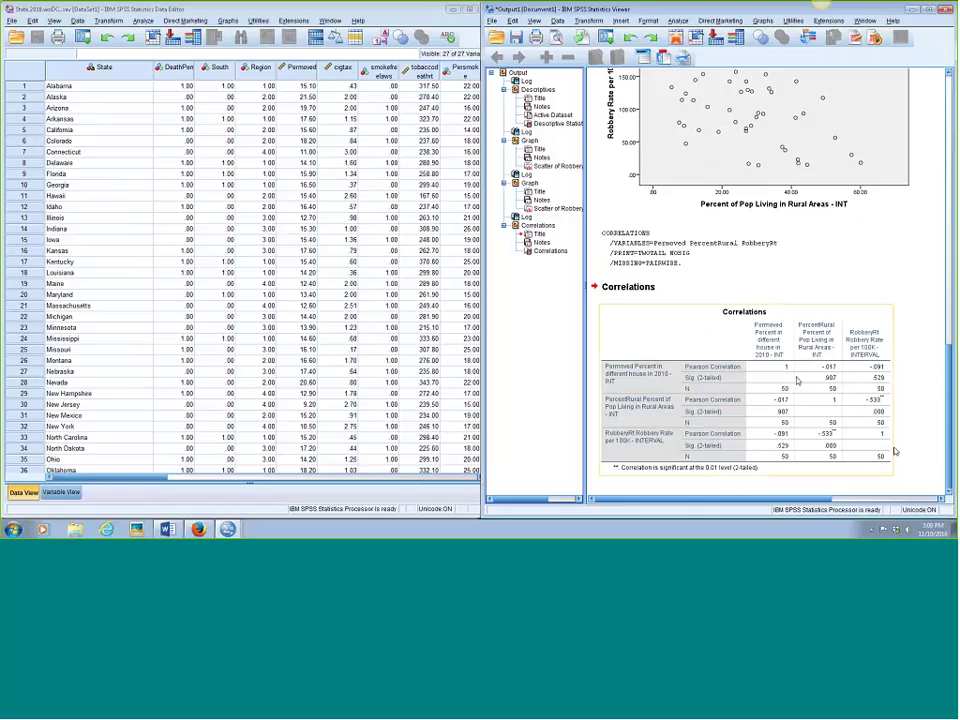
Activate the correlations table and reveal the full-precision significance value for RobberyRt with PercentRural.
{"action": "left_click", "coordinate": [833, 430]}
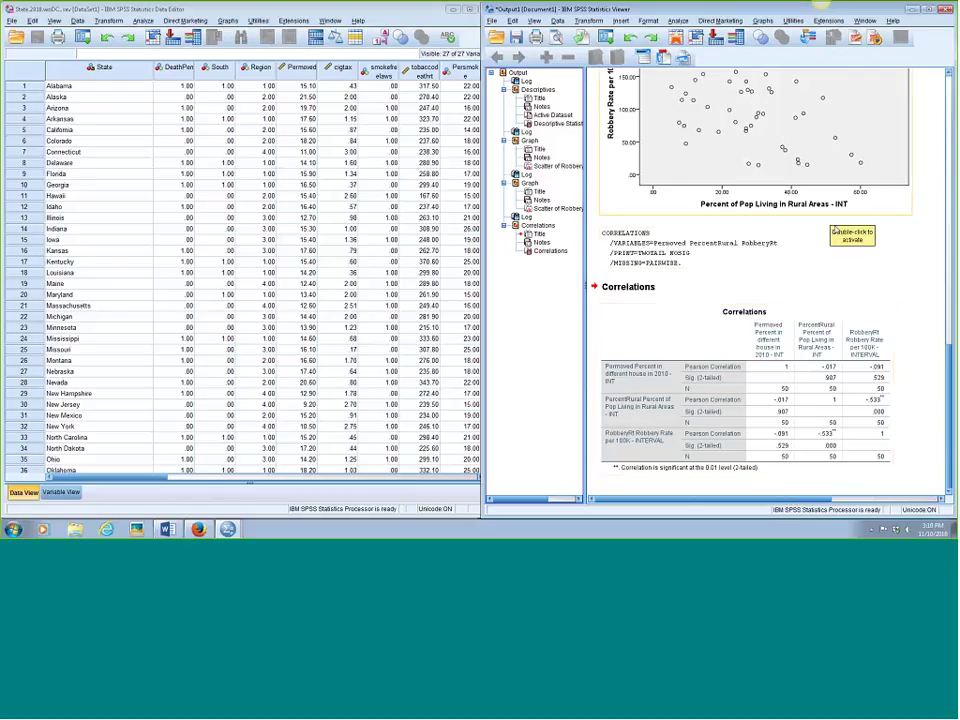
{"action": "scroll", "coordinate": [948, 377], "scroll_direction": "up", "scroll_amount": 3}
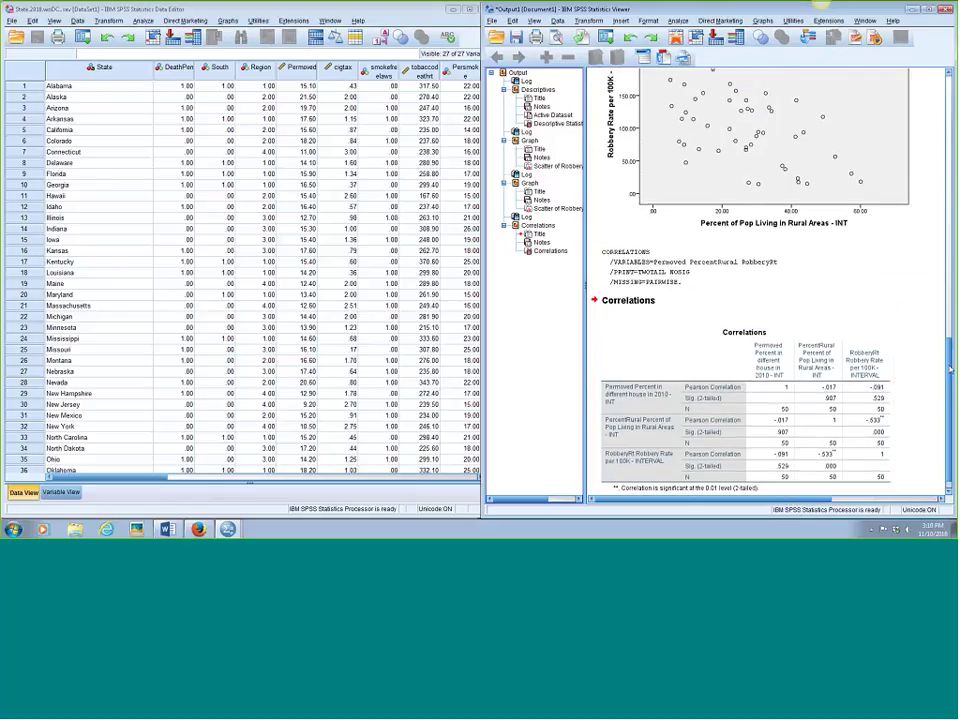
{"action": "scroll", "coordinate": [942, 386], "scroll_direction": "down", "scroll_amount": 3}
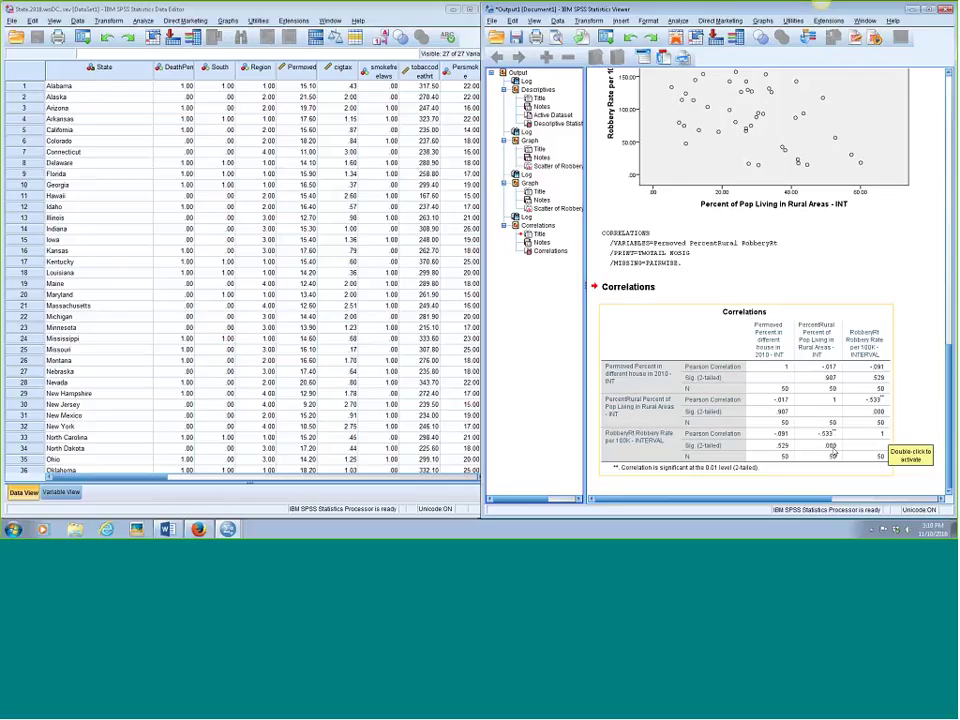
{"action": "left_click", "coordinate": [833, 454]}
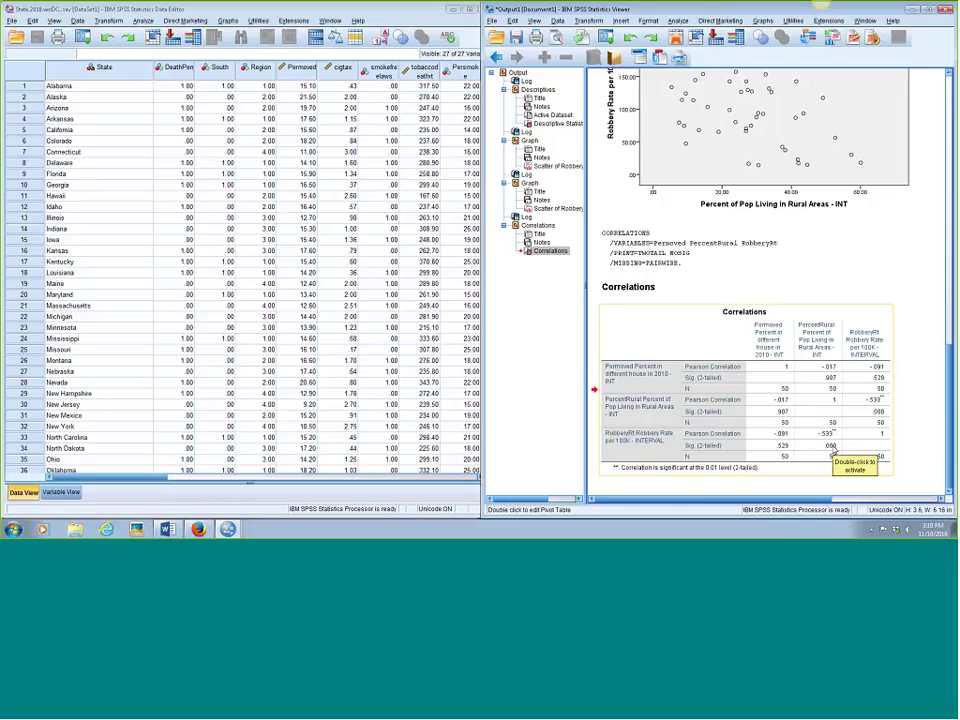
{"action": "double_click", "coordinate": [833, 452]}
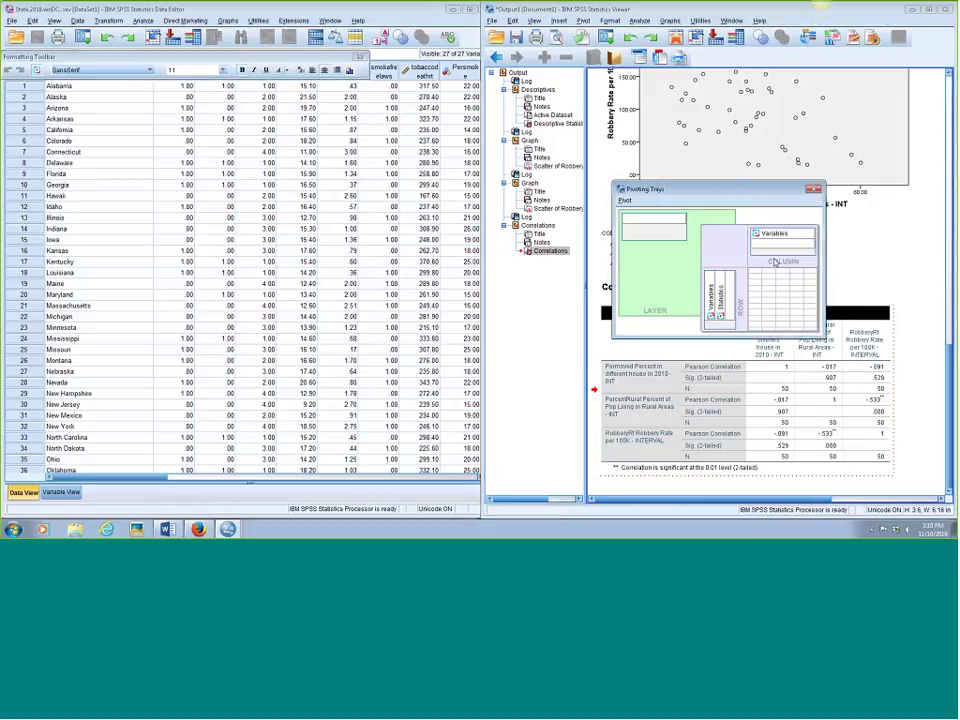
{"action": "double_click", "coordinate": [830, 444]}
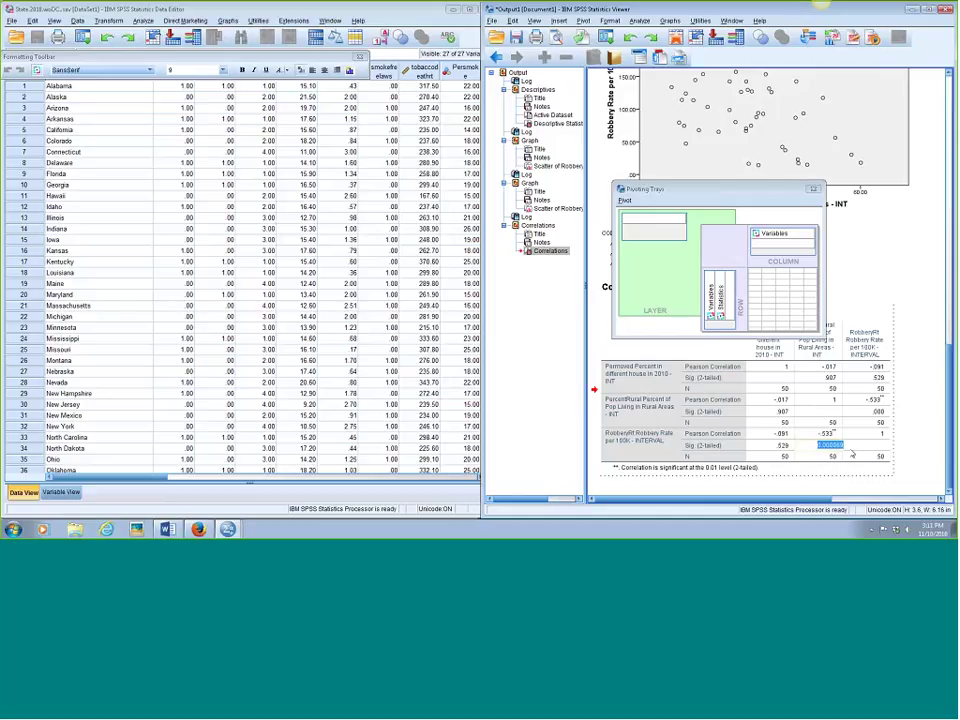
Dismiss the pivoting trays, highlight the Pearson coefficient of RobberyRt with PercentRural, and leave table editing.
{"action": "left_click", "coordinate": [812, 403]}
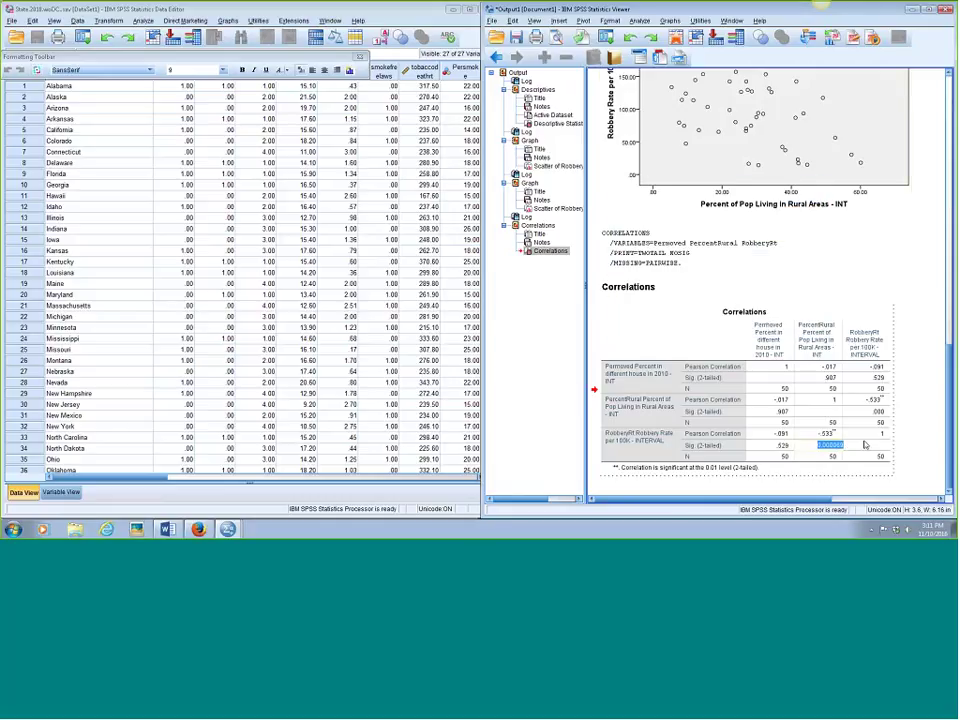
{"action": "left_click", "coordinate": [812, 403]}
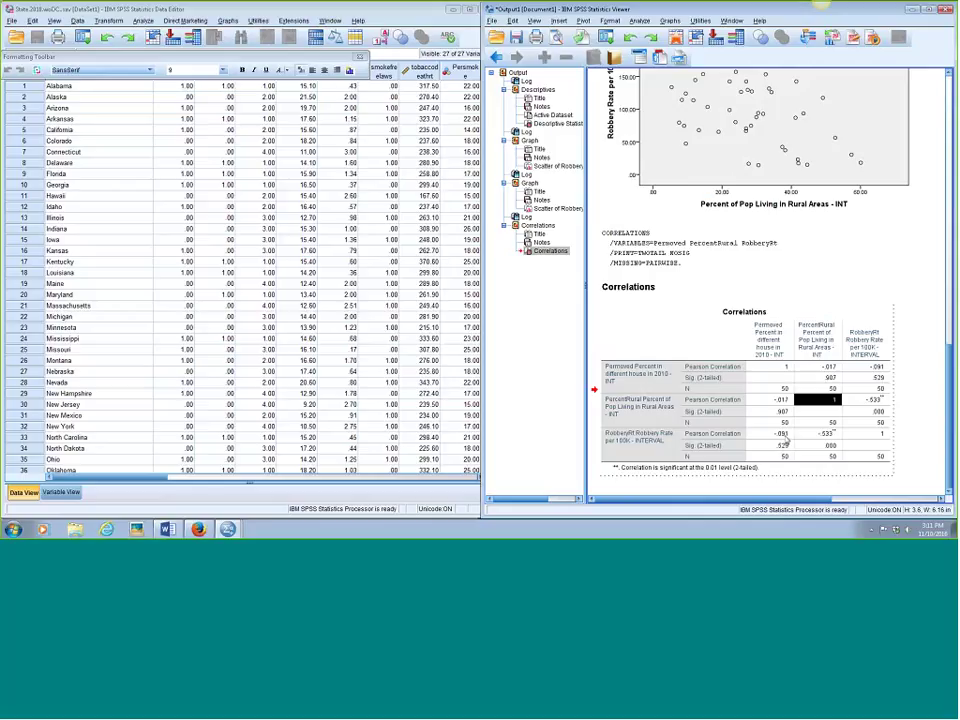
{"action": "left_click", "coordinate": [826, 434]}
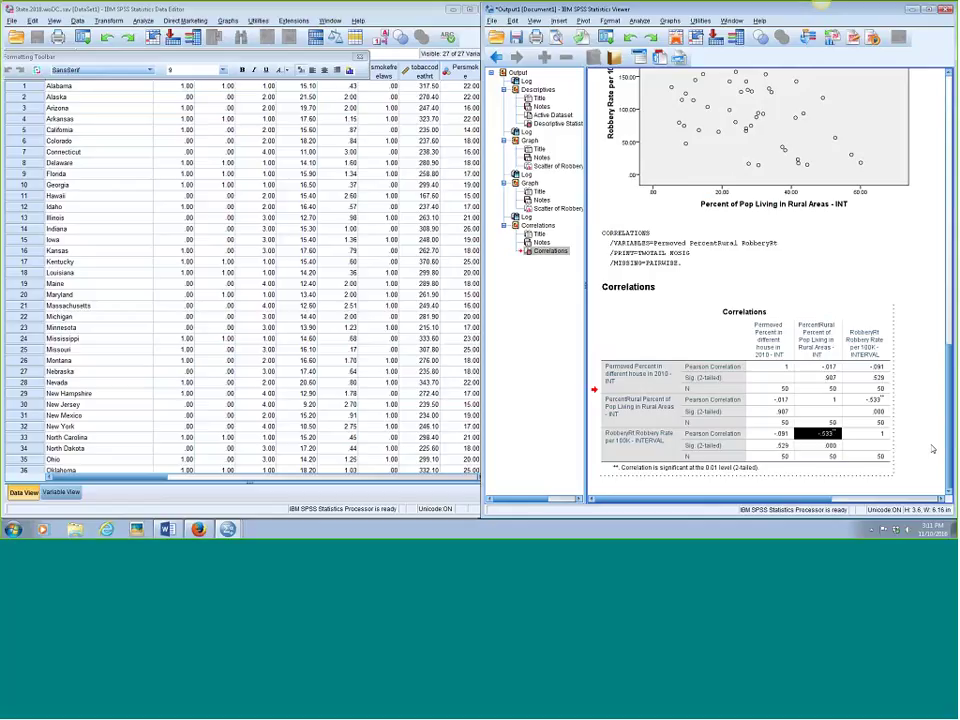
{"action": "left_click", "coordinate": [928, 443]}
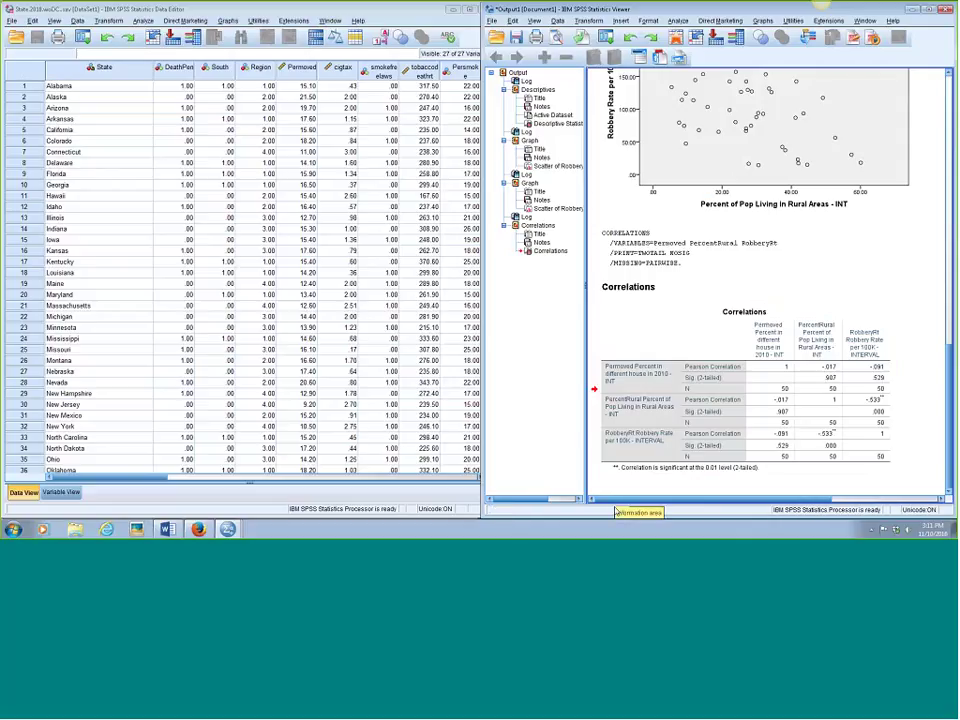
{"action": "left_click", "coordinate": [612, 472]}
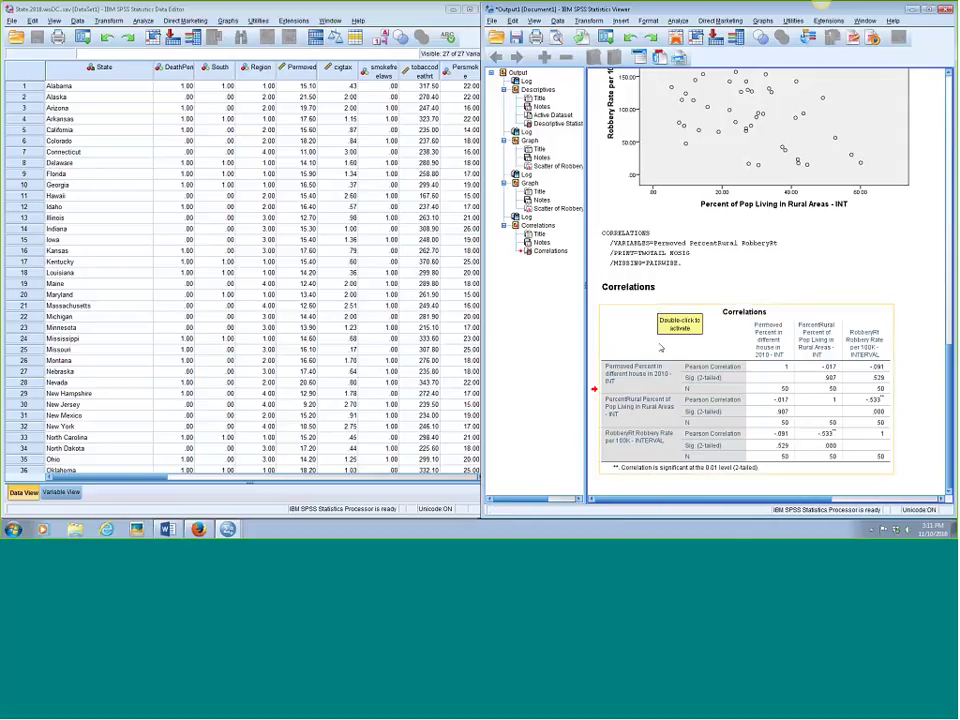
{"action": "left_click", "coordinate": [555, 354]}
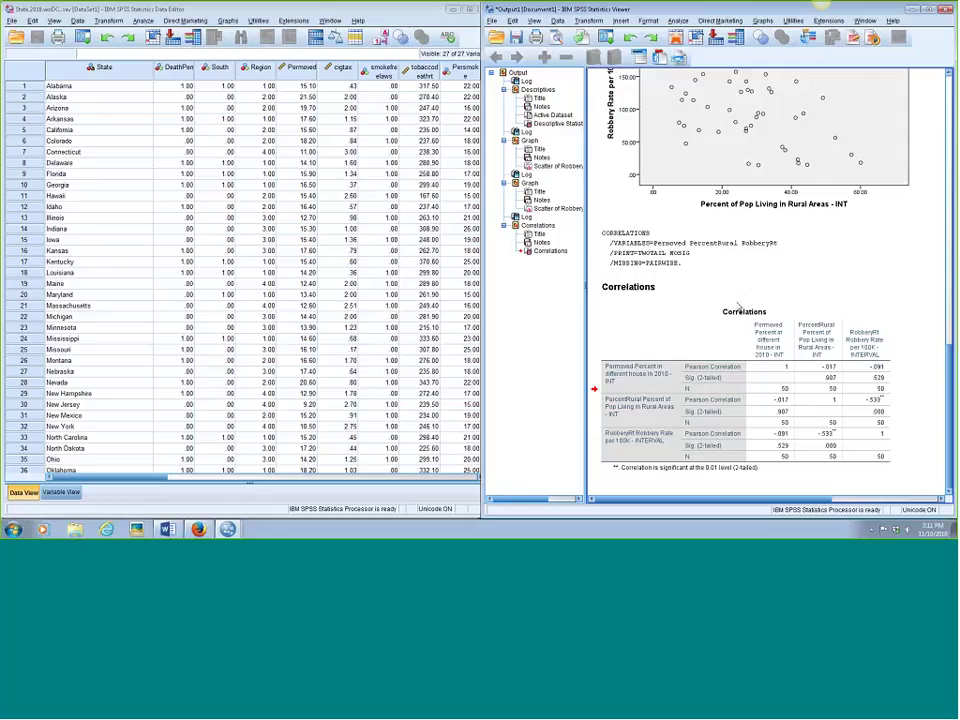
{"action": "left_click", "coordinate": [794, 313]}
{"action": "left_click", "coordinate": [909, 317]}
{"action": "left_click", "coordinate": [614, 337]}
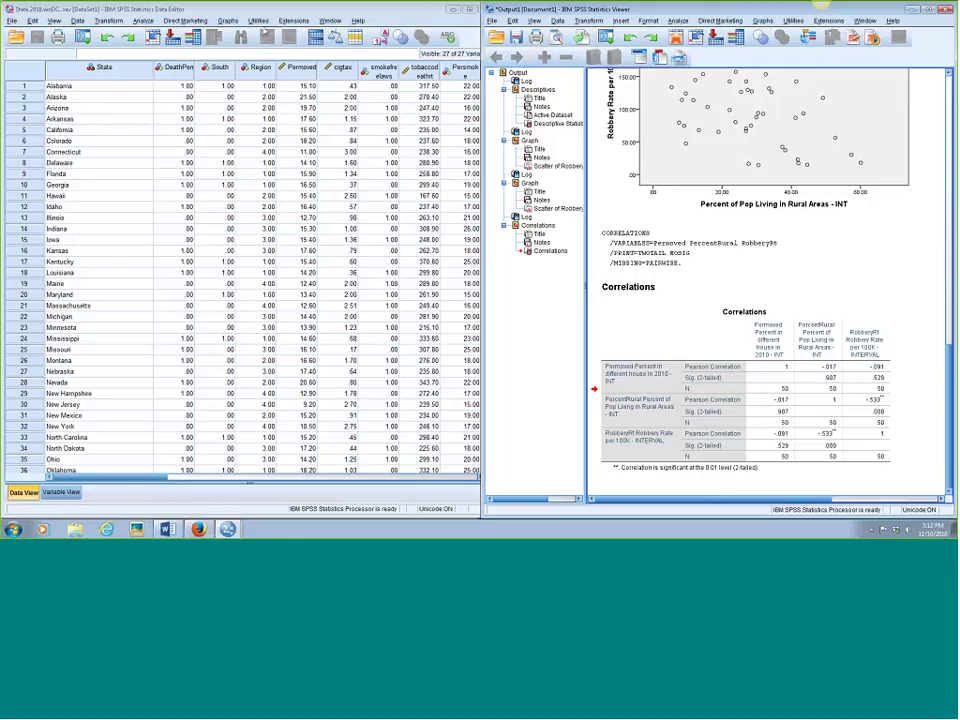
Switch to the homicide.defendents.sav dataset, show its variable definitions and select the PrisonTime variable.
{"action": "left_click", "coordinate": [229, 20]}
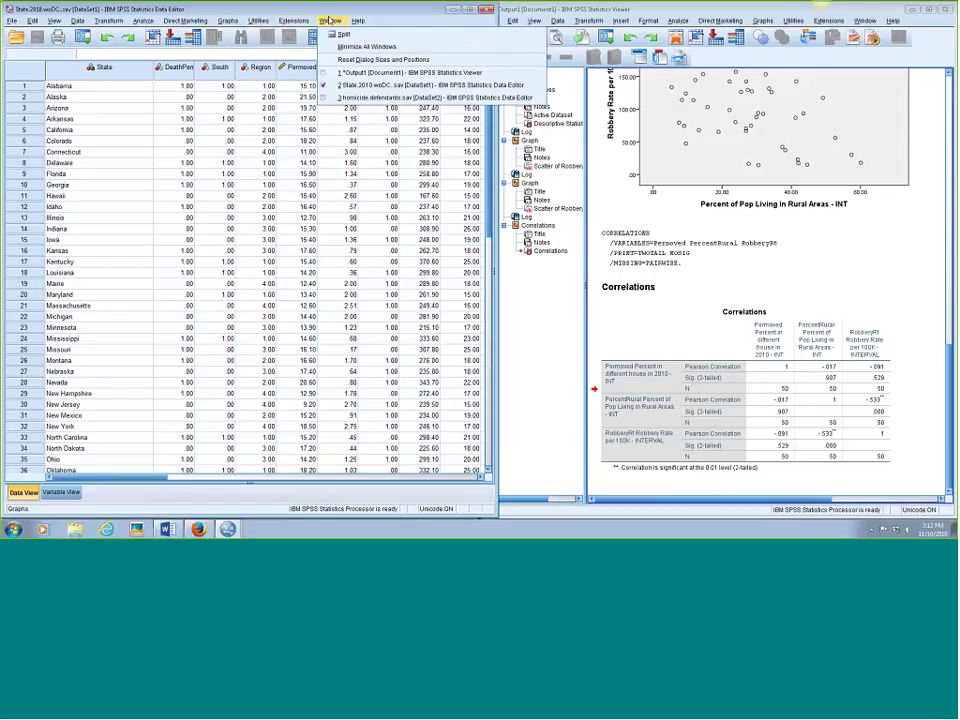
{"action": "left_click", "coordinate": [380, 94]}
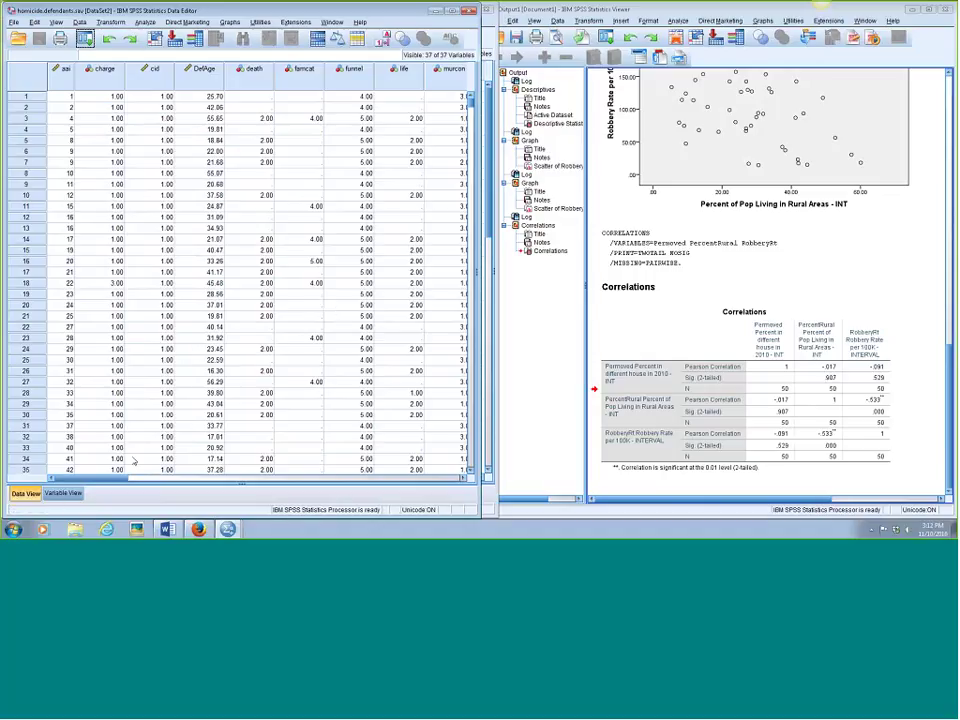
{"action": "left_click", "coordinate": [68, 491]}
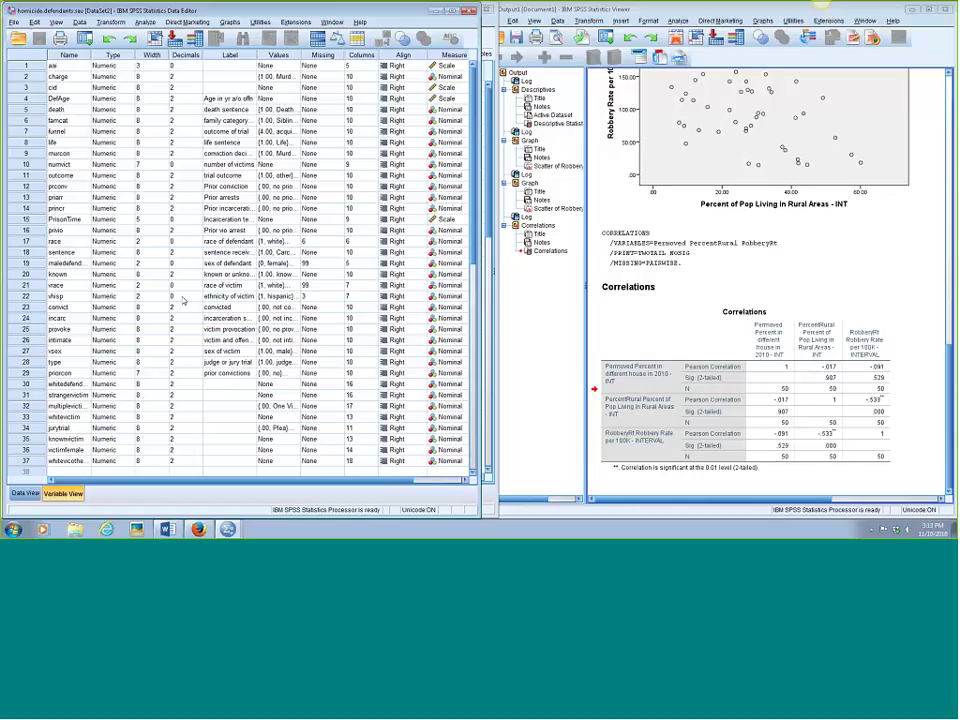
{"action": "left_click", "coordinate": [64, 219]}
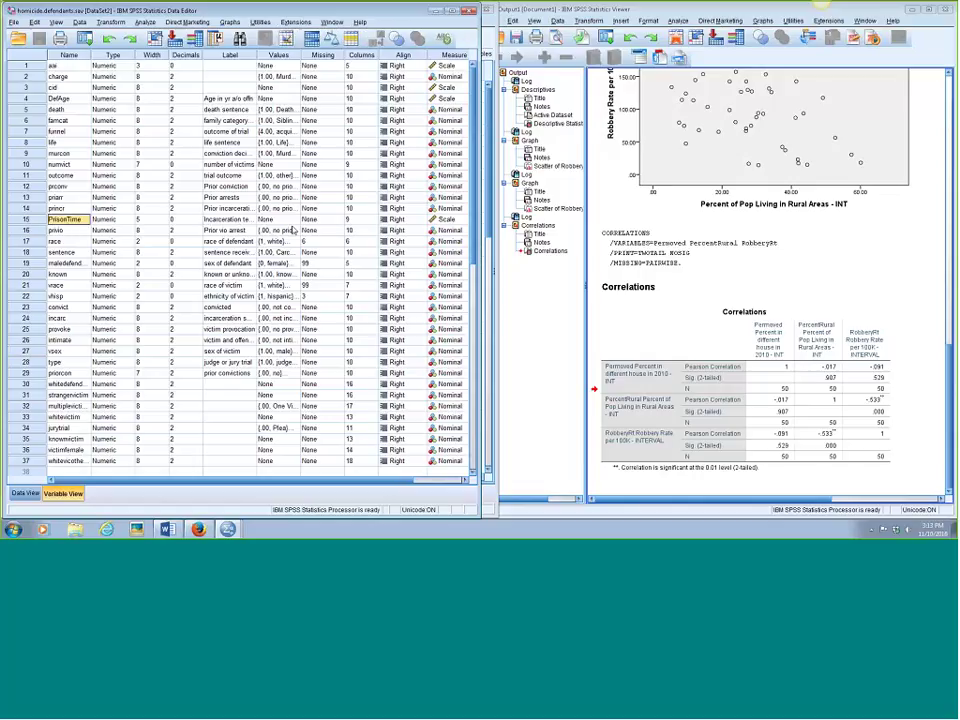
Widen the Label column in the homicide dataset's variable definitions so the full variable labels can be read.
{"action": "left_click", "coordinate": [250, 54]}
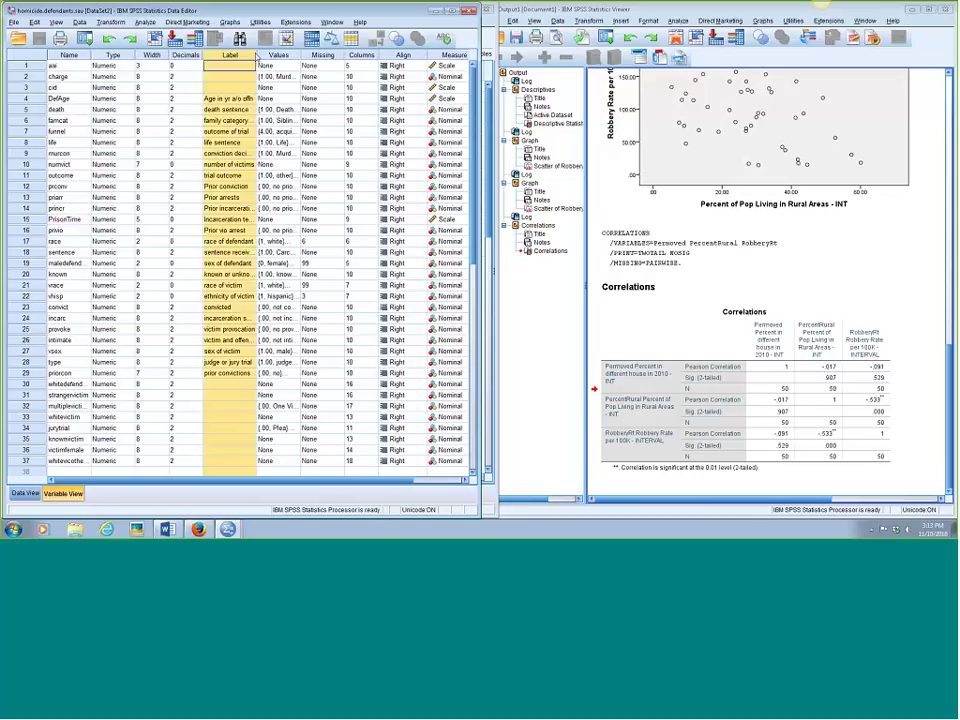
{"action": "left_click_drag", "start_coordinate": [257, 54], "coordinate": [316, 54]}
{"action": "left_click", "coordinate": [230, 153]}
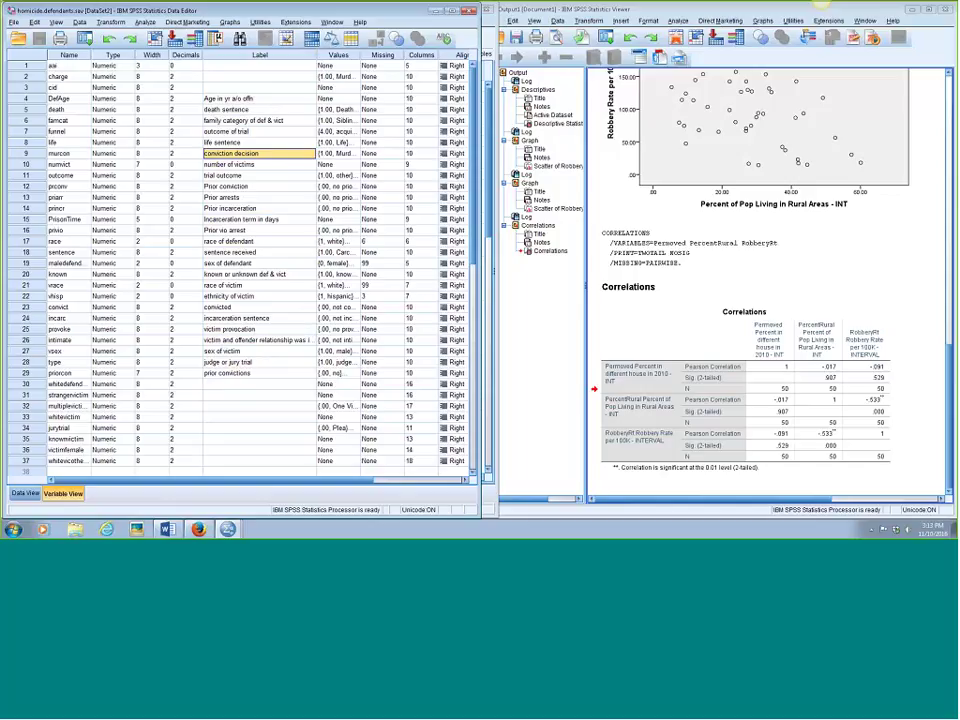
Start a linear regression on the homicide defendants data with PrisonTime as the dependent variable.
{"action": "left_click", "coordinate": [145, 22]}
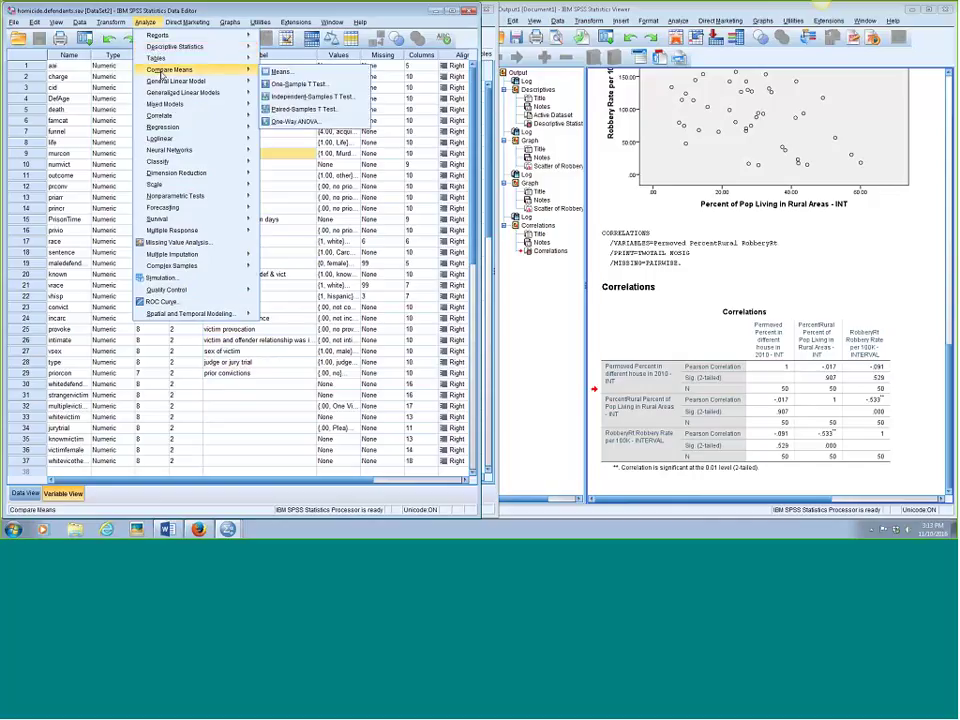
{"action": "mouse_move", "coordinate": [163, 128]}
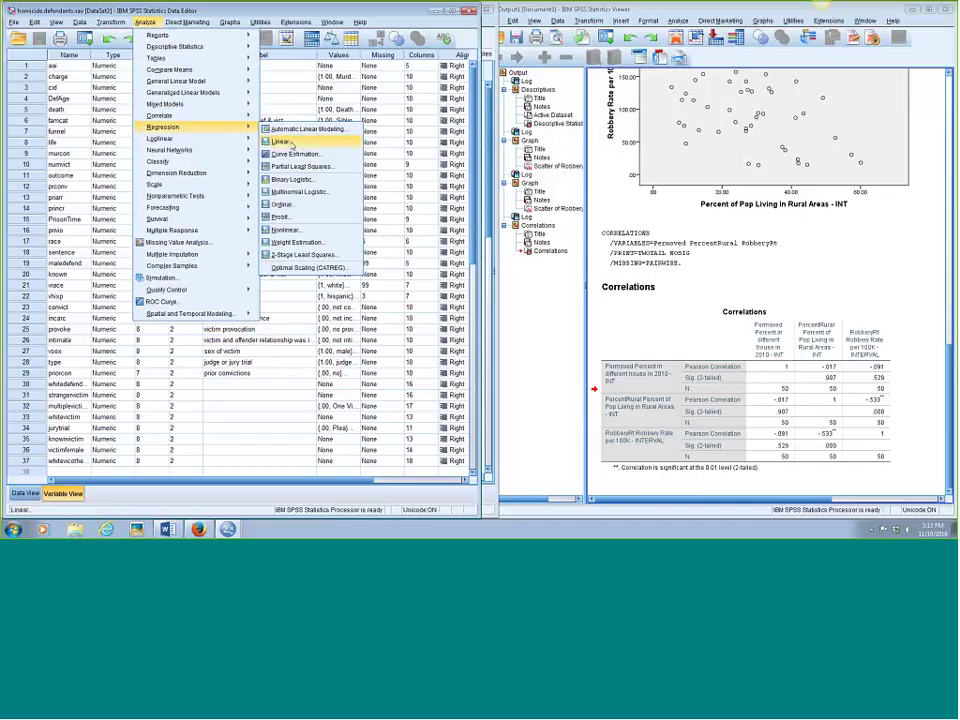
{"action": "left_click", "coordinate": [292, 146]}
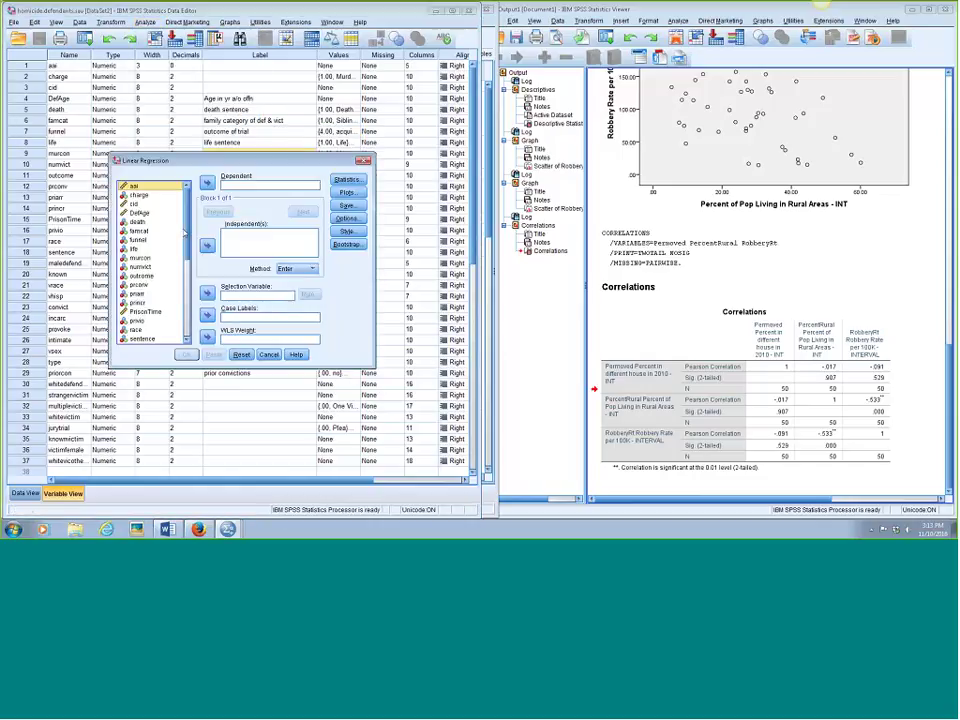
{"action": "left_click_drag", "start_coordinate": [187, 230], "coordinate": [187, 262]}
{"action": "left_click", "coordinate": [145, 233]}
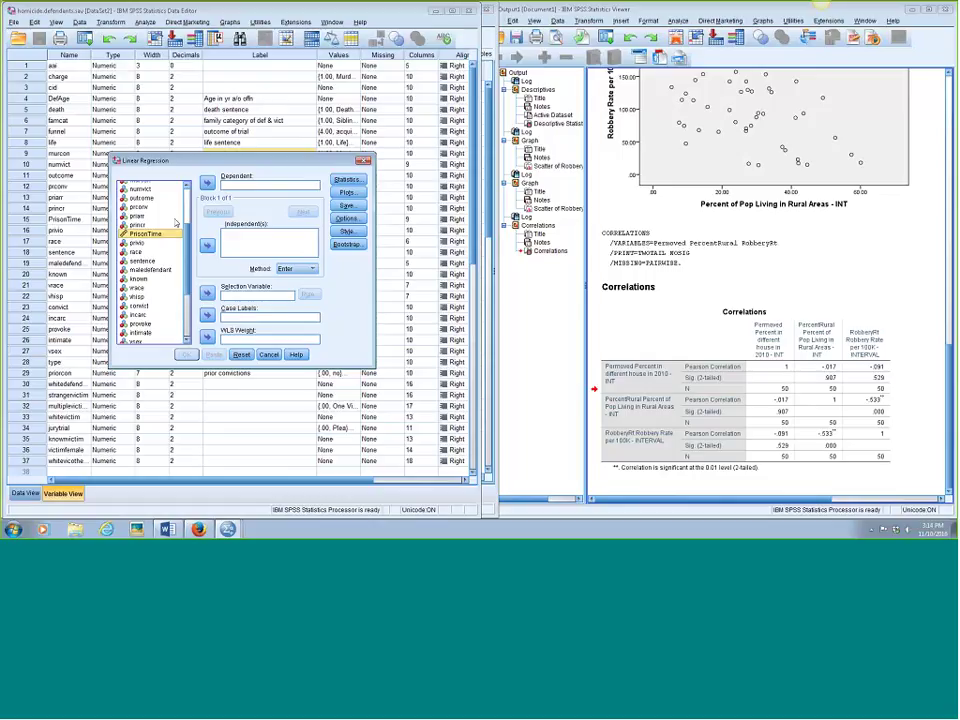
{"action": "left_click", "coordinate": [207, 184]}
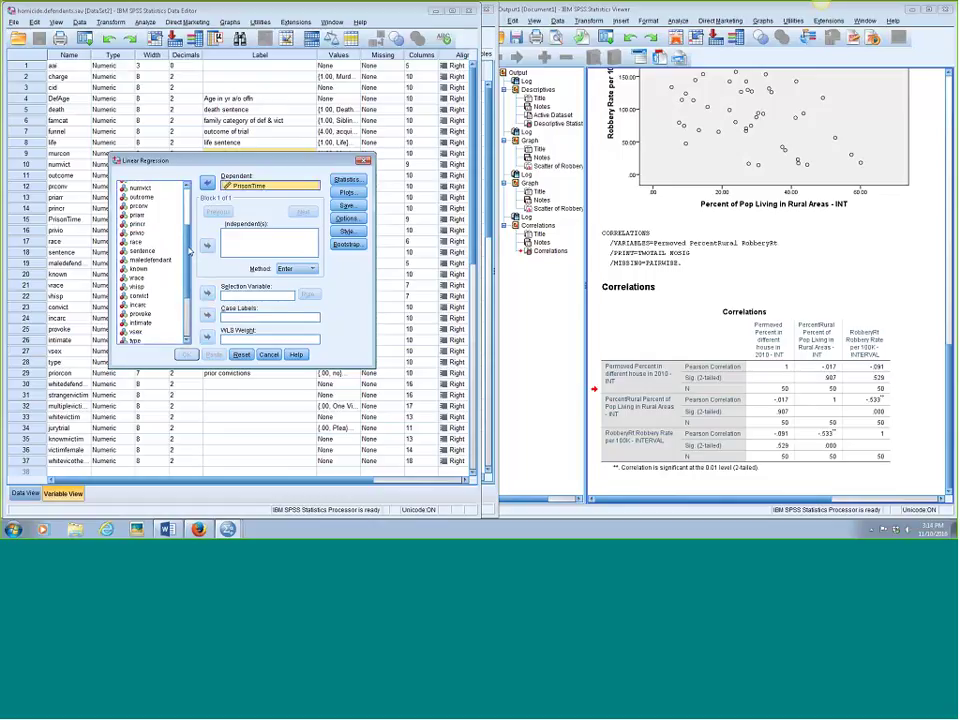
Add provoke as the independent variable with the Enter method and run the regression.
{"action": "left_click_drag", "start_coordinate": [190, 251], "coordinate": [195, 277]}
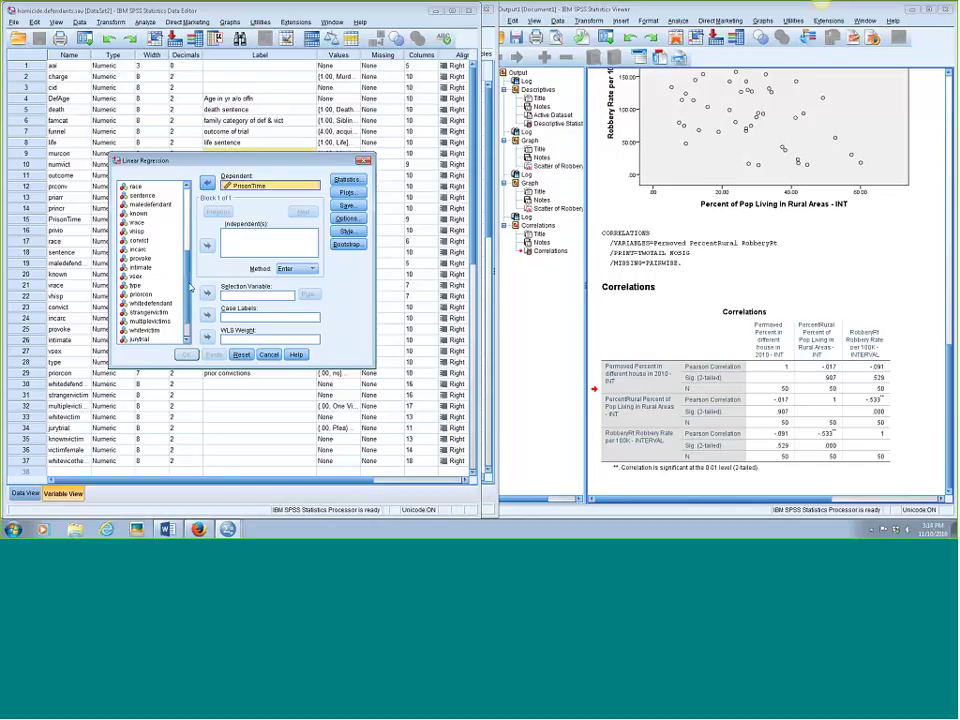
{"action": "scroll", "coordinate": [189, 290], "scroll_direction": "down", "scroll_amount": 1}
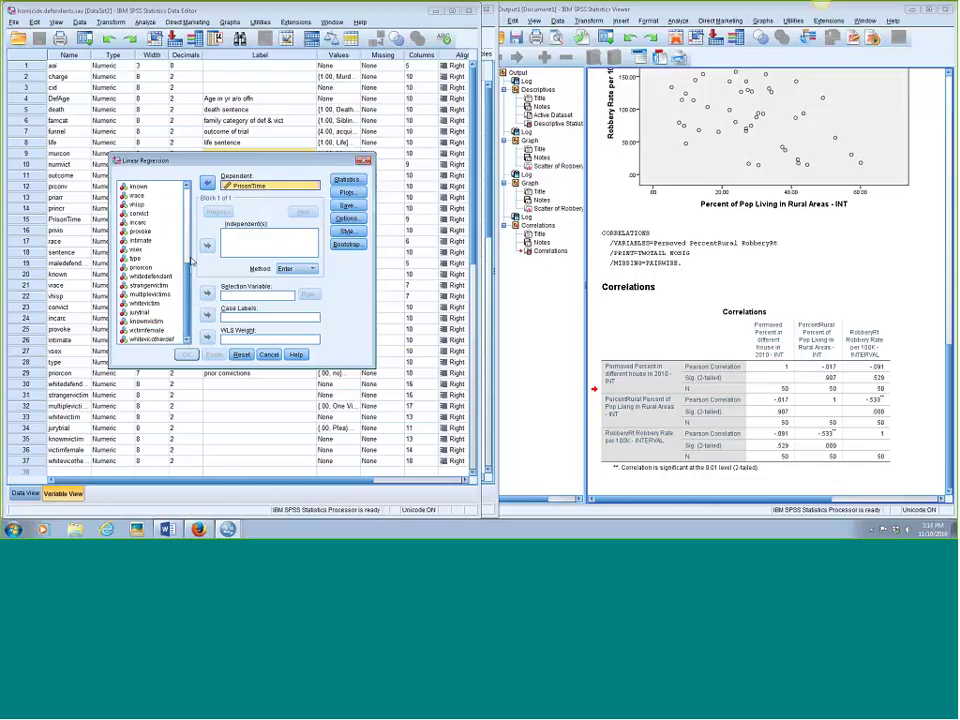
{"action": "left_click", "coordinate": [148, 232]}
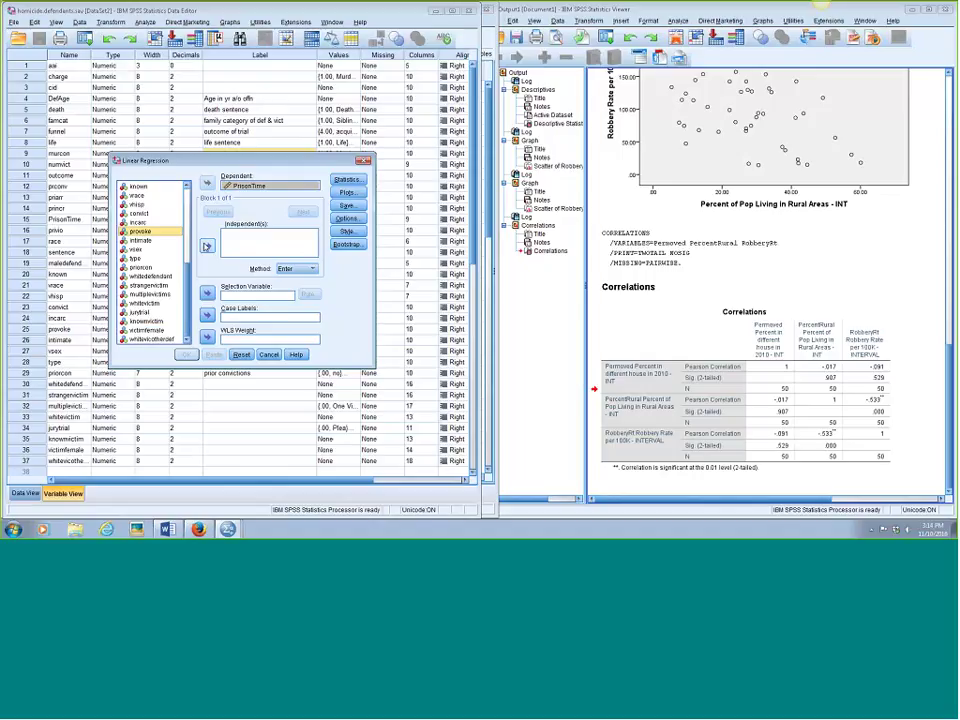
{"action": "left_click", "coordinate": [207, 245]}
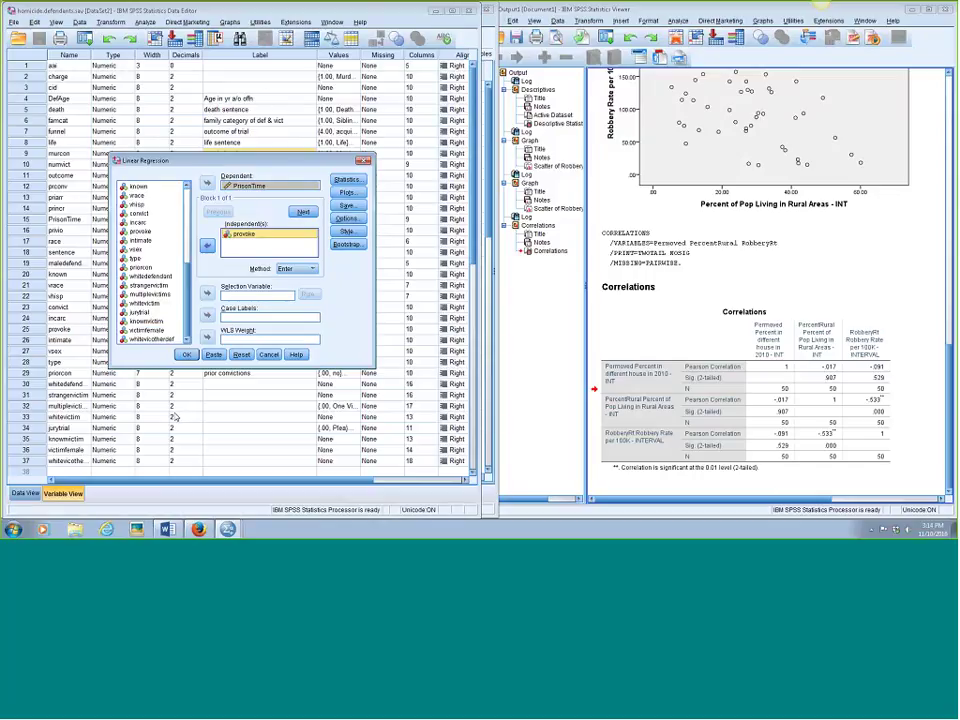
{"action": "left_click", "coordinate": [186, 354]}
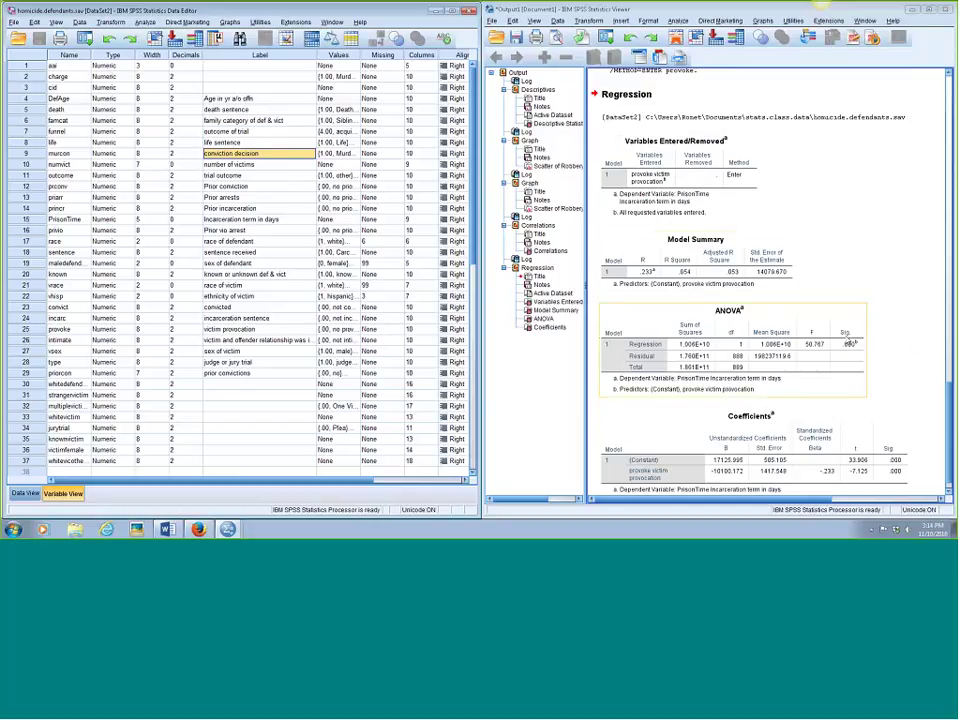
Examine the regression output for PrisonTime on provoke, from Variables Entered/Removed and Model Summary through ANOVA to Coefficients.
{"action": "left_click", "coordinate": [718, 212]}
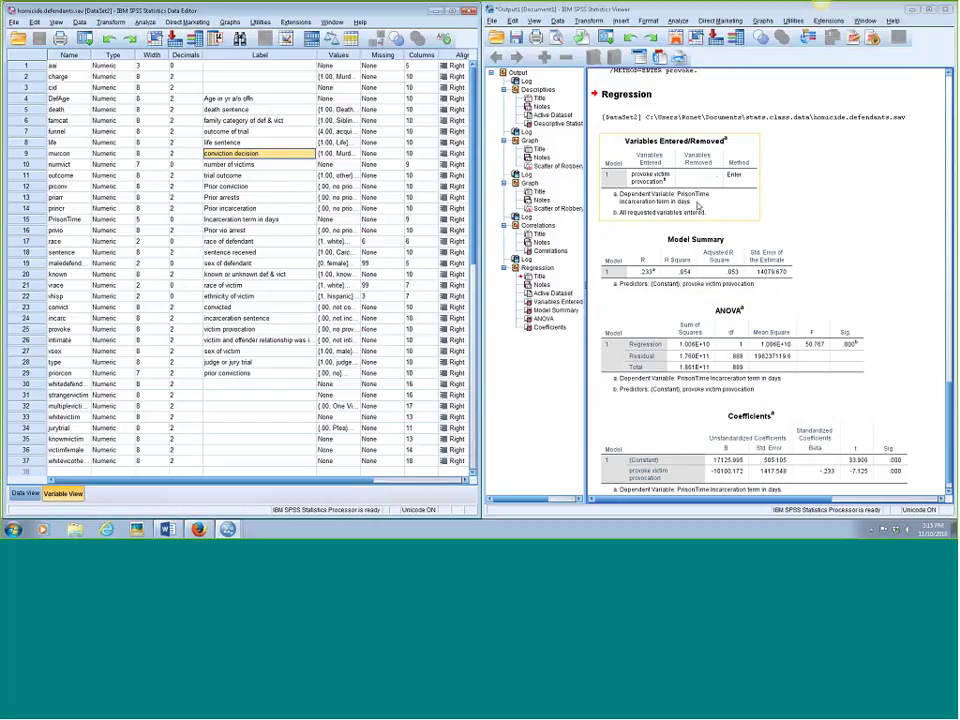
{"action": "left_click", "coordinate": [745, 250]}
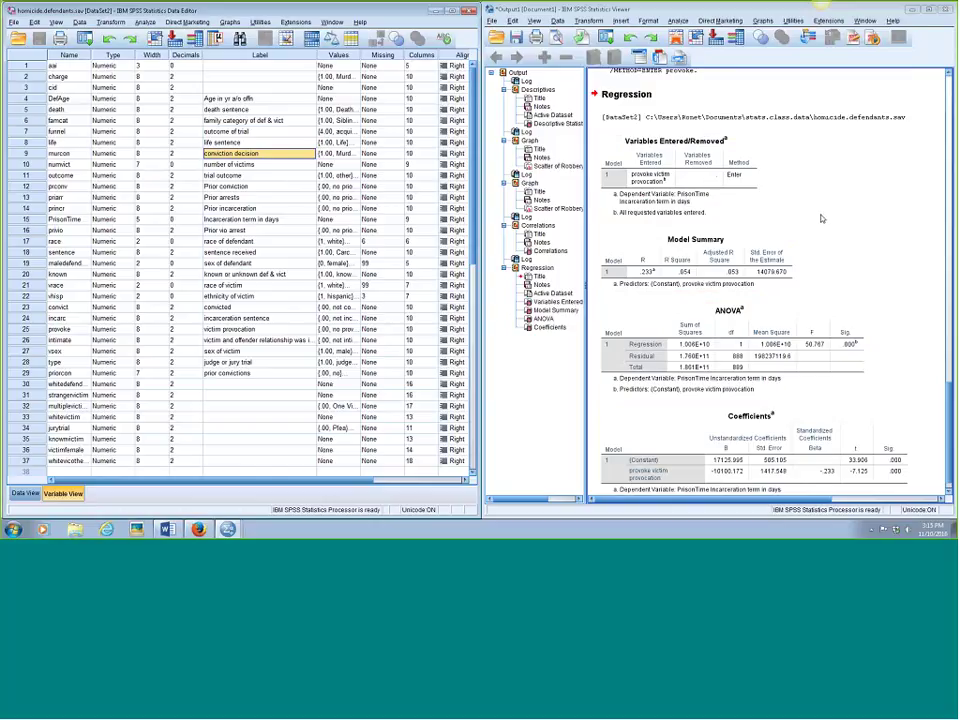
{"action": "left_click", "coordinate": [785, 240]}
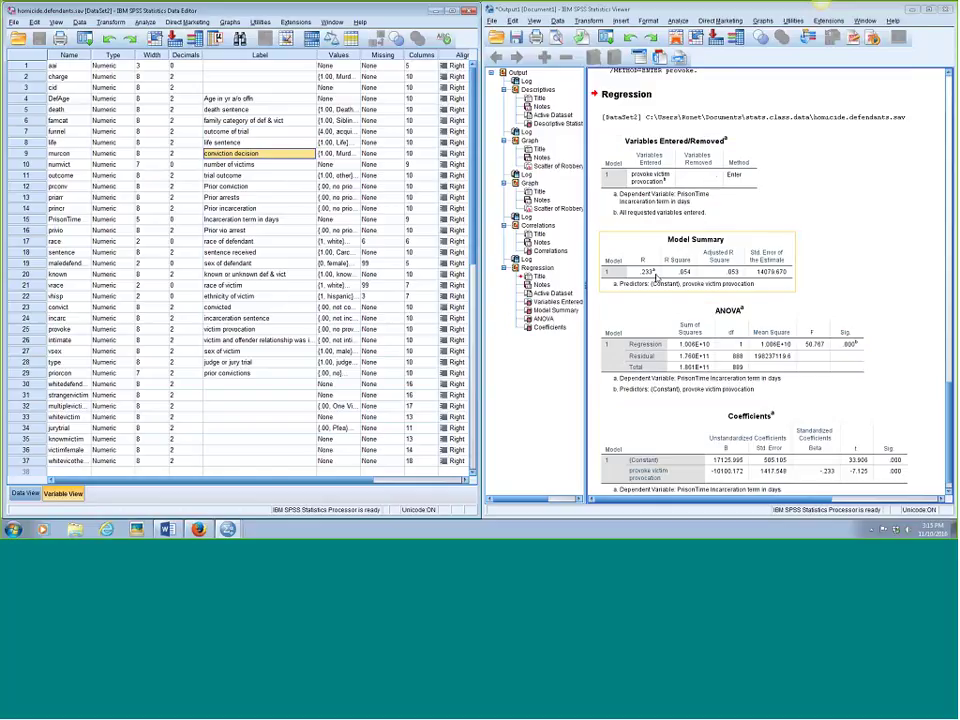
{"action": "left_click", "coordinate": [851, 302]}
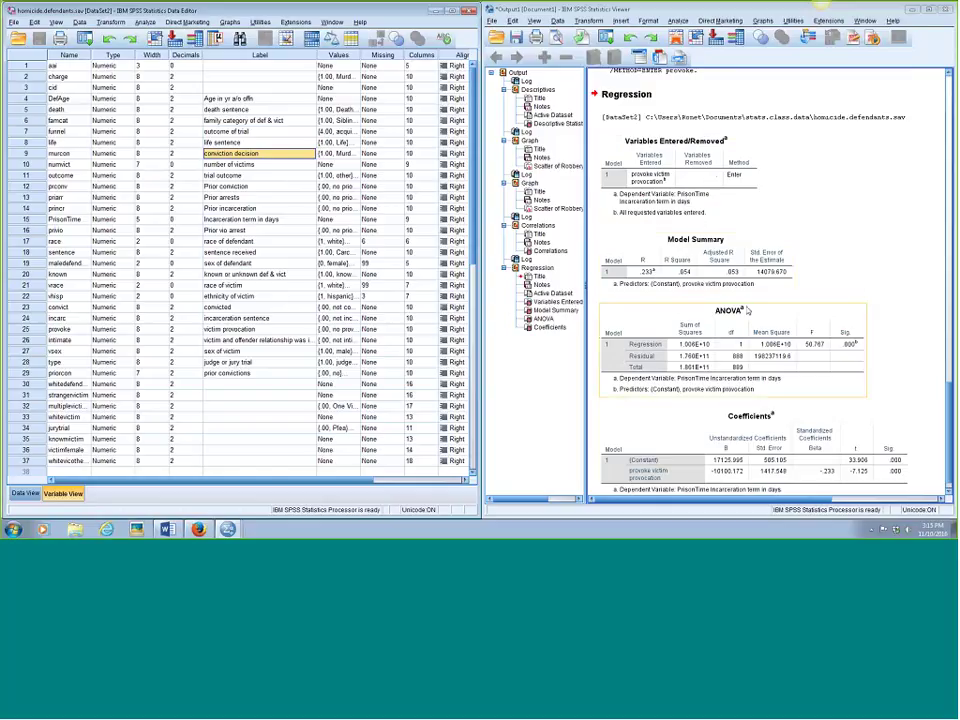
{"action": "left_click", "coordinate": [869, 303]}
{"action": "left_click", "coordinate": [649, 279]}
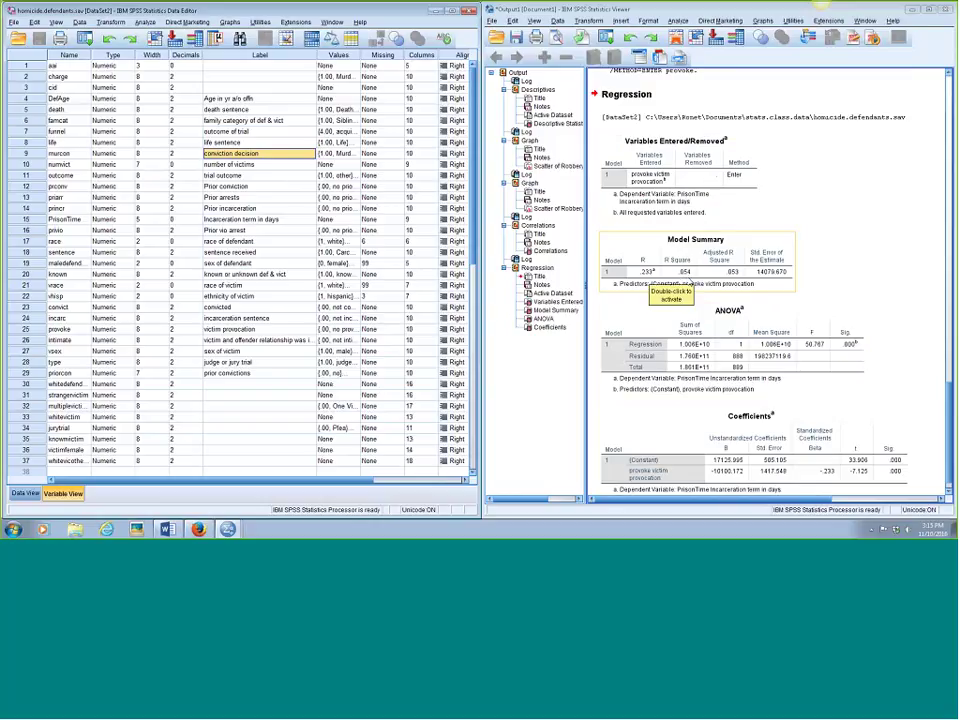
{"action": "left_click", "coordinate": [851, 284]}
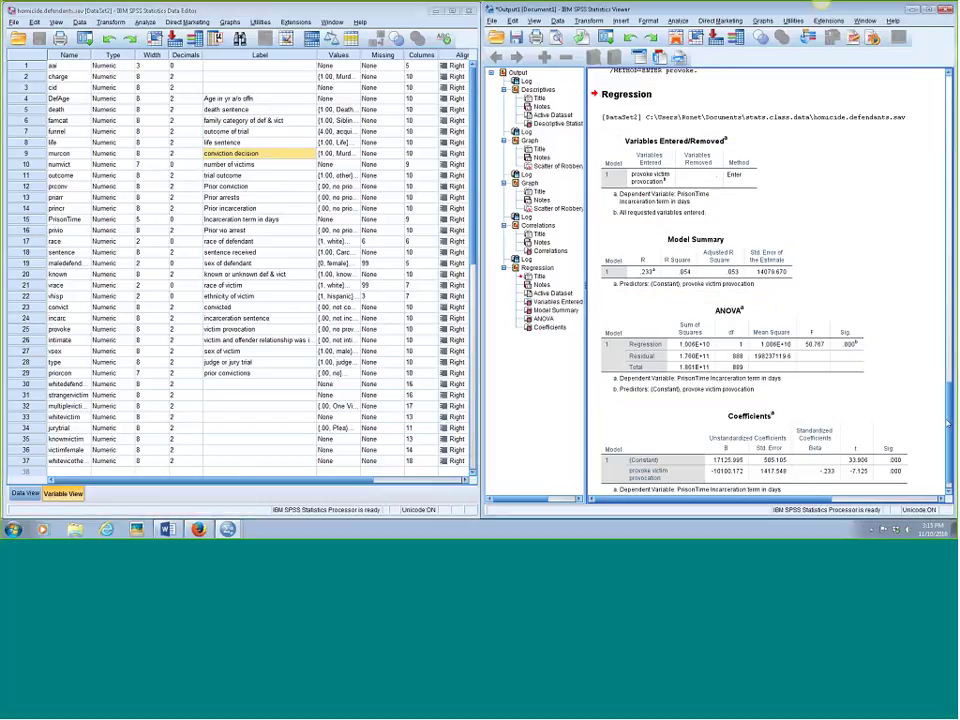
{"action": "scroll", "coordinate": [811, 483], "scroll_direction": "down", "scroll_amount": 1}
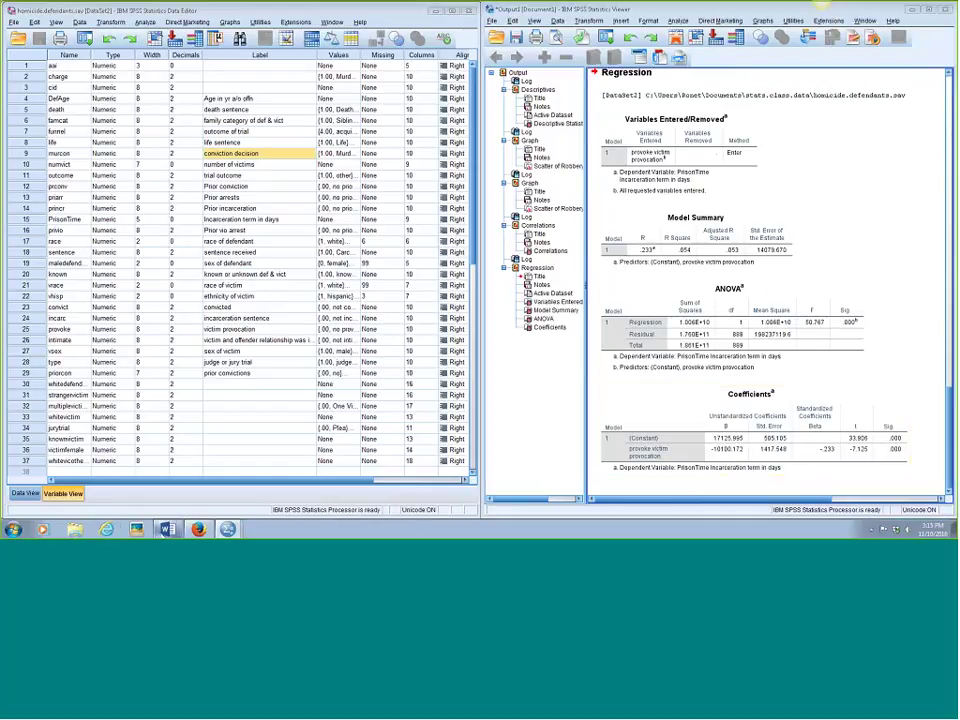
Switch to the Word lab document, place it beside the SPSS output and find its victim provocation regression results.
{"action": "key", "text": "alt+Tab"}
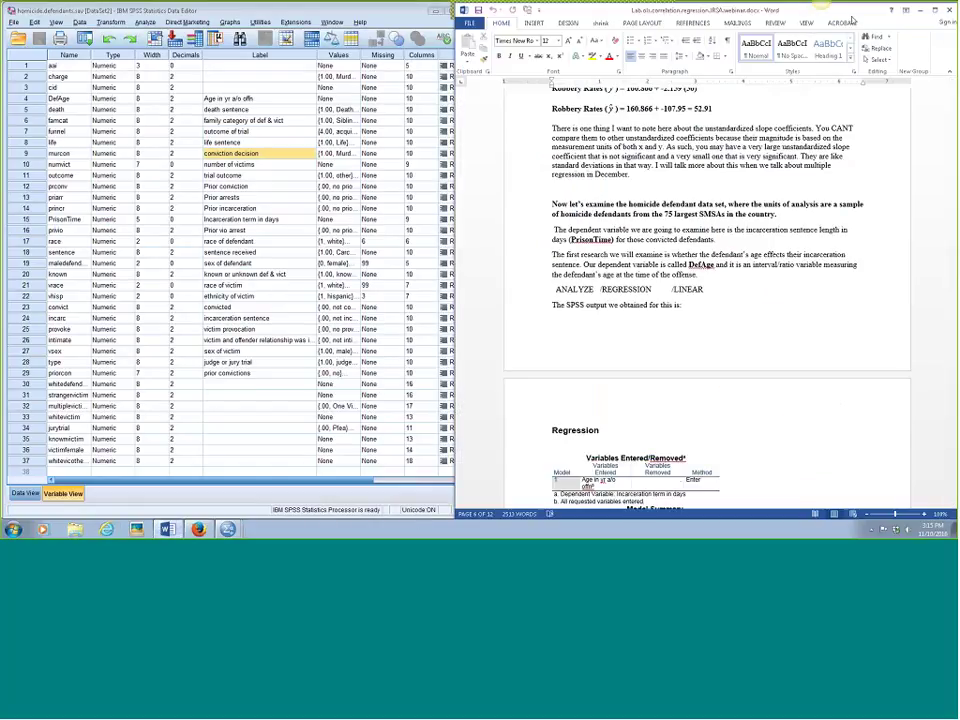
{"action": "key", "text": "super+Left"}
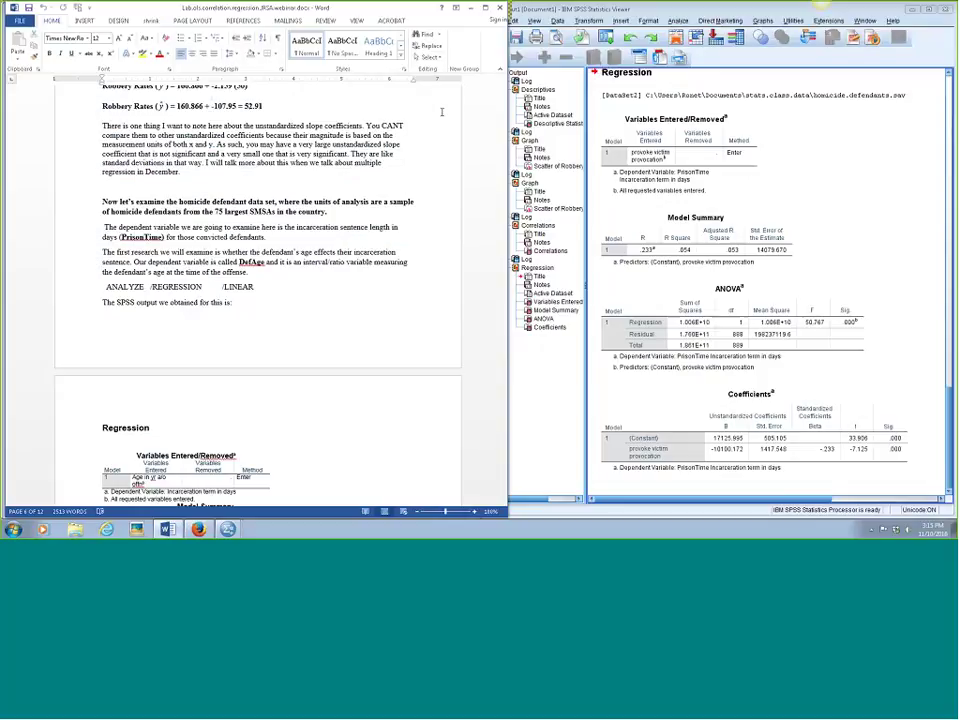
{"action": "type", "text": "The SPSS output we obtained for this is:"}
{"action": "scroll", "coordinate": [397, 291], "scroll_direction": "down", "scroll_amount": 15}
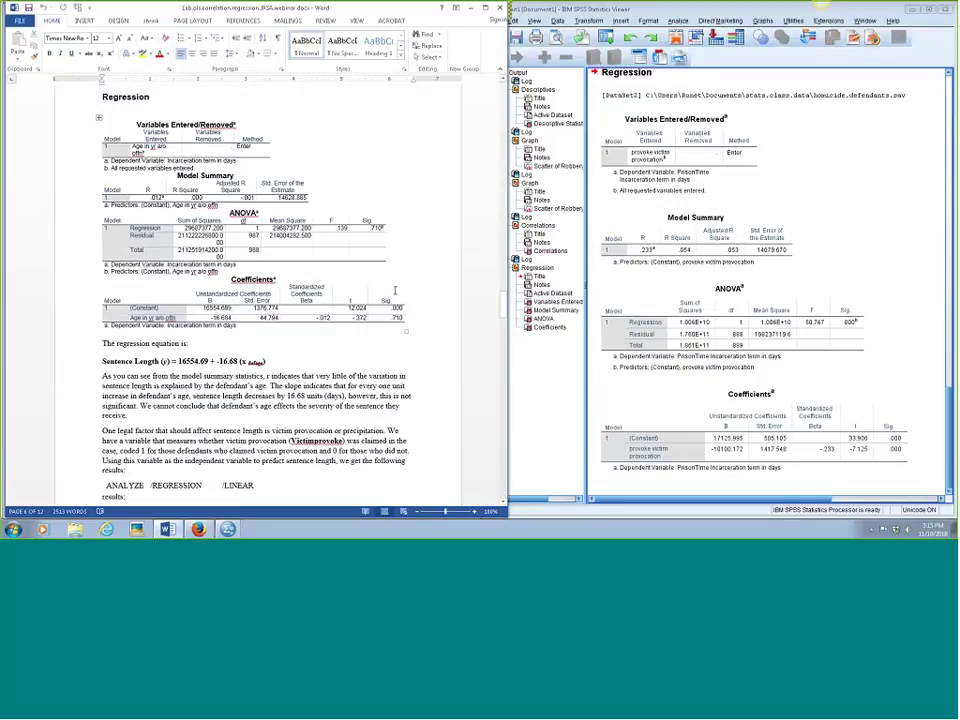
{"action": "scroll", "coordinate": [387, 287], "scroll_direction": "down", "scroll_amount": 3}
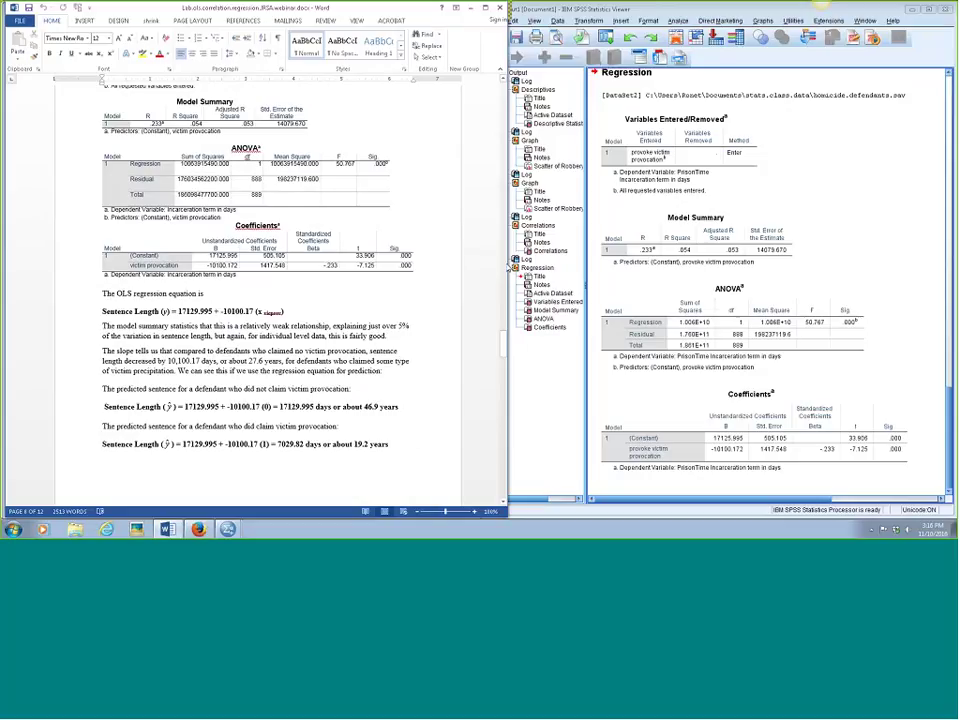
{"action": "left_click_drag", "start_coordinate": [509, 242], "coordinate": [485, 242]}
Compare the Coefficients table with the lab document's predicted sentence lengths for defendants with and without claimed victim provocation.
{"action": "left_click", "coordinate": [730, 476]}
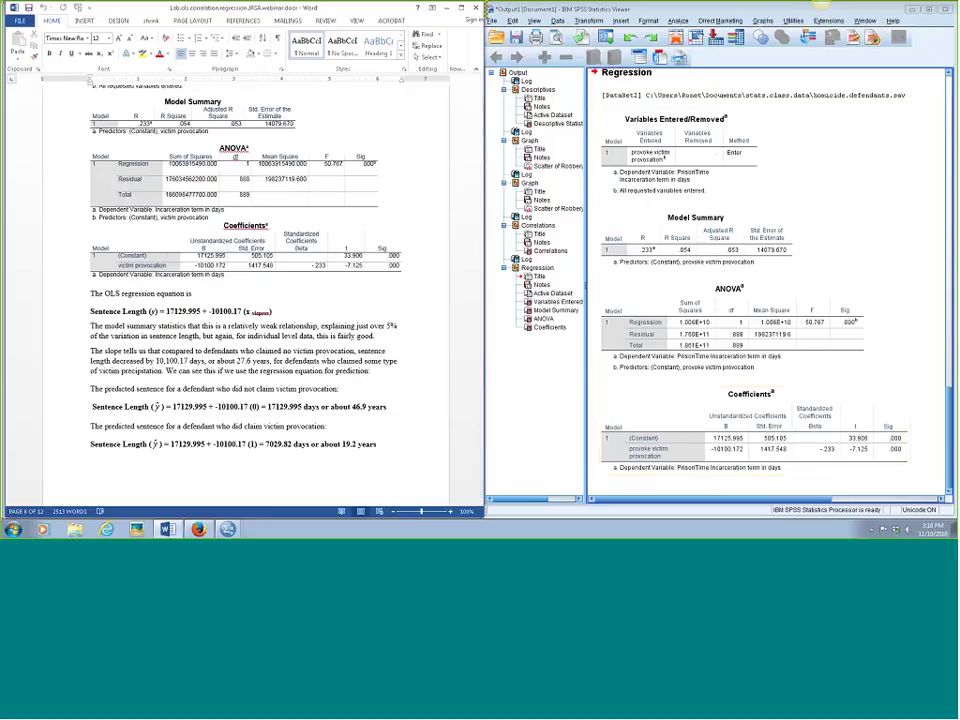
{"action": "left_click", "coordinate": [562, 360]}
{"action": "scroll", "coordinate": [301, 303], "scroll_direction": "down", "scroll_amount": 1}
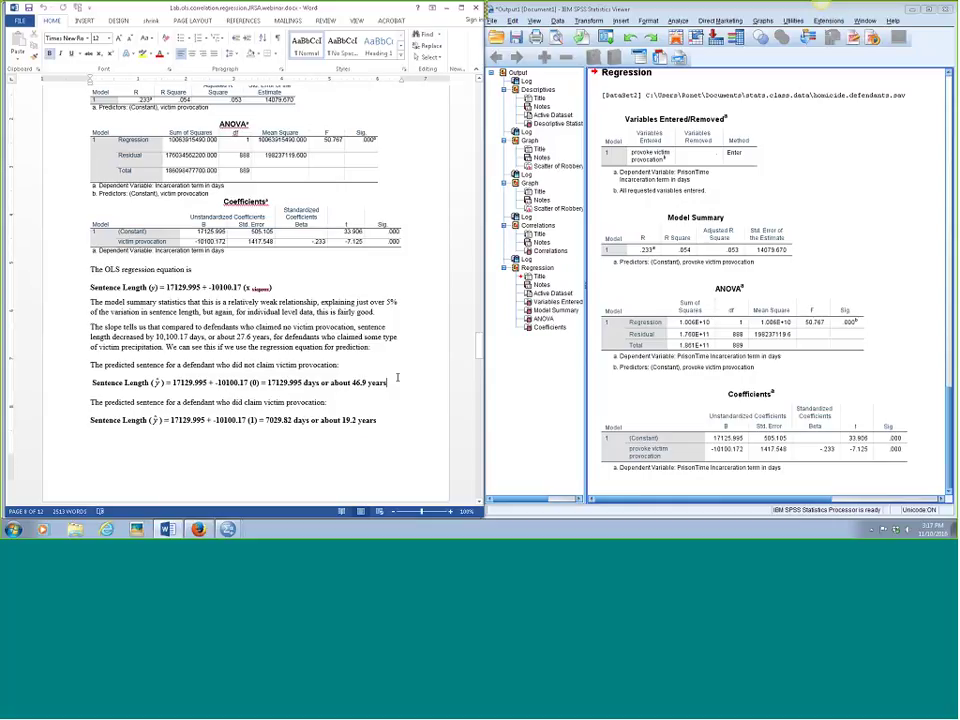
{"action": "type", "text": "The predicted sentence for a defendant who did not claim victim provocation: Sentence Length (ŷ) = 17129.995 + -10100.17 (0) = 17129.995 days or about 46.9 years The predicted sentence for a defendant who did claim victim provocation:"}
Read on in the lab document past the drinkpotindex computation to the school attachment variables PPS4 to PPS7.
{"action": "scroll", "coordinate": [395, 395], "scroll_direction": "down", "scroll_amount": 4}
{"action": "scroll", "coordinate": [395, 395], "scroll_direction": "down", "scroll_amount": 15}
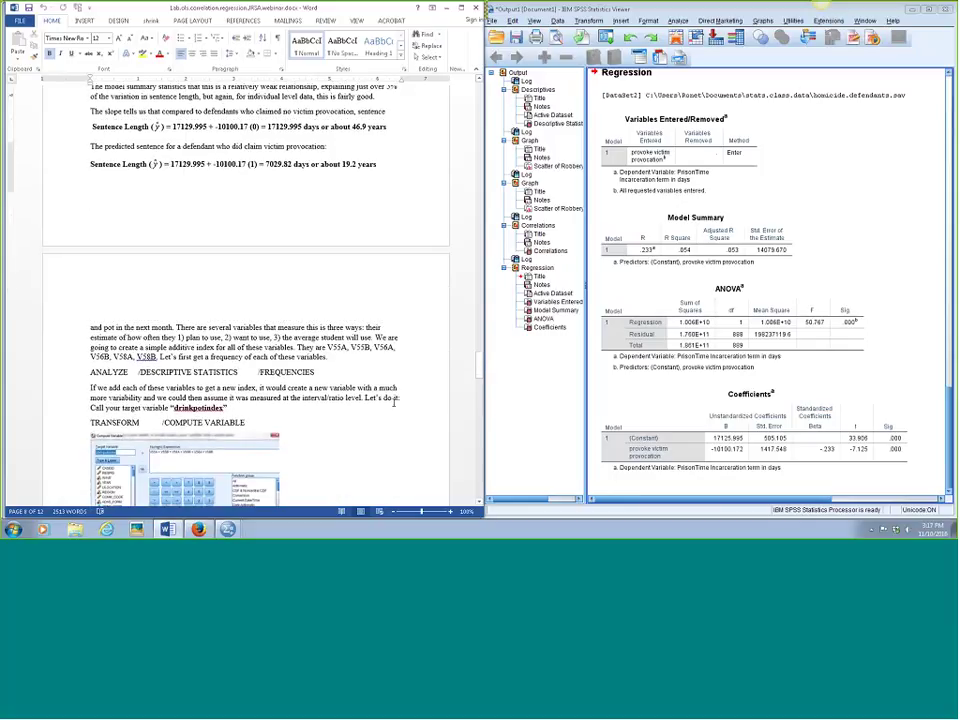
{"action": "scroll", "coordinate": [392, 403], "scroll_direction": "down", "scroll_amount": 2}
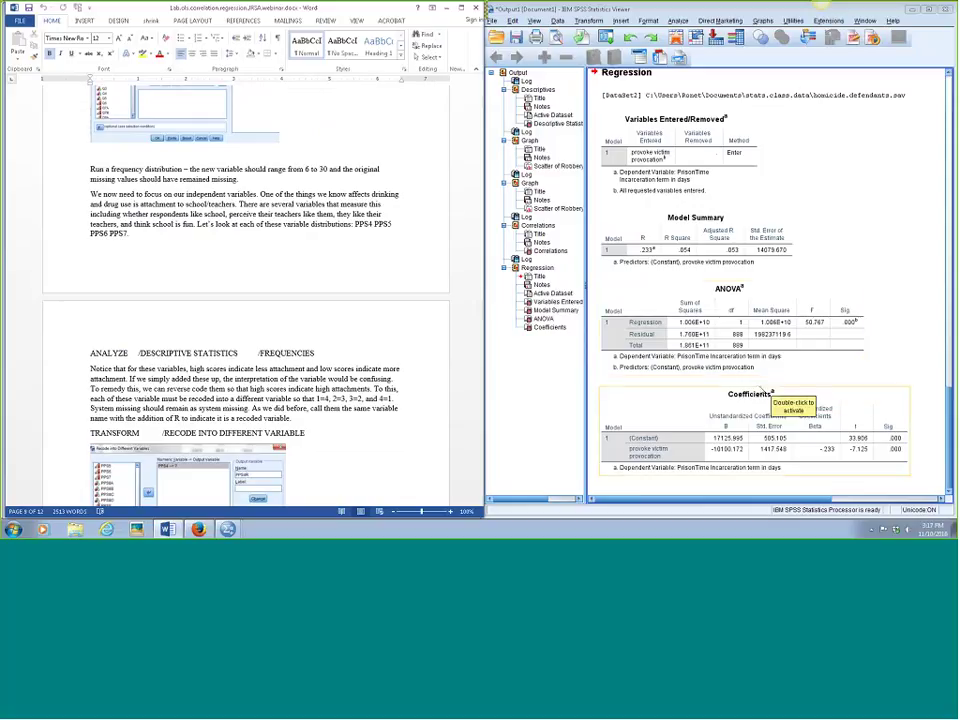
{"action": "left_click", "coordinate": [420, 280]}
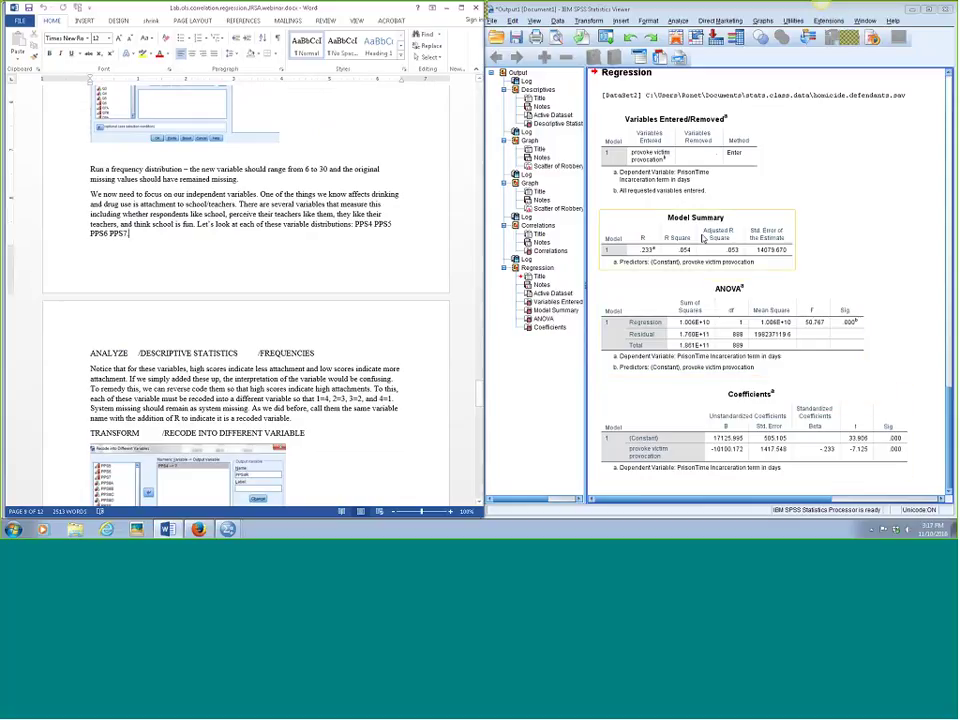
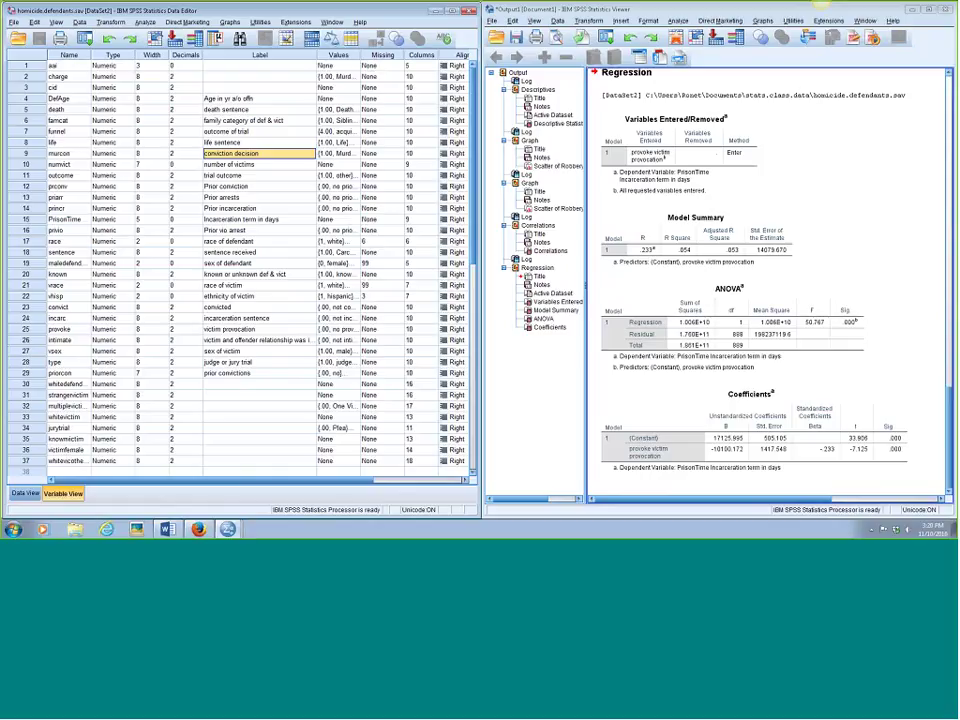
Inspect the value labels of the prior conviction variable prconv in the homicide dataset, then close them.
{"action": "left_click", "coordinate": [340, 186]}
{"action": "left_click", "coordinate": [354, 186]}
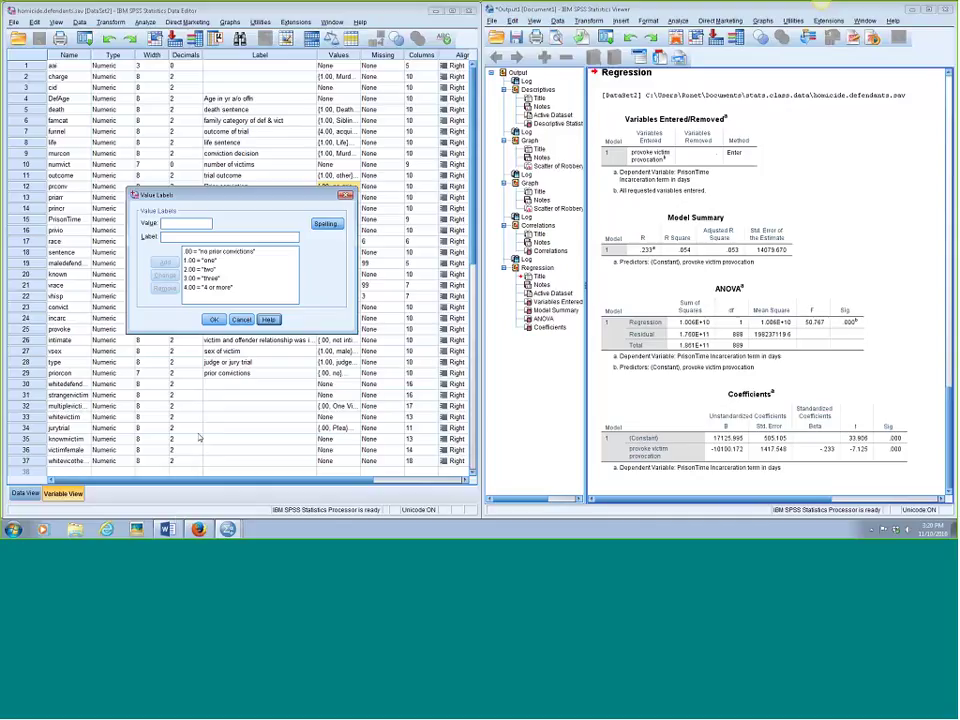
{"action": "left_click_drag", "start_coordinate": [200, 195], "coordinate": [782, 47]}
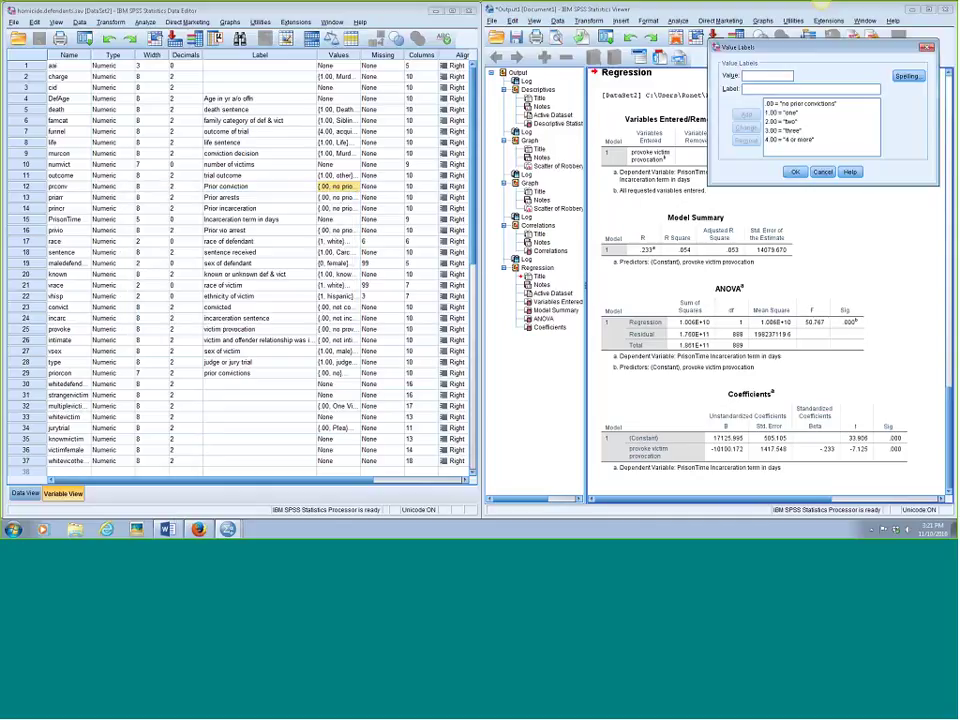
{"action": "left_click", "coordinate": [795, 172]}
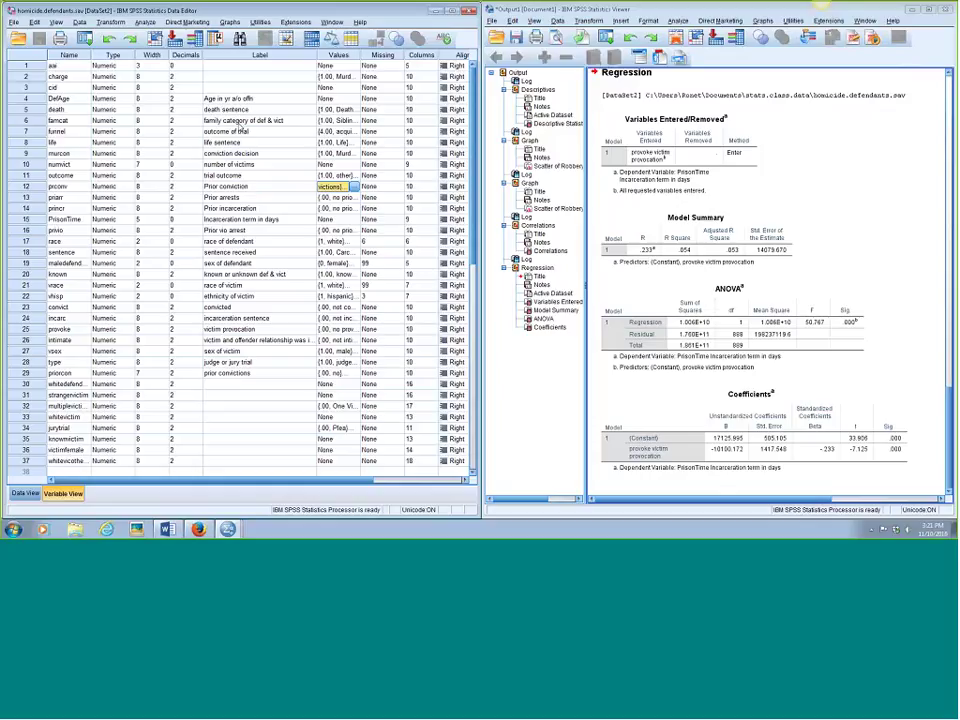
Run Frequencies on the prior conviction variable prconv and examine its frequency table in the output.
{"action": "left_click", "coordinate": [147, 23]}
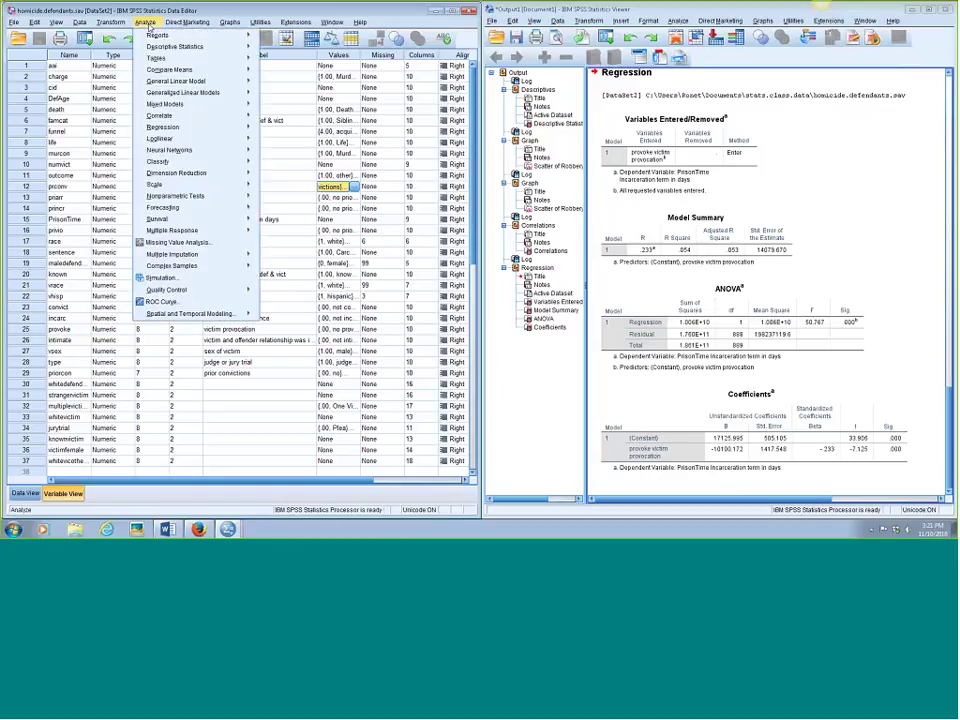
{"action": "mouse_move", "coordinate": [165, 48]}
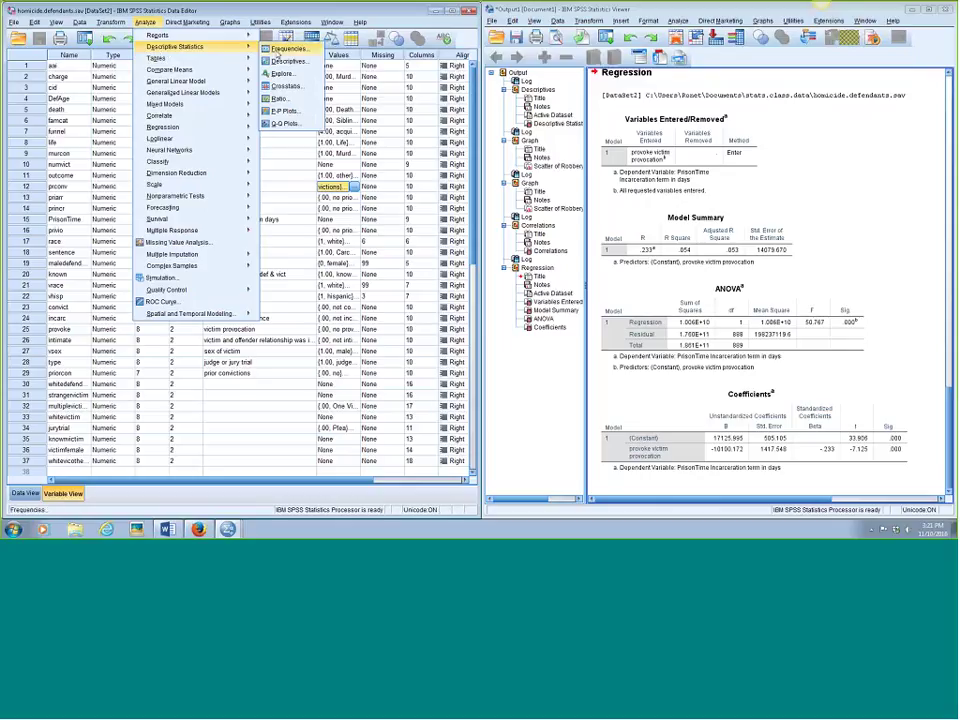
{"action": "left_click", "coordinate": [289, 48]}
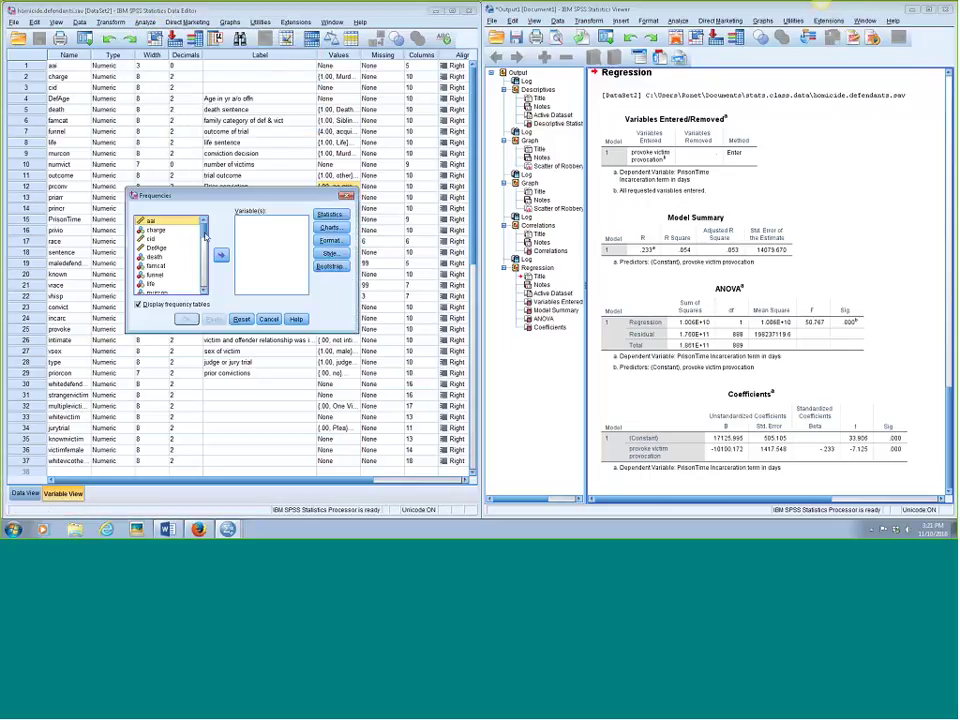
{"action": "scroll", "coordinate": [205, 235], "scroll_direction": "down", "scroll_amount": 3}
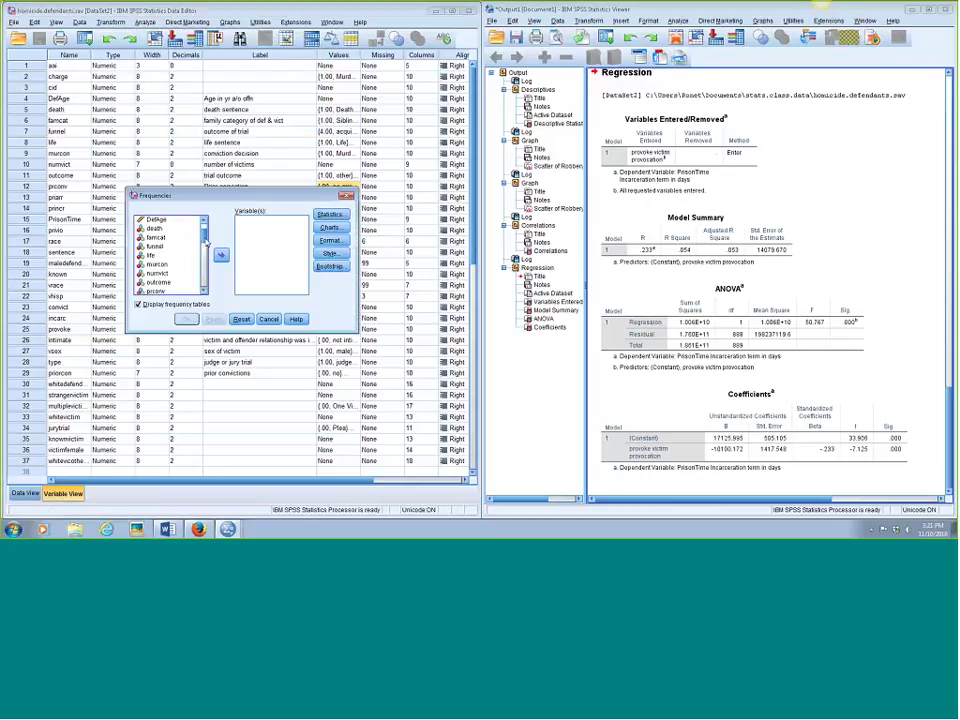
{"action": "left_click", "coordinate": [155, 283]}
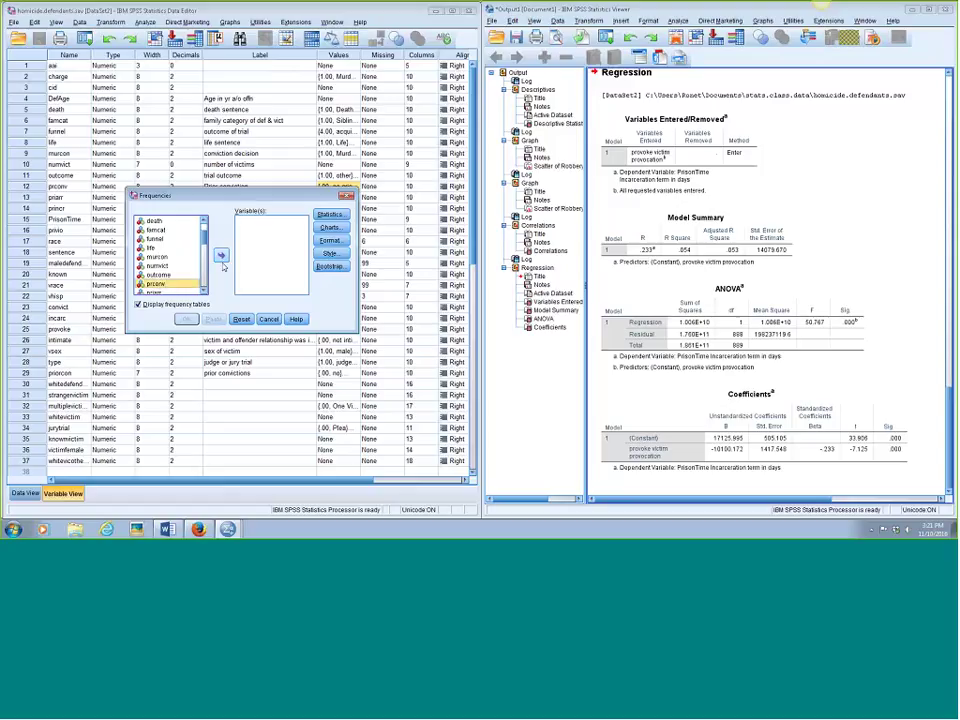
{"action": "left_click", "coordinate": [221, 256]}
{"action": "left_click", "coordinate": [186, 319]}
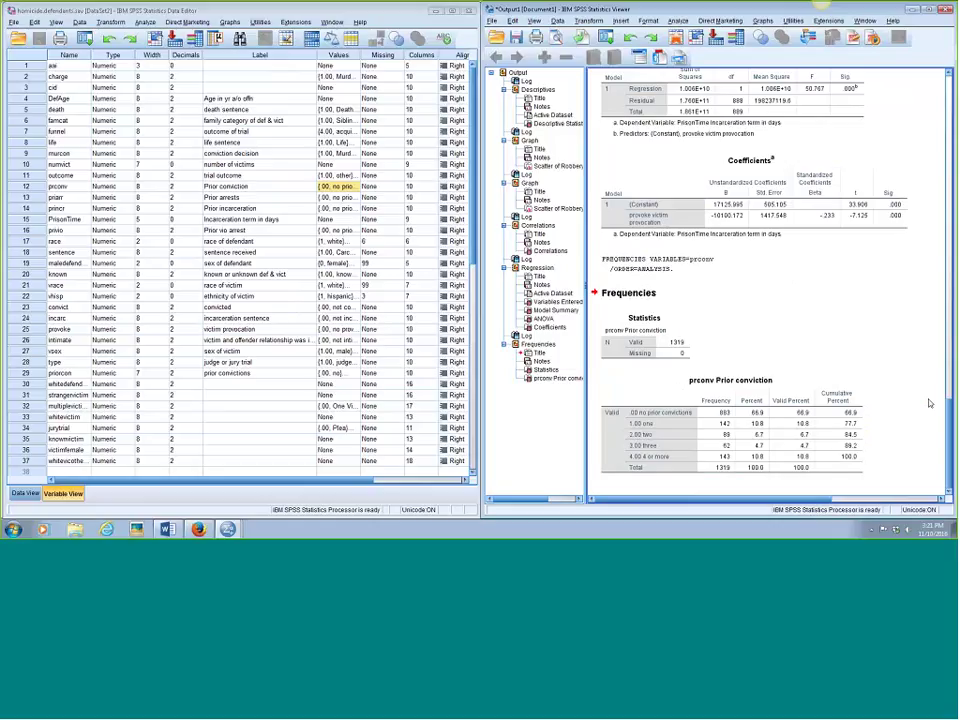
{"action": "left_click", "coordinate": [826, 465]}
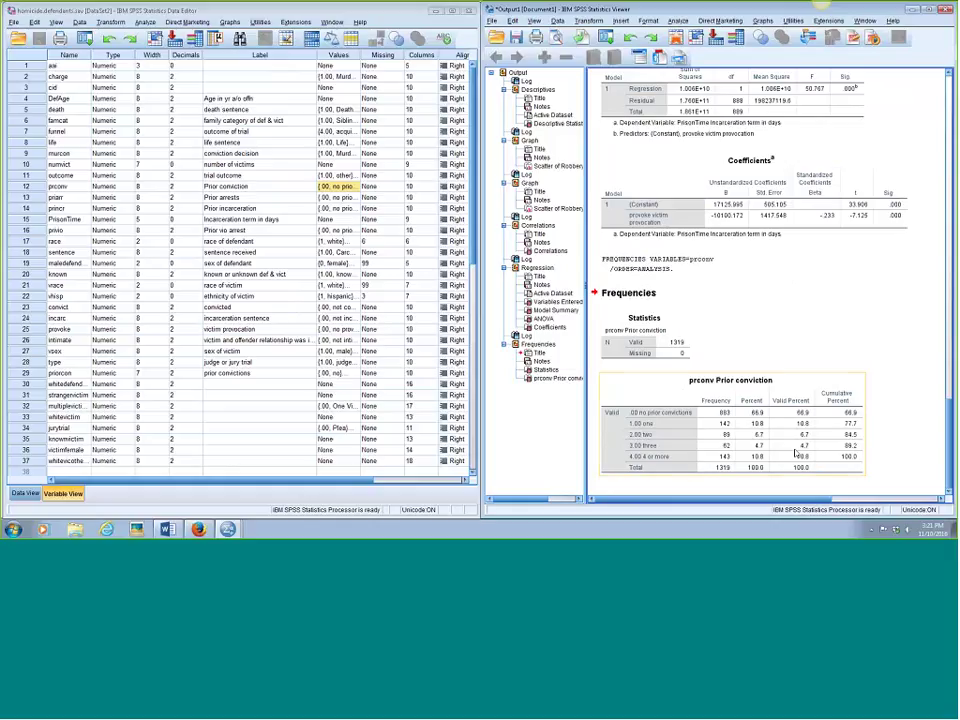
{"action": "left_click", "coordinate": [872, 430]}
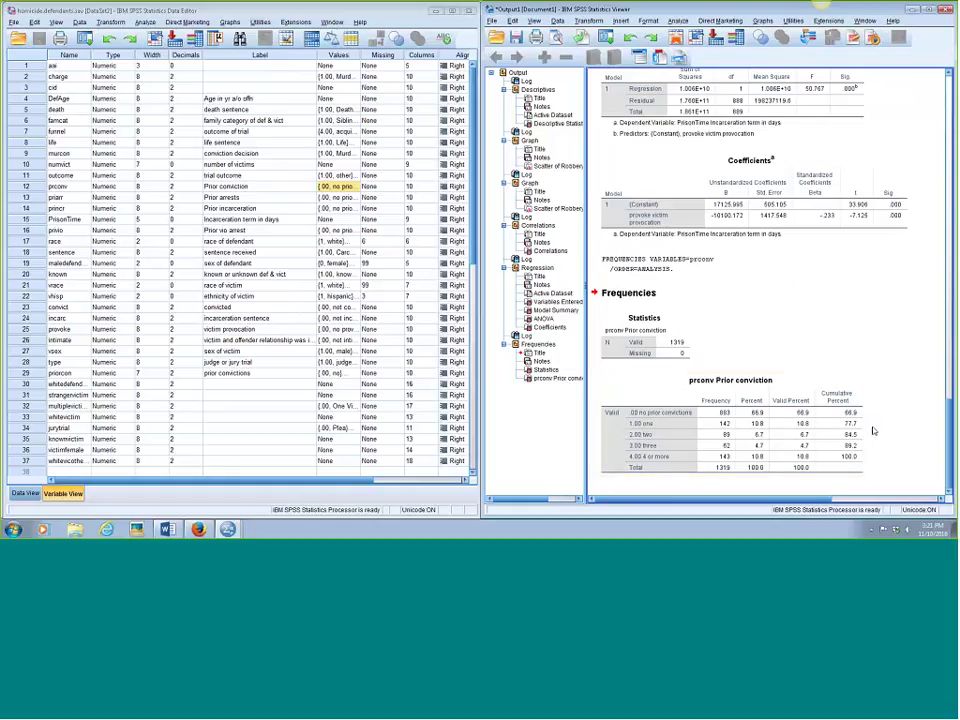
{"action": "left_click", "coordinate": [625, 423]}
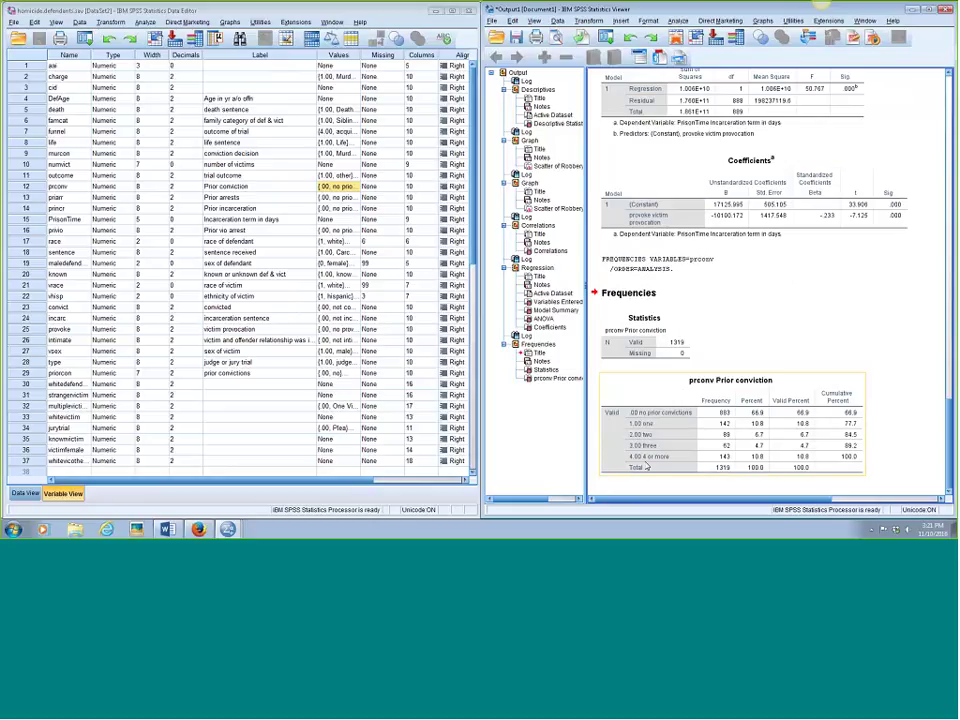
Set up a recode of prconv into a different variable, entering the name priors and the label "any priors versus no prior".
{"action": "left_click", "coordinate": [307, 395]}
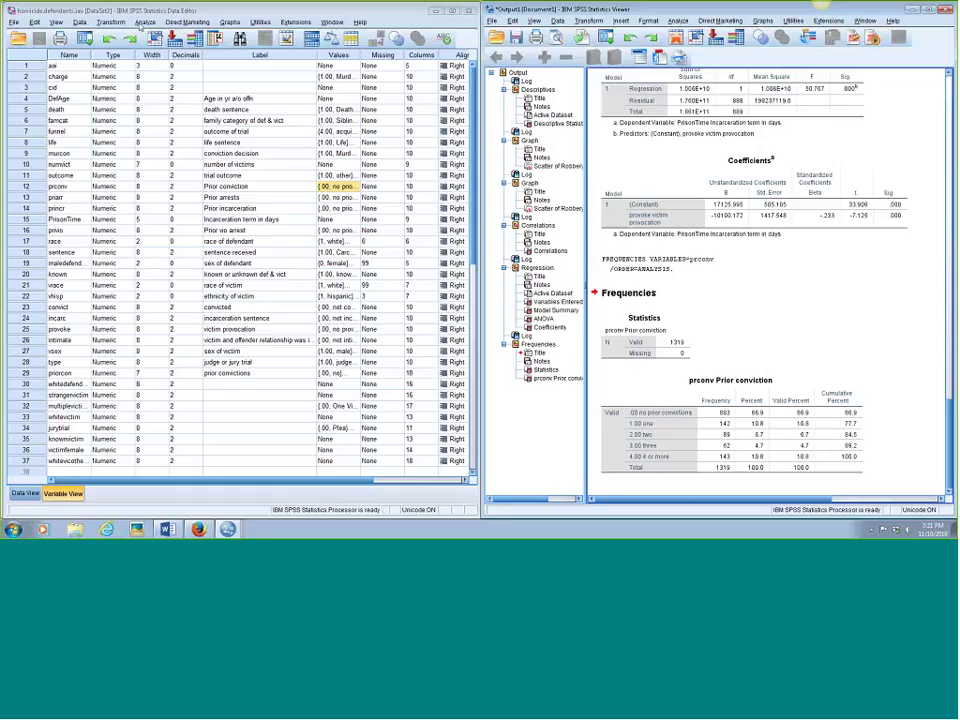
{"action": "left_click", "coordinate": [144, 22]}
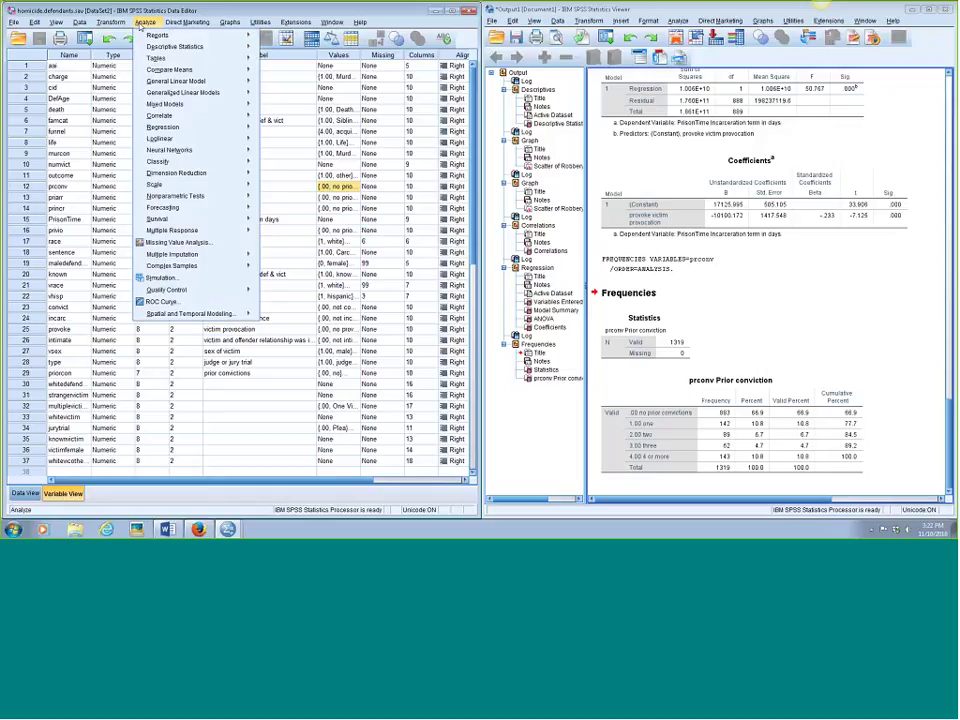
{"action": "mouse_move", "coordinate": [120, 24]}
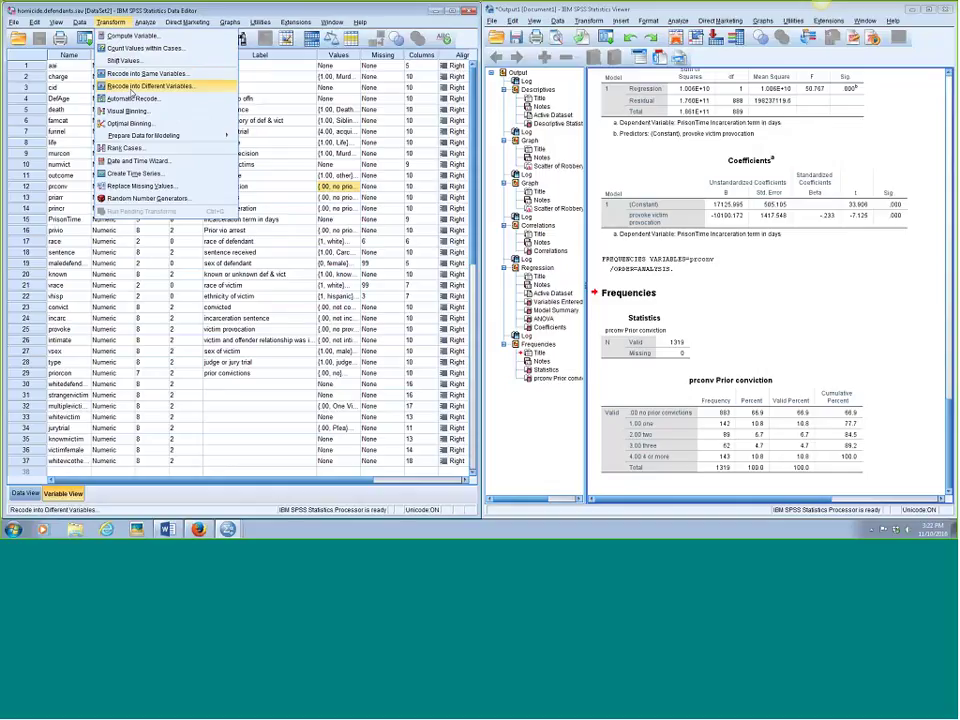
{"action": "left_click", "coordinate": [131, 87]}
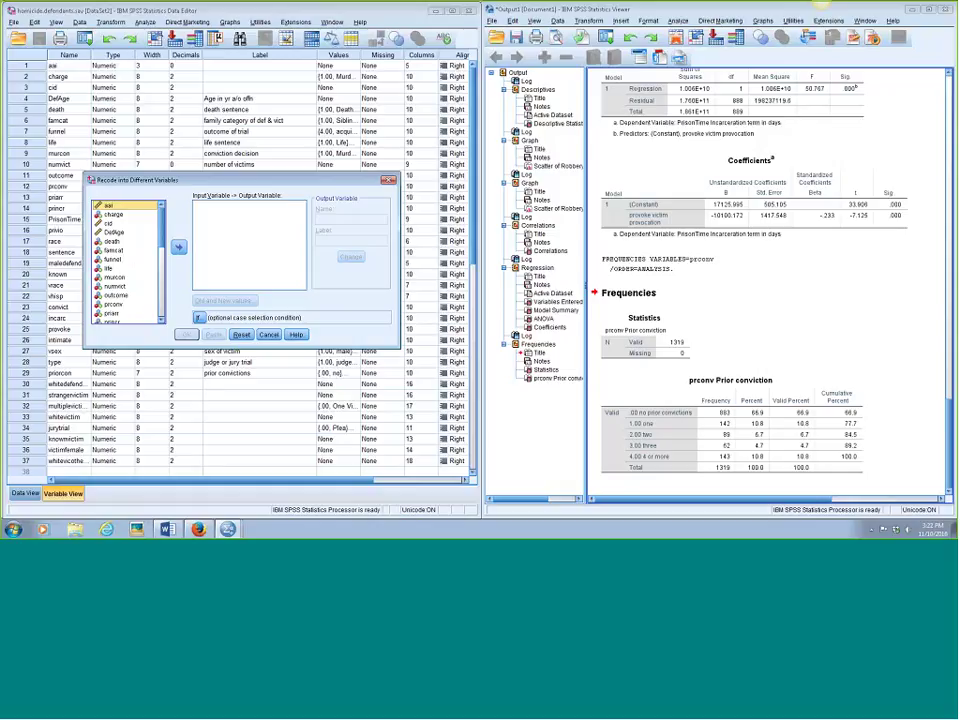
{"action": "scroll", "coordinate": [160, 252], "scroll_direction": "down", "scroll_amount": 2}
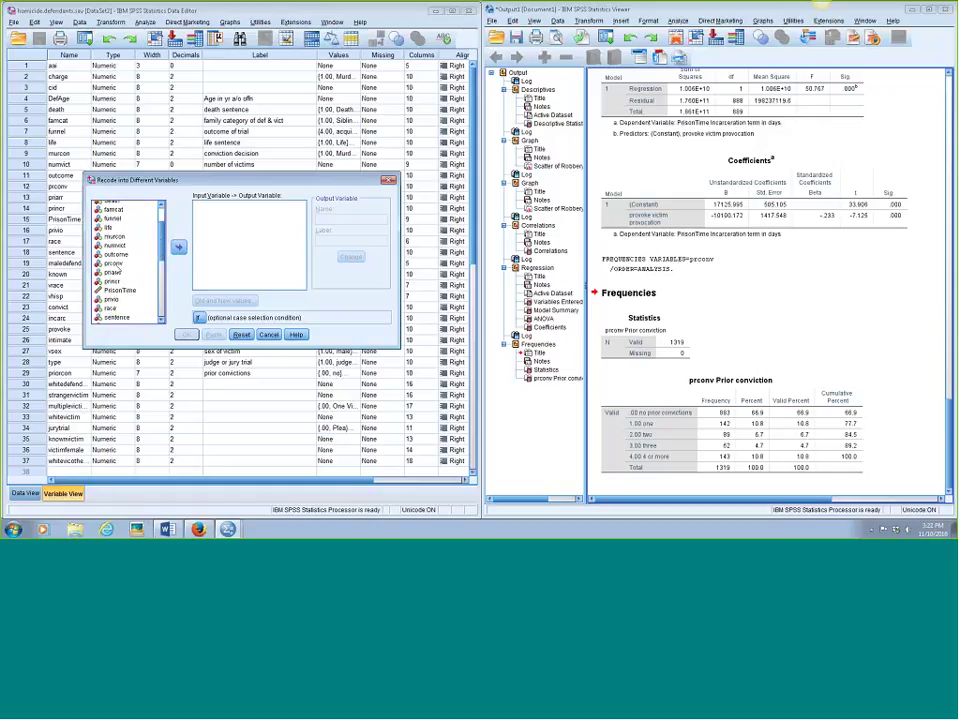
{"action": "left_click", "coordinate": [116, 264]}
{"action": "left_click", "coordinate": [178, 248]}
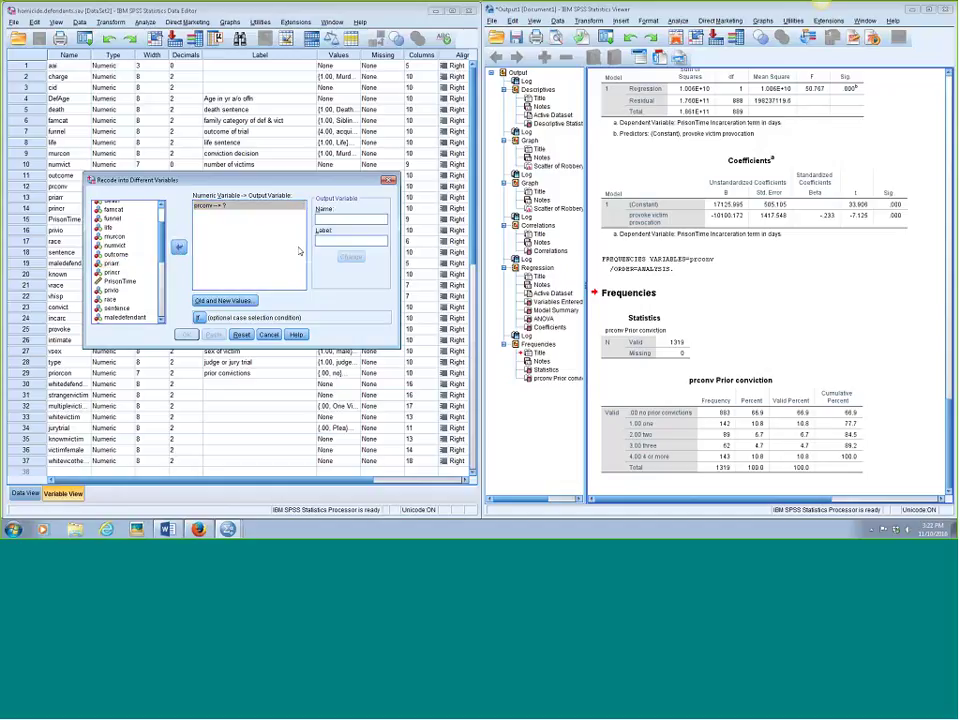
{"action": "type", "text": "priors"}
{"action": "left_click", "coordinate": [329, 243]}
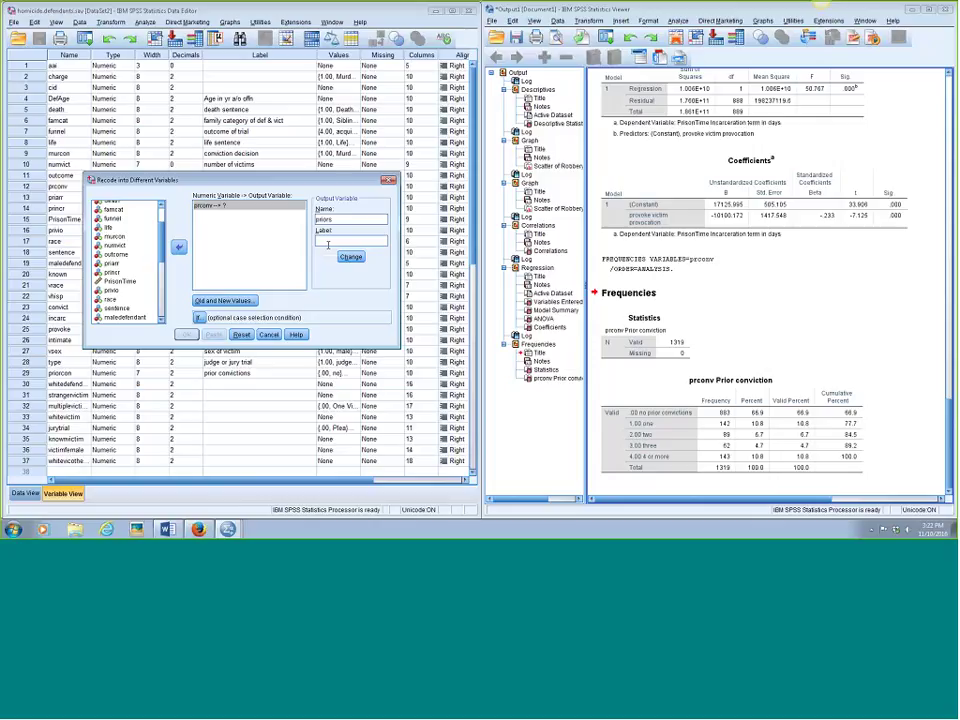
{"action": "type", "text": "# priors"}
{"action": "type", "text": "s"}
{"action": "type", "text": " versus no prior"}
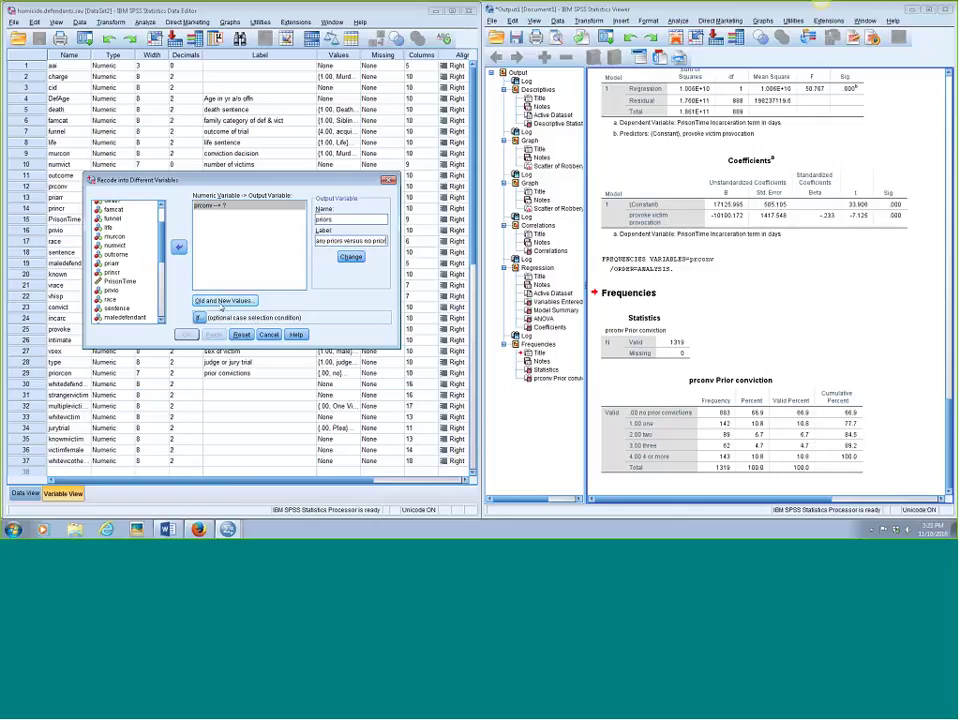
Add a recode rule that turns system- or user-missing values of prconv into system-missing.
{"action": "left_click", "coordinate": [222, 302]}
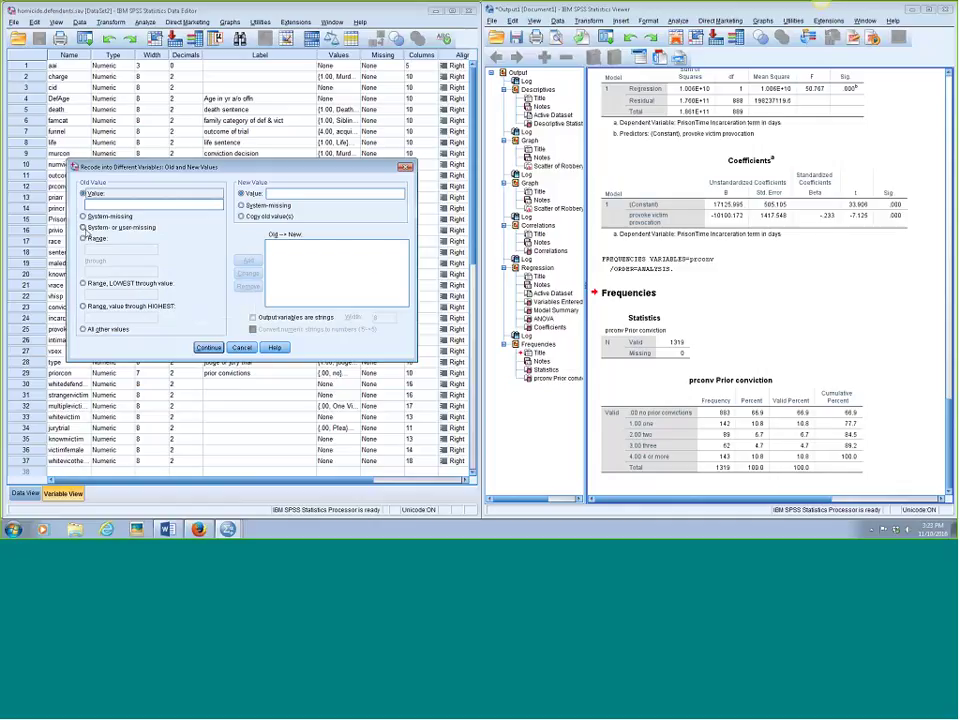
{"action": "left_click", "coordinate": [84, 228]}
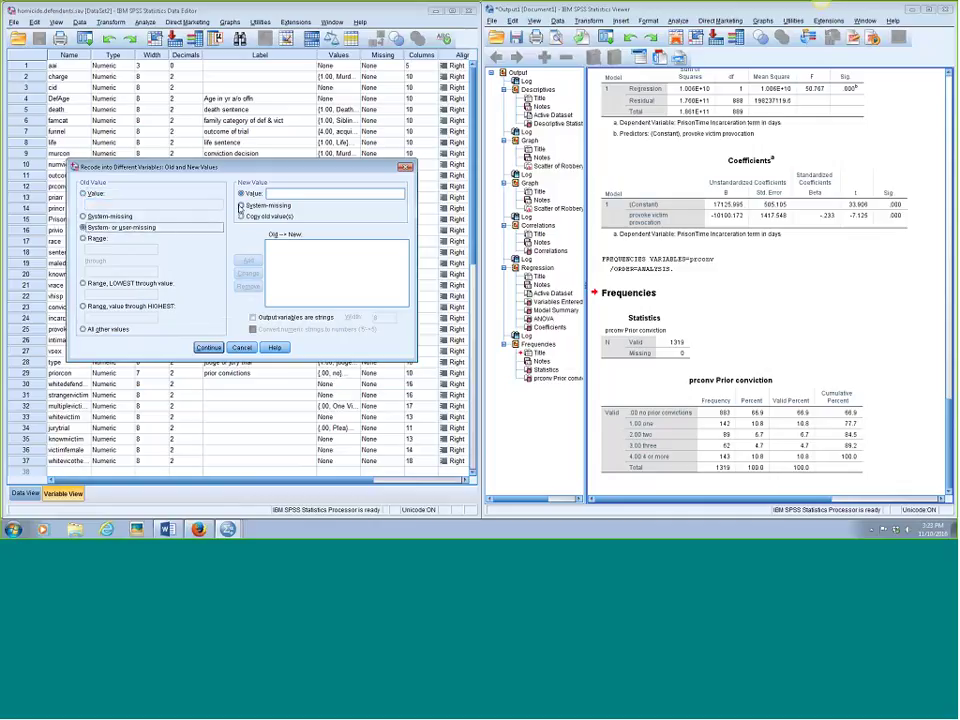
{"action": "left_click", "coordinate": [241, 205]}
{"action": "left_click", "coordinate": [248, 260]}
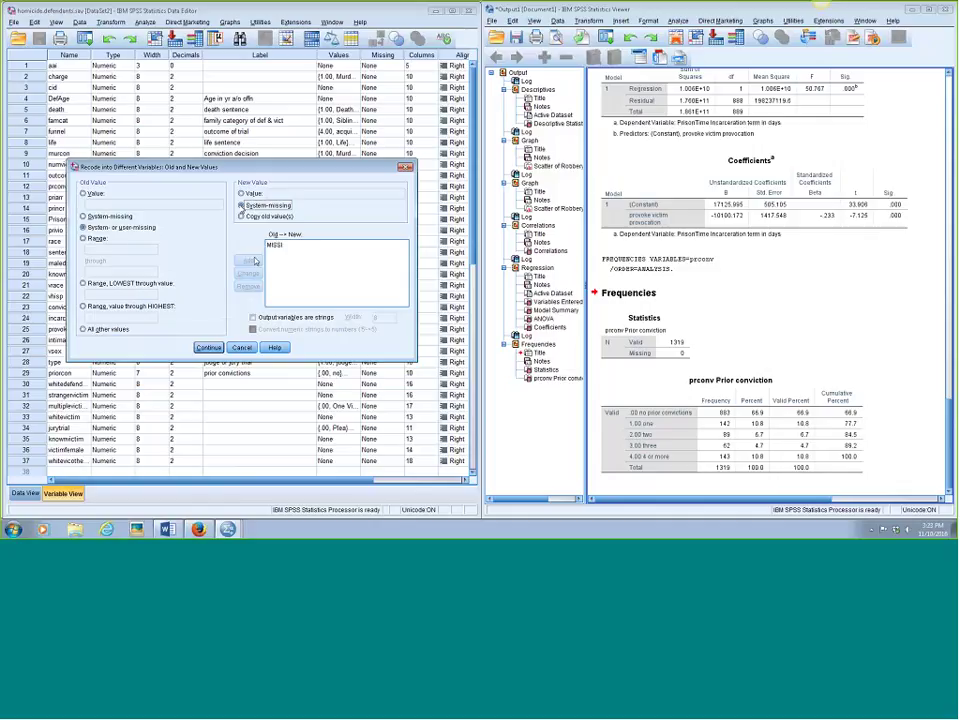
Add a recode rule that maps the old value 0 to the new value 0.
{"action": "left_click", "coordinate": [85, 228]}
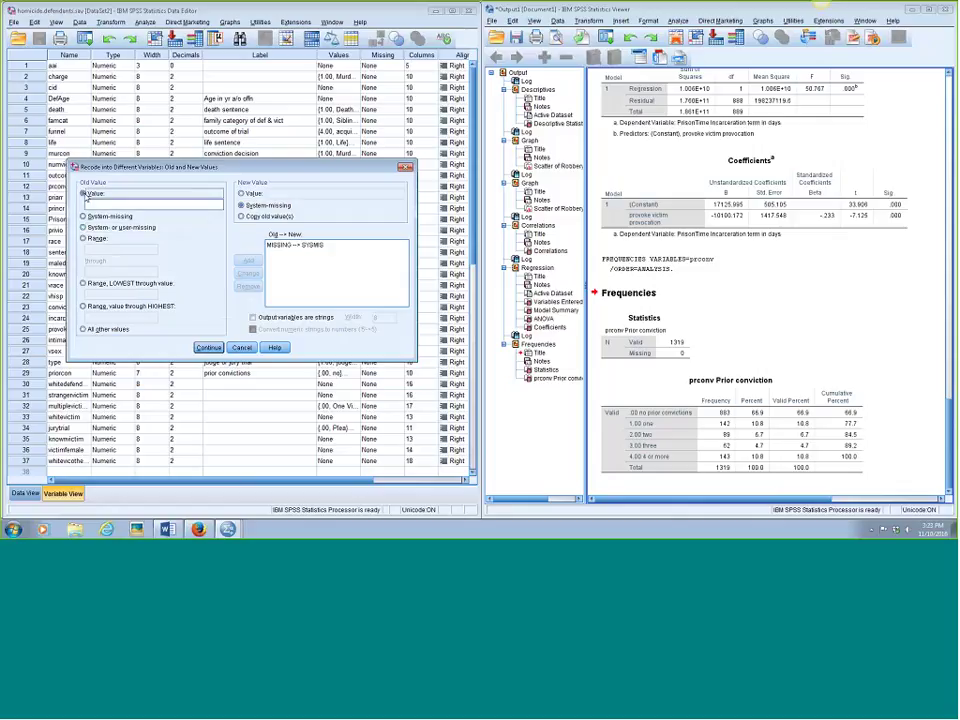
{"action": "left_click", "coordinate": [113, 205]}
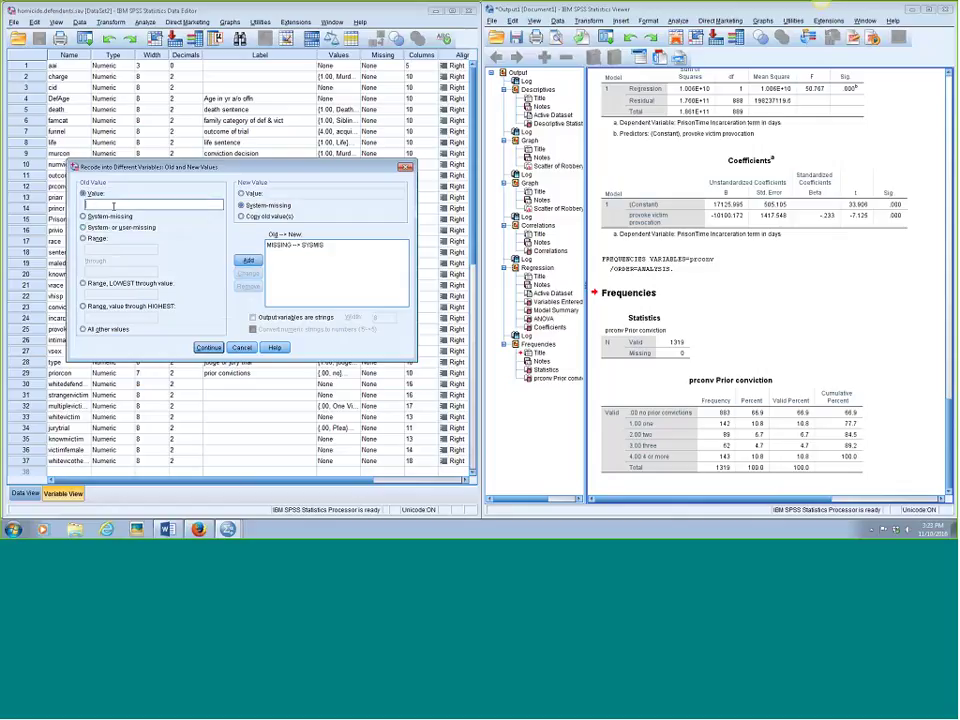
{"action": "type", "text": "0"}
{"action": "left_click", "coordinate": [246, 193]}
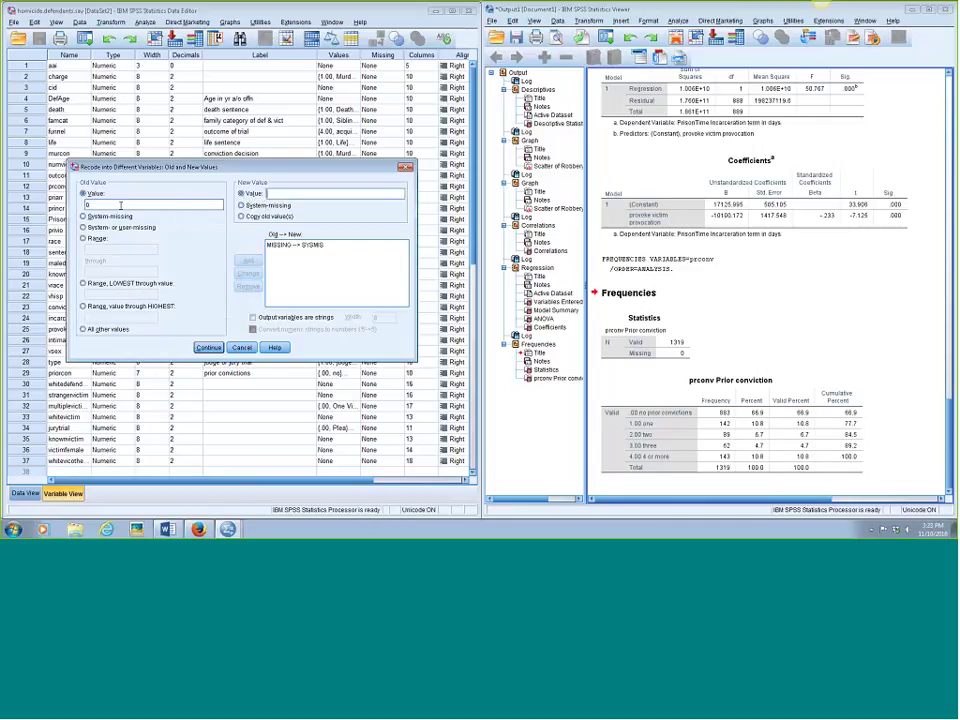
{"action": "type", "text": "0"}
{"action": "left_click", "coordinate": [249, 261]}
Add a recode rule mapping the range from 2 through highest to the new value 1, and accept the rules.
{"action": "left_click", "coordinate": [85, 310]}
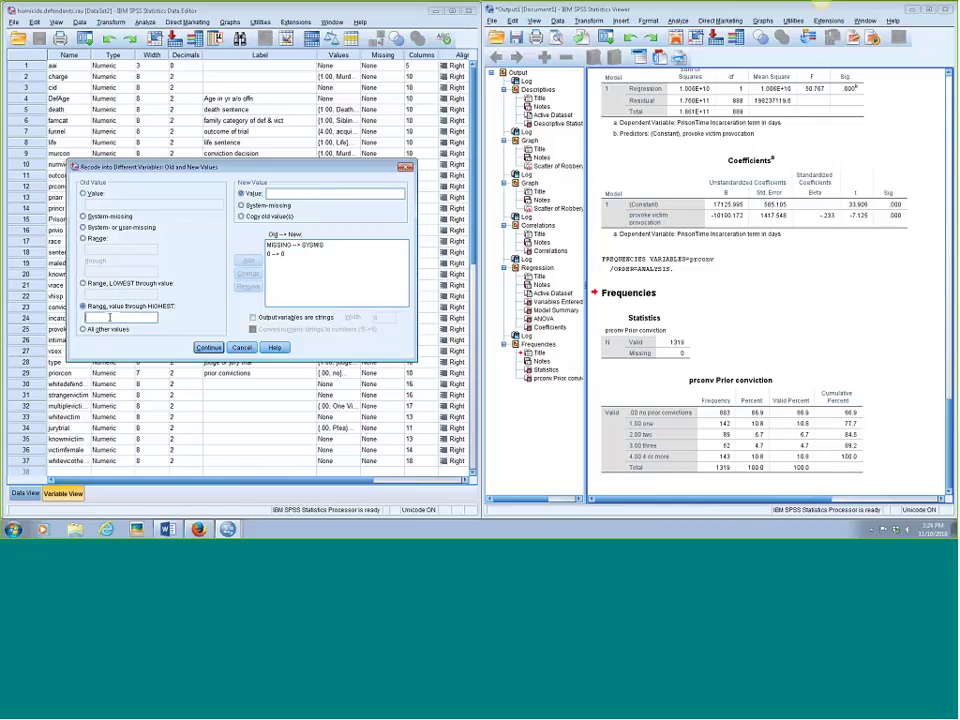
{"action": "type", "text": "2"}
{"action": "type", "text": "1"}
{"action": "left_click", "coordinate": [248, 260]}
{"action": "left_click", "coordinate": [209, 347]}
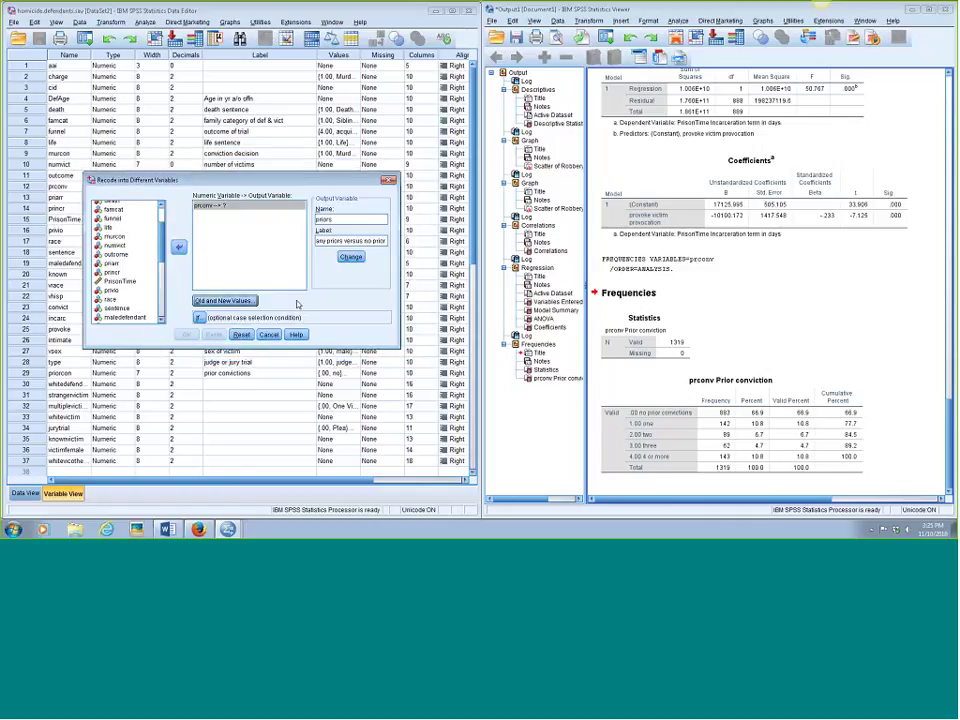
Assign priors as the output variable for prconv and run the recode.
{"action": "left_click", "coordinate": [349, 259]}
{"action": "left_click", "coordinate": [349, 258]}
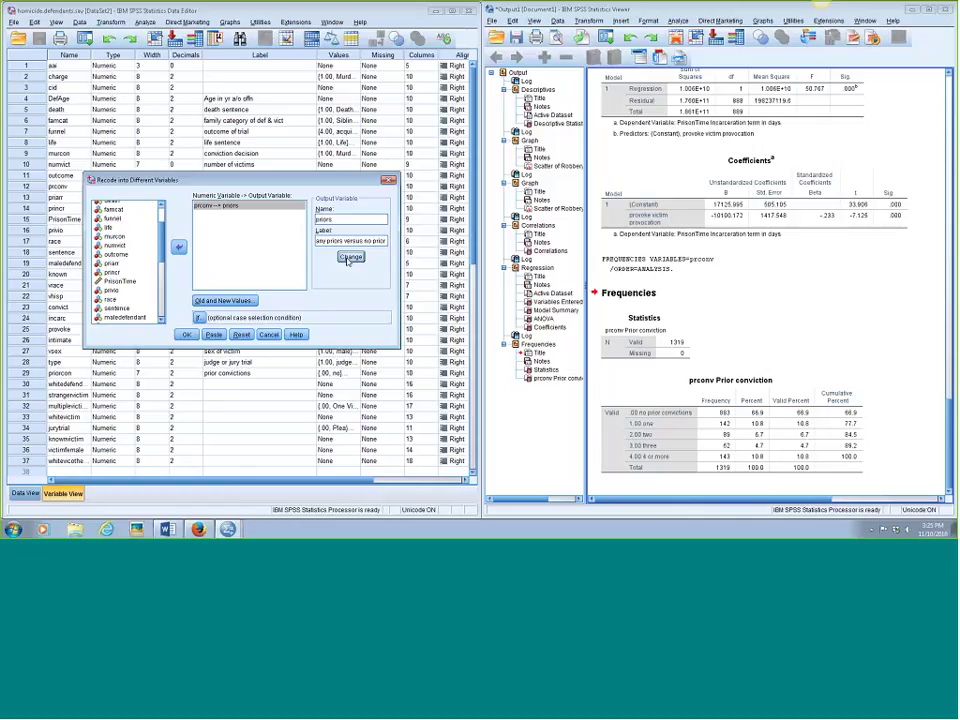
{"action": "left_click", "coordinate": [186, 334]}
Define a value label for the new priors variable, giving value 0 the label "No priors".
{"action": "scroll", "coordinate": [324, 380], "scroll_direction": "down", "scroll_amount": 3}
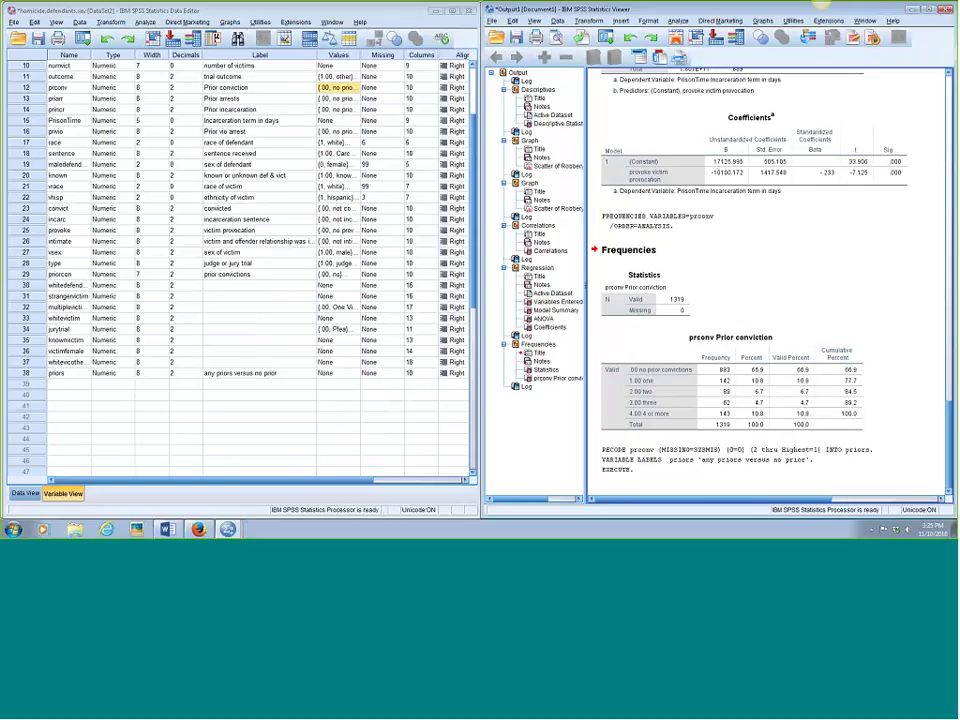
{"action": "left_click", "coordinate": [345, 373]}
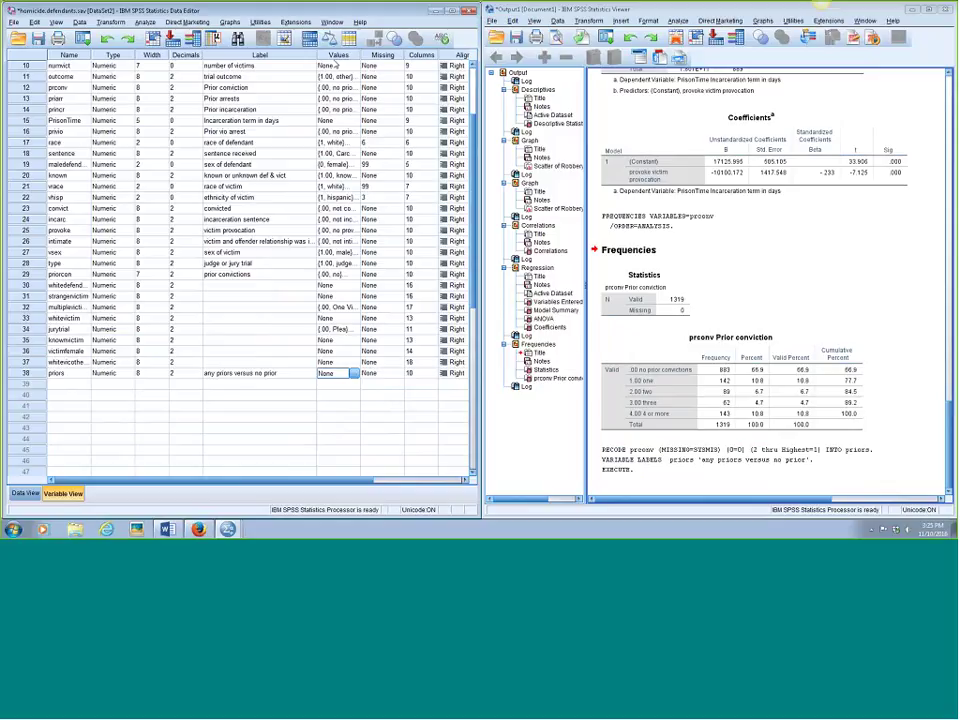
{"action": "left_click", "coordinate": [353, 373]}
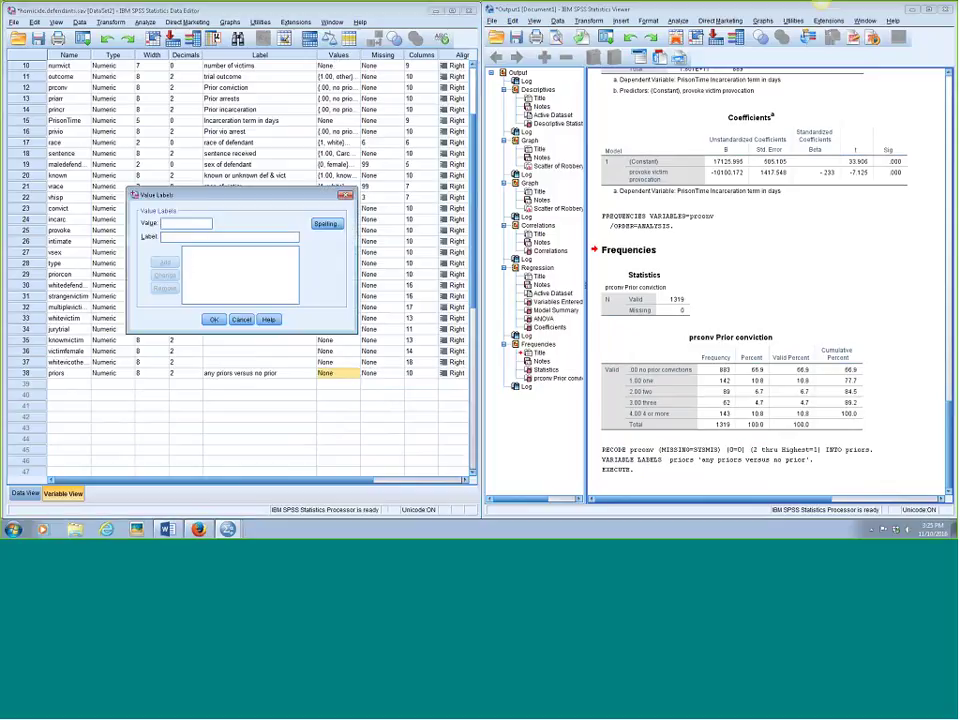
{"action": "type", "text": "0 = \""}
{"action": "type", "text": "No"}
{"action": "type", "text": " prior"}
{"action": "type", "text": "s"}
{"action": "left_click", "coordinate": [165, 262]}
Label value 1 of the priors variable as 1 or more priors and accept the value labels.
{"action": "type", "text": "1"}
{"action": "left_click", "coordinate": [183, 237]}
{"action": "type", "text": "1 or more pri"}
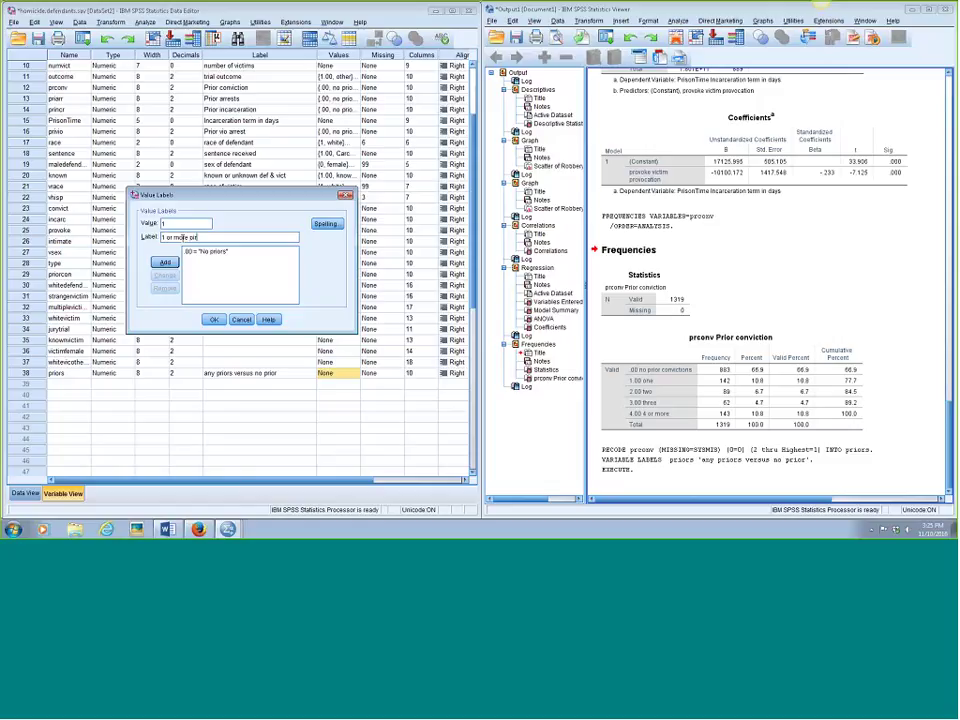
{"action": "type", "text": "or"}
{"action": "key", "text": "BackSpace"}
{"action": "key", "text": "BackSpace"}
{"action": "left_click", "coordinate": [165, 262]}
{"action": "left_click", "coordinate": [213, 319]}
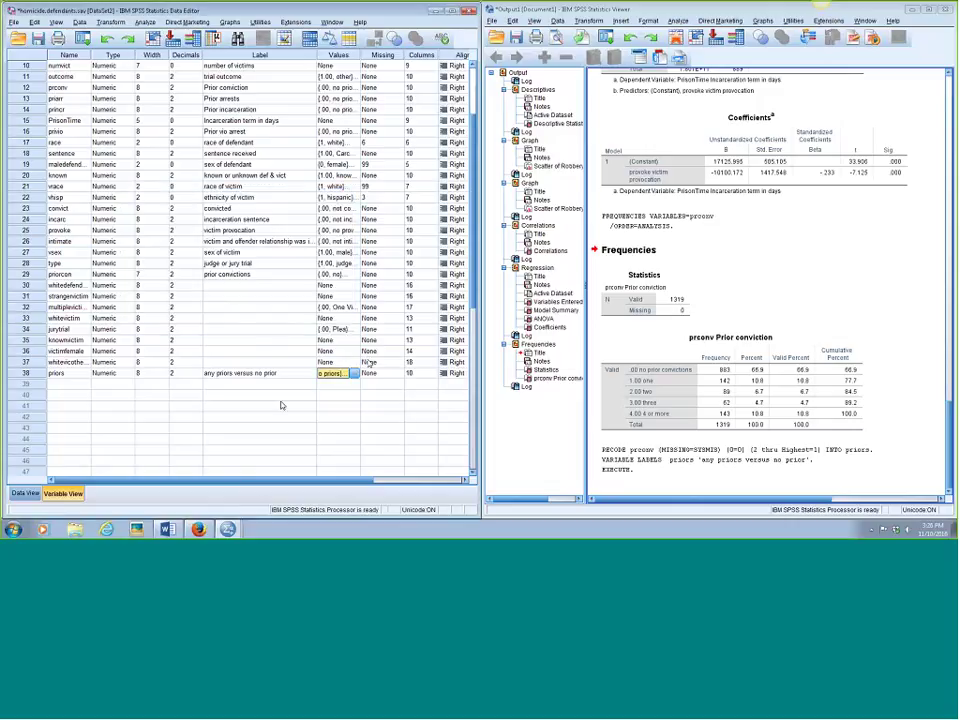
Run Frequencies with priors added alongside prconv, keeping the frequency tables displayed.
{"action": "left_click", "coordinate": [145, 22]}
{"action": "mouse_move", "coordinate": [180, 46]}
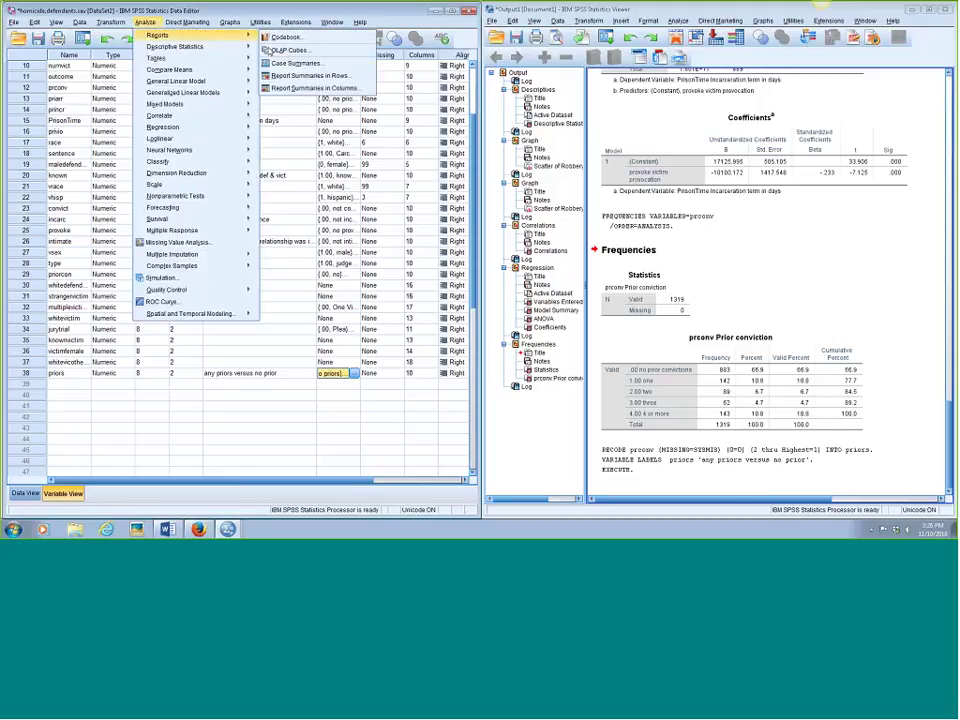
{"action": "left_click", "coordinate": [272, 50]}
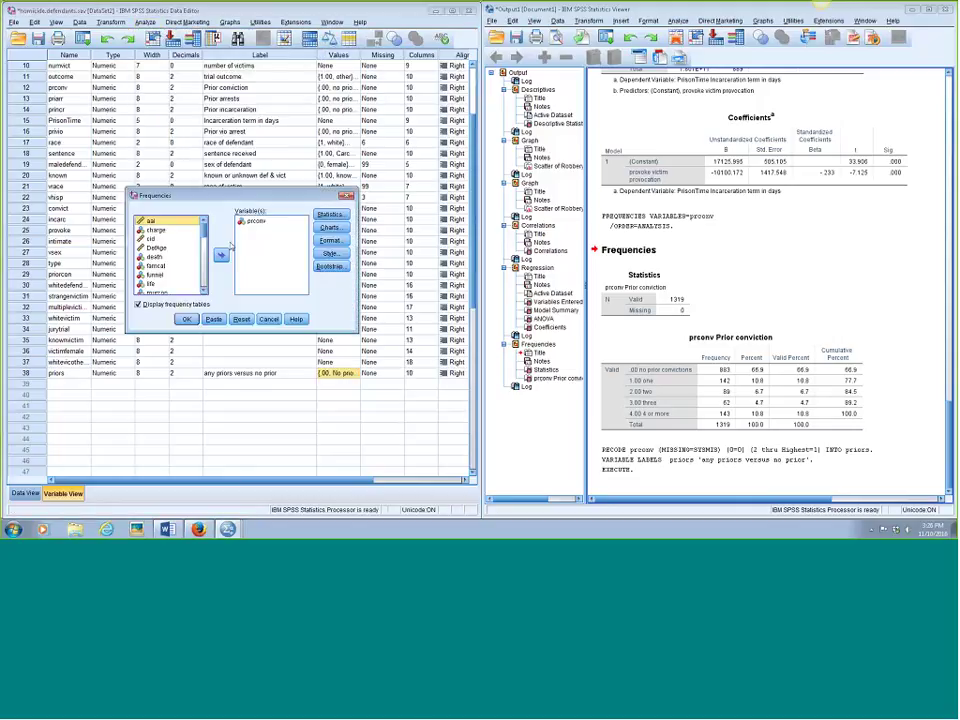
{"action": "left_click_drag", "start_coordinate": [204, 236], "coordinate": [204, 288]}
{"action": "left_click", "coordinate": [155, 289]}
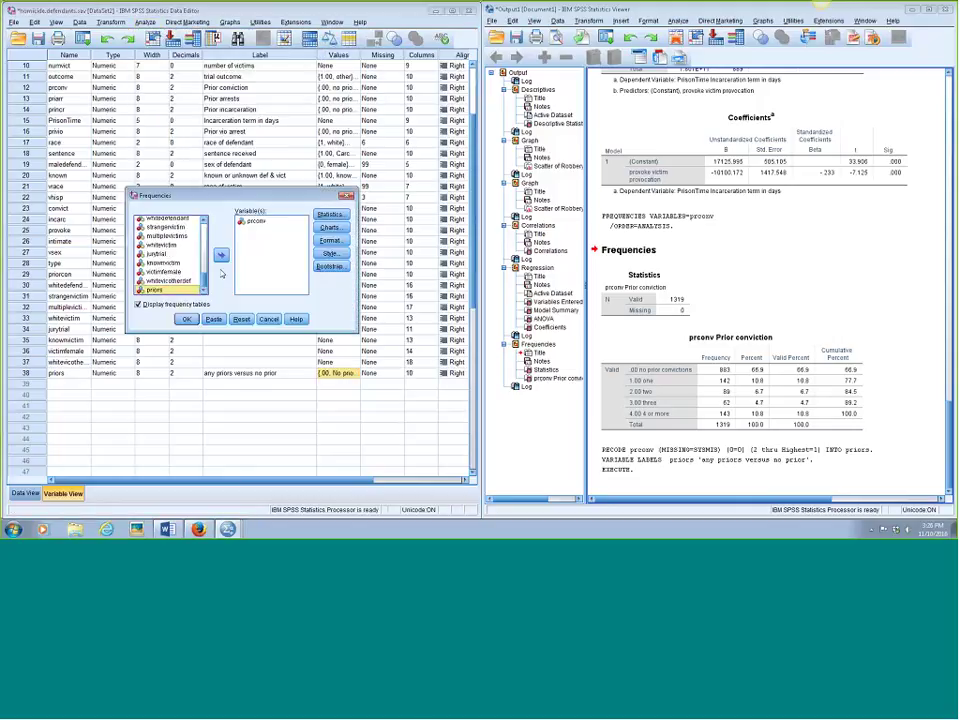
{"action": "left_click", "coordinate": [221, 255]}
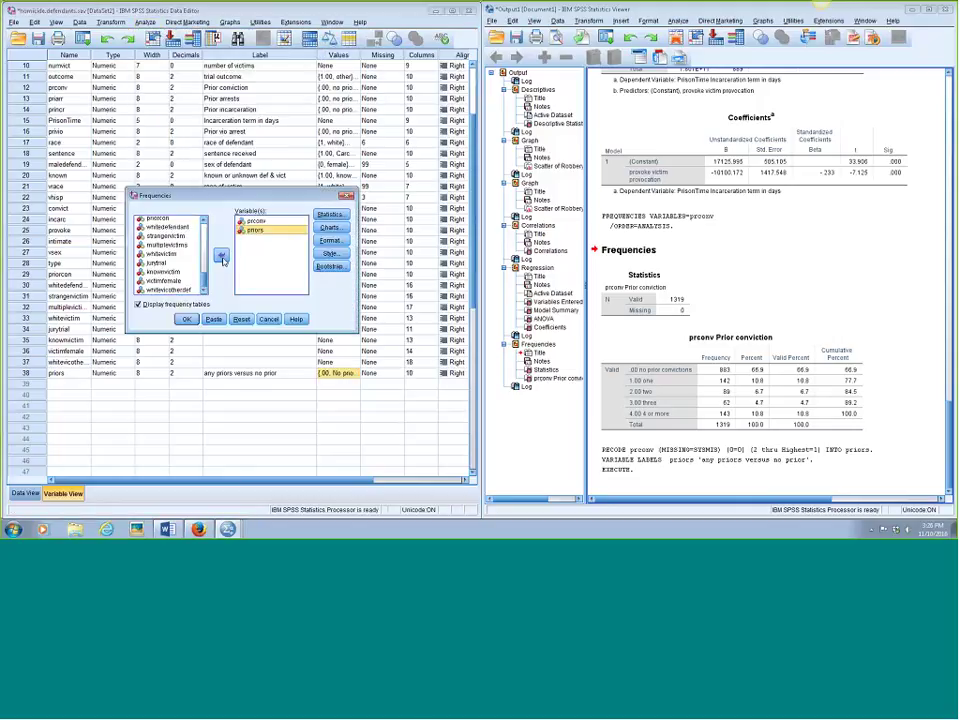
{"action": "left_click", "coordinate": [186, 319]}
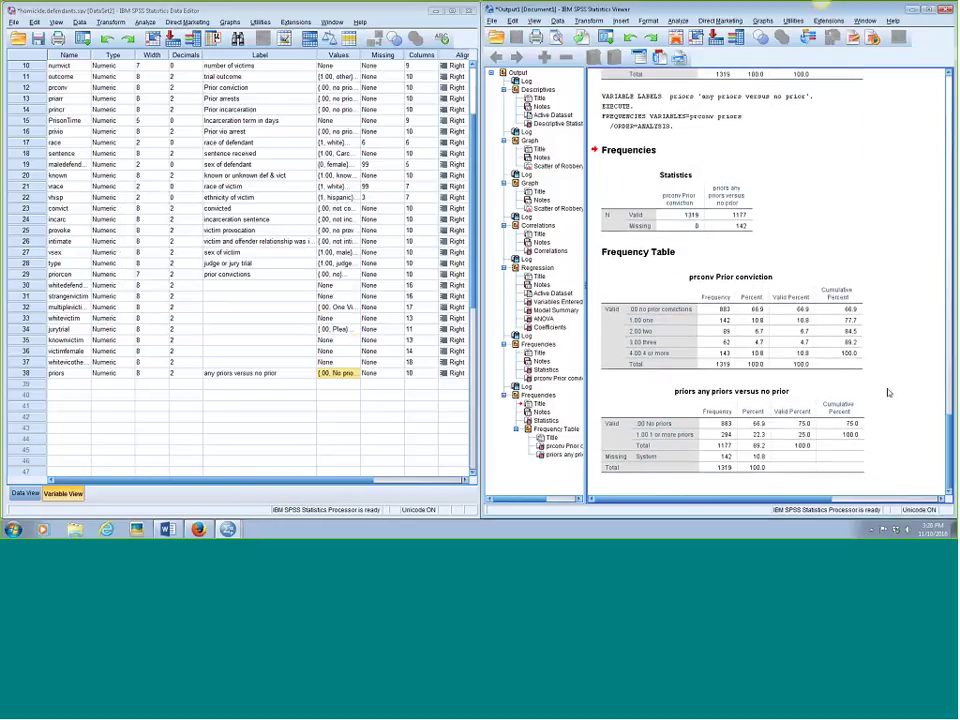
Compare the prconv and priors frequency tables to check the valid and missing cases of the recoded variable.
{"action": "left_click", "coordinate": [766, 430]}
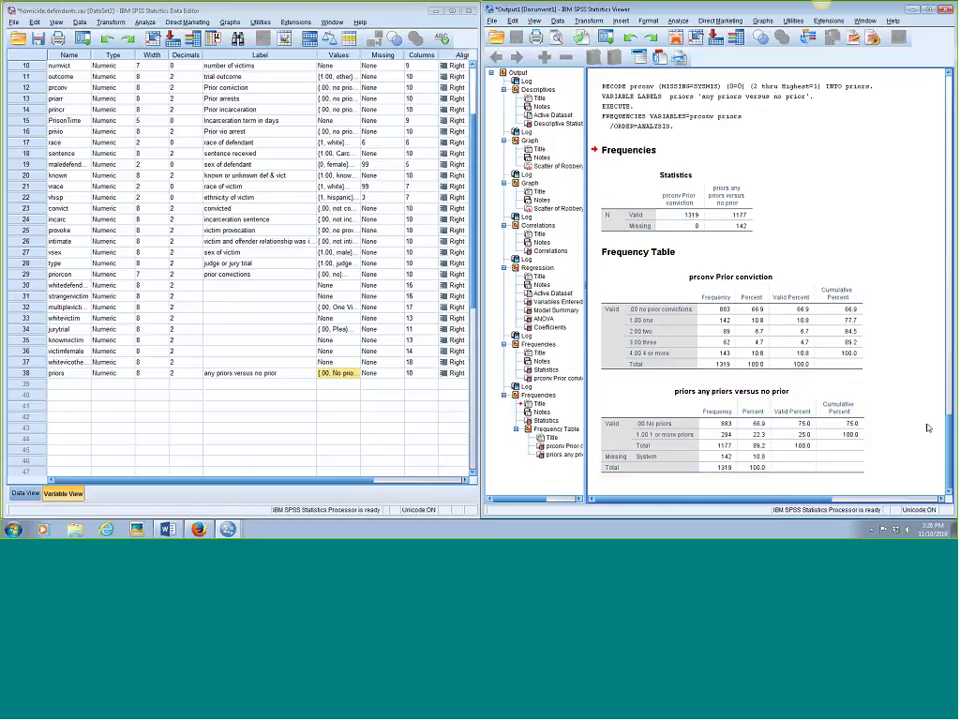
{"action": "left_click", "coordinate": [640, 366]}
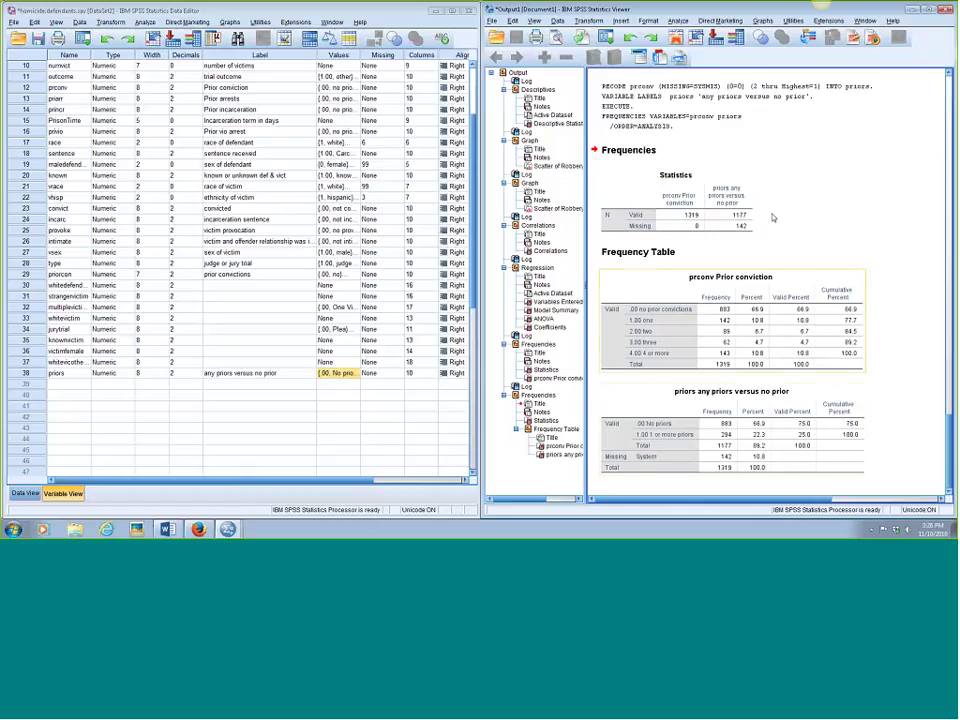
{"action": "left_click", "coordinate": [591, 431]}
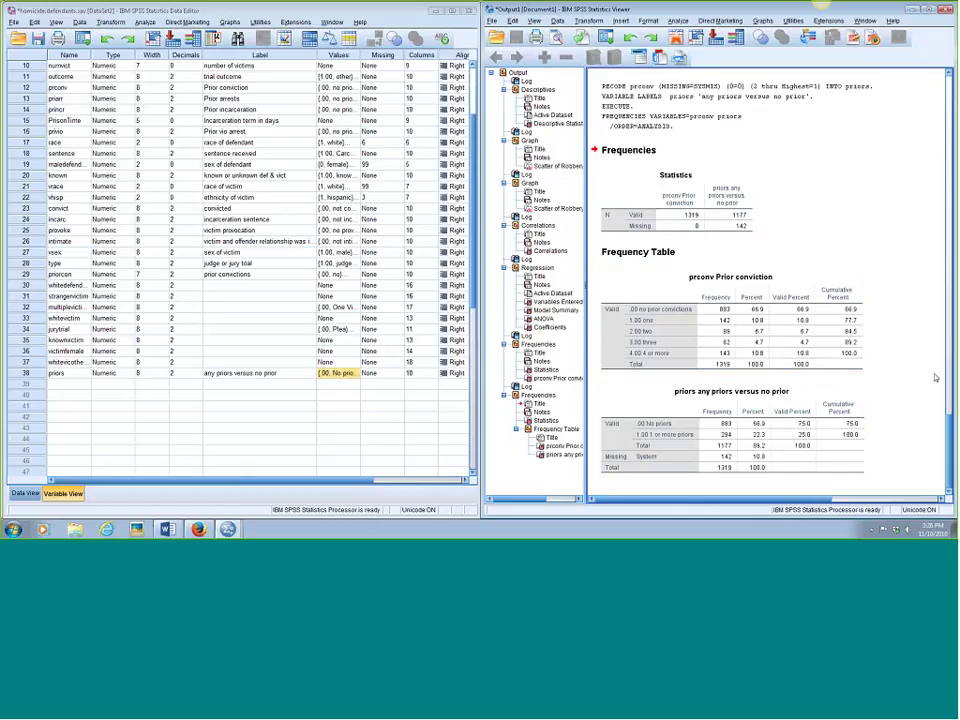
{"action": "left_click", "coordinate": [810, 372]}
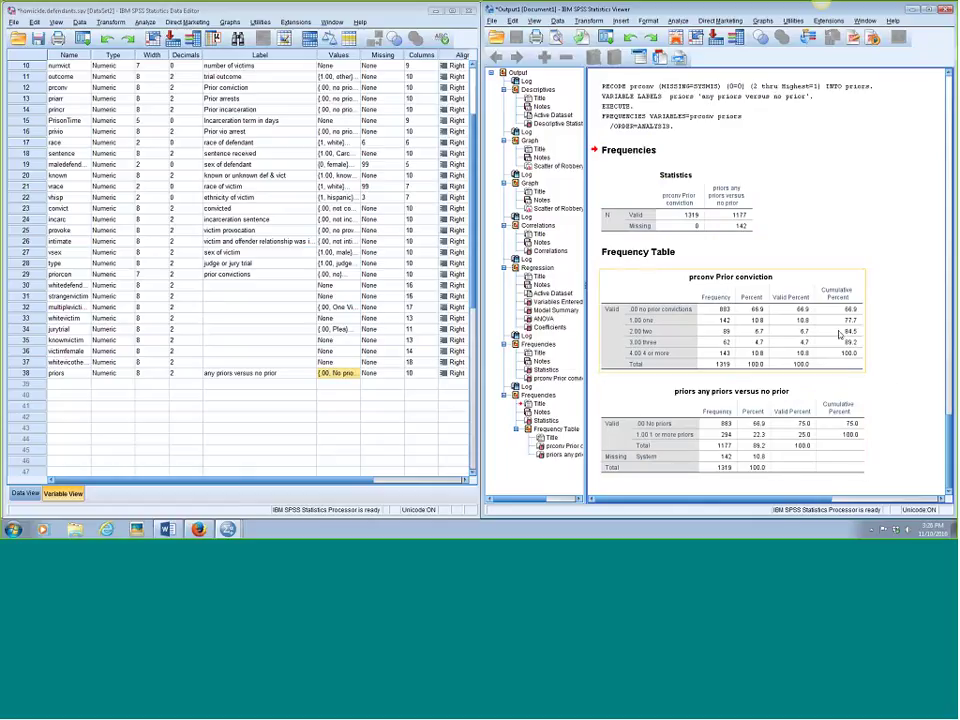
{"action": "left_click", "coordinate": [630, 240]}
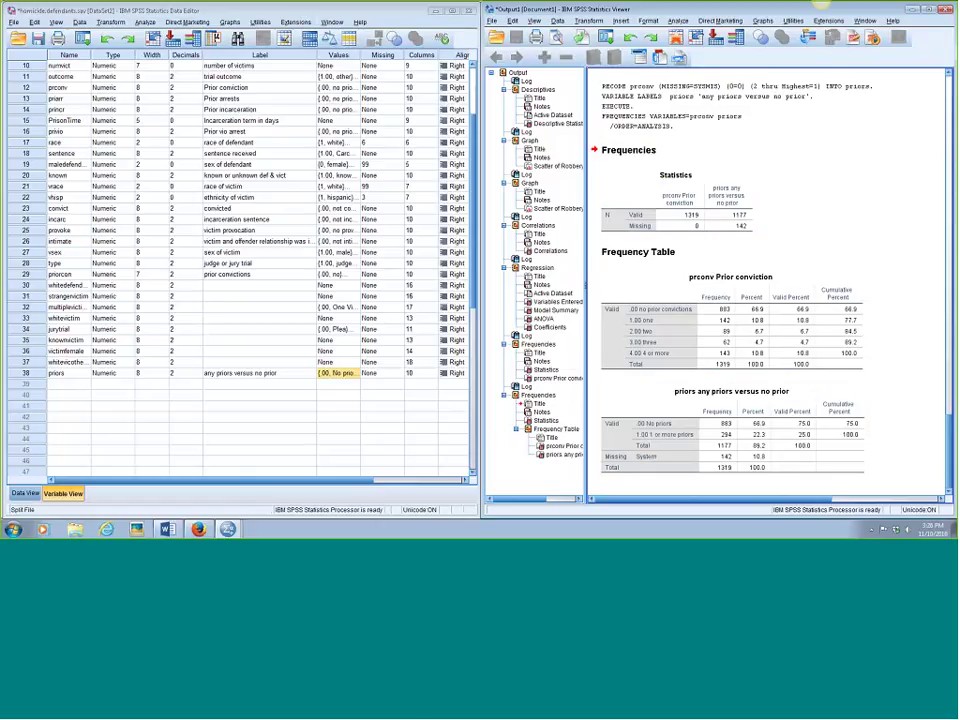
{"action": "left_click", "coordinate": [808, 292]}
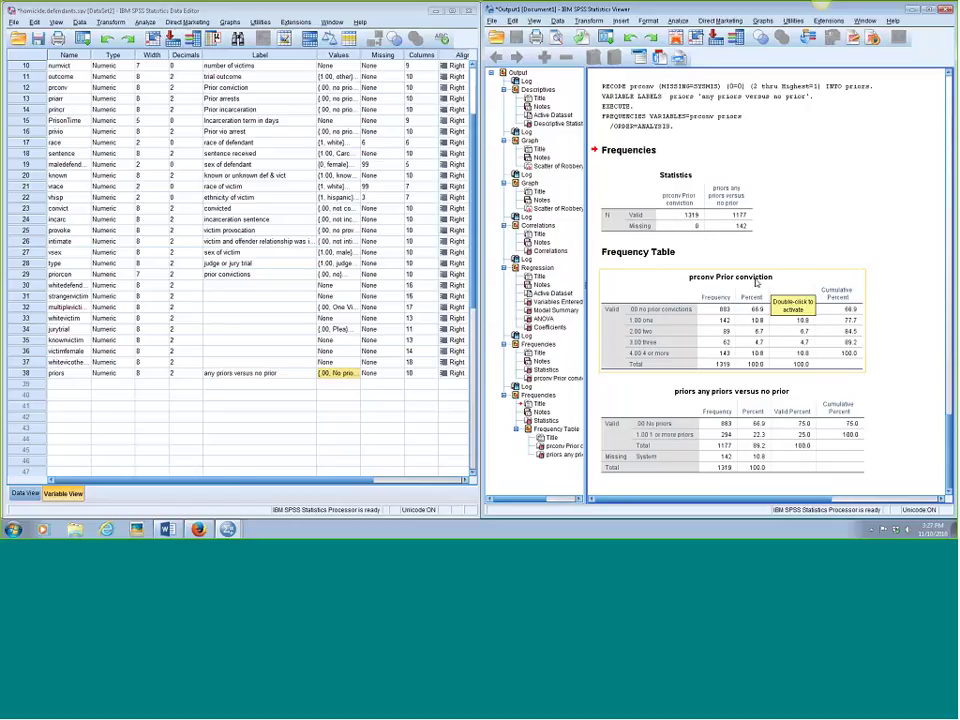
{"action": "left_click", "coordinate": [310, 14]}
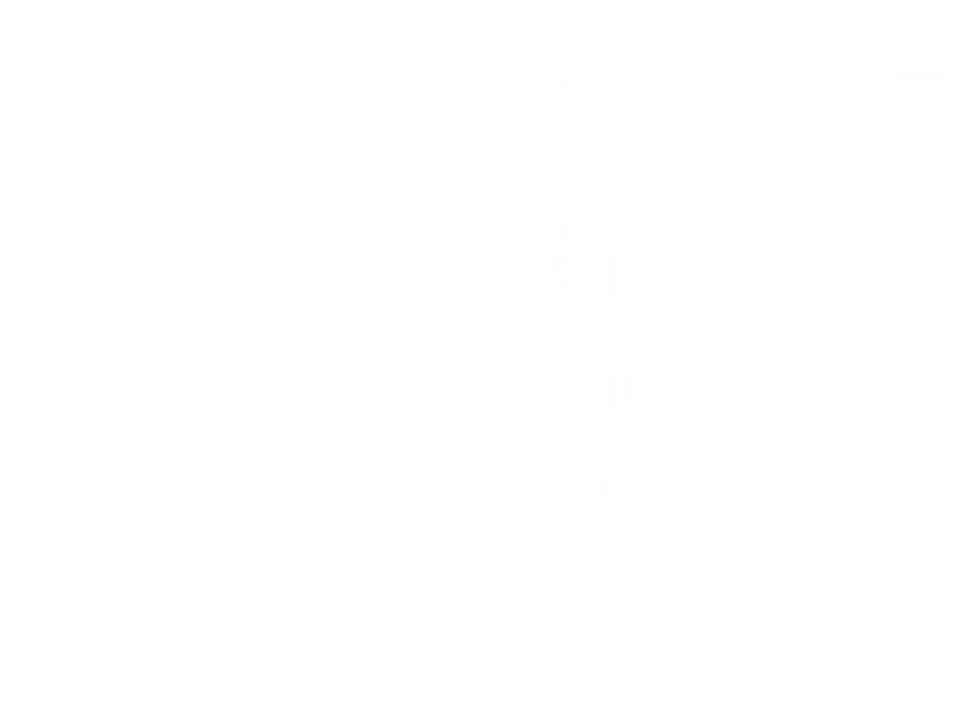